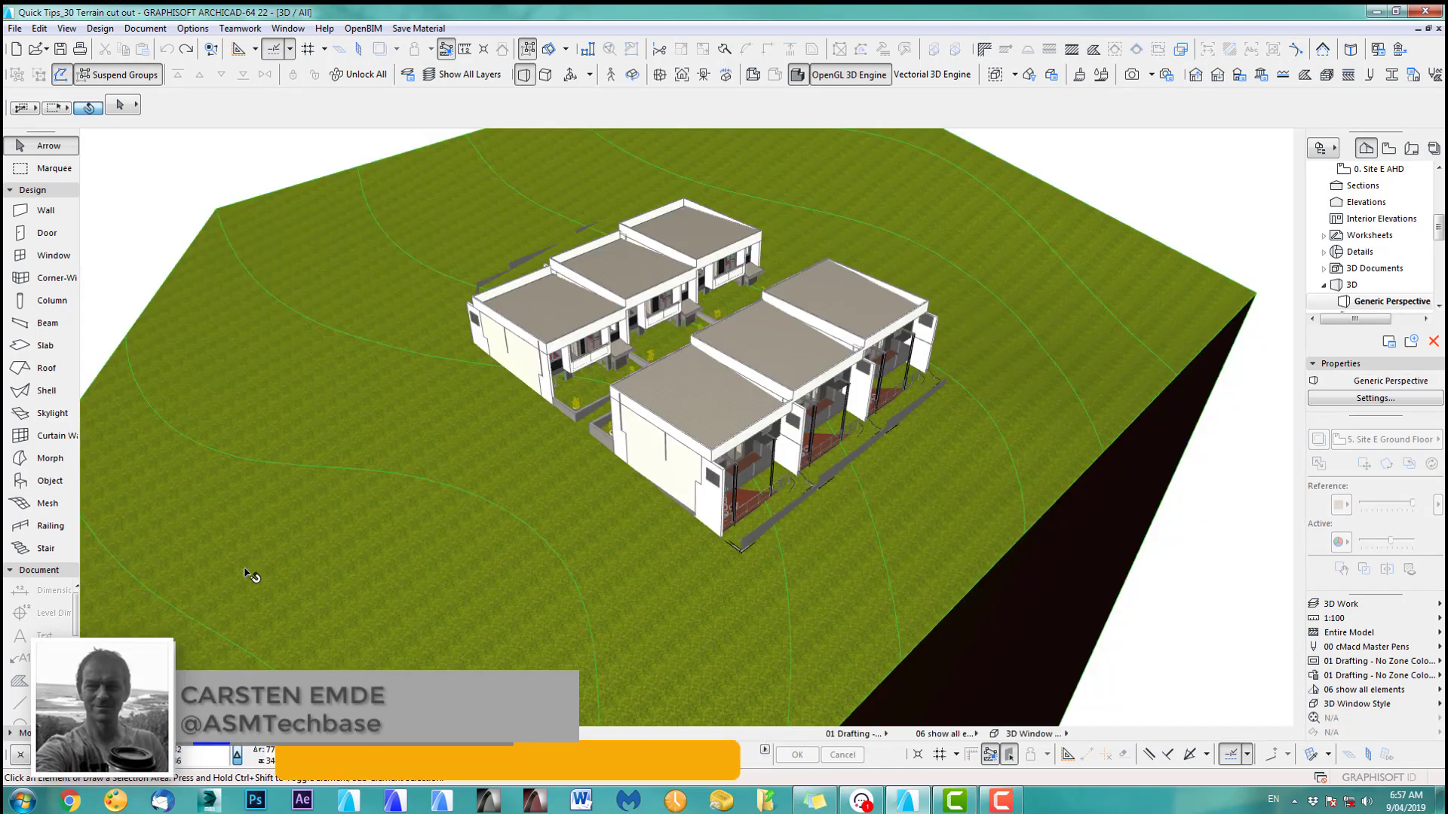
# - Examine the townhouse blocks and the surrounding terrain in the 3D perspective
pyautogui.press('F3')
pyautogui.moveTo(561, 477); pyautogui.dragTo(593, 496, button='middle')
pyautogui.scroll(-2, 595, 497)
pyautogui.moveTo(653, 533); pyautogui.dragTo(710, 567, button='middle')
pyautogui.scroll(2, 710, 570)
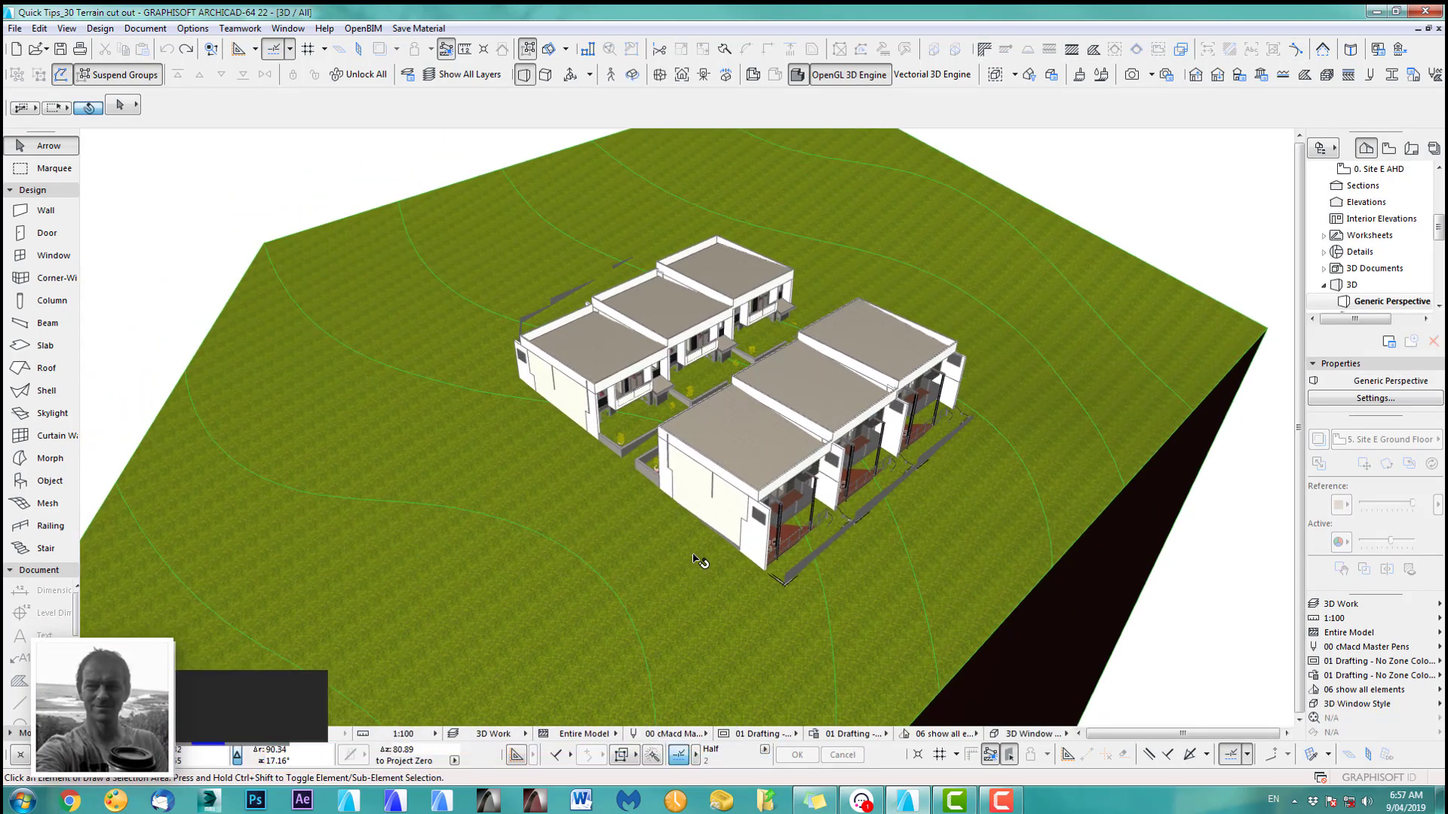
pyautogui.scroll(2, 690, 537)
pyautogui.keyDown('shift'); pyautogui.moveTo(690, 537); pyautogui.dragTo(873, 388, button='middle'); pyautogui.keyUp('shift')
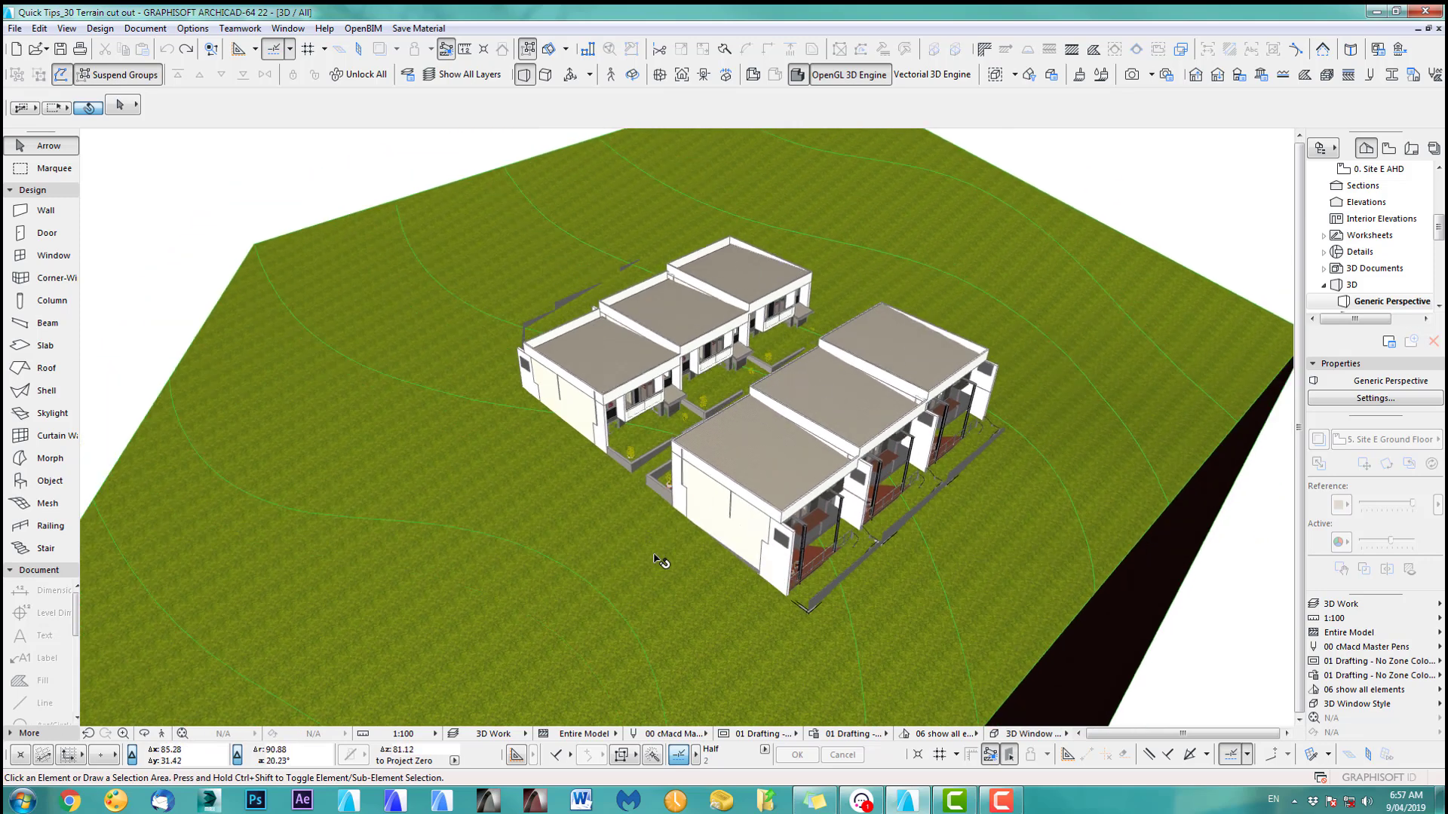
pyautogui.moveTo(660, 562)
pyautogui.keyDown('shift'); pyautogui.mouseDown(button='middle')
pyautogui.moveTo(971, 508)
pyautogui.moveTo(711, 494)
pyautogui.moveTo(727, 540)
pyautogui.moveTo(711, 543)
pyautogui.moveTo(808, 556)
pyautogui.moveTo(641, 524)
pyautogui.moveTo(834, 572)
pyautogui.moveTo(801, 581)
pyautogui.moveTo(1160, 523)
pyautogui.moveTo(659, 573)
pyautogui.mouseUp(button='middle'); pyautogui.keyUp('shift')
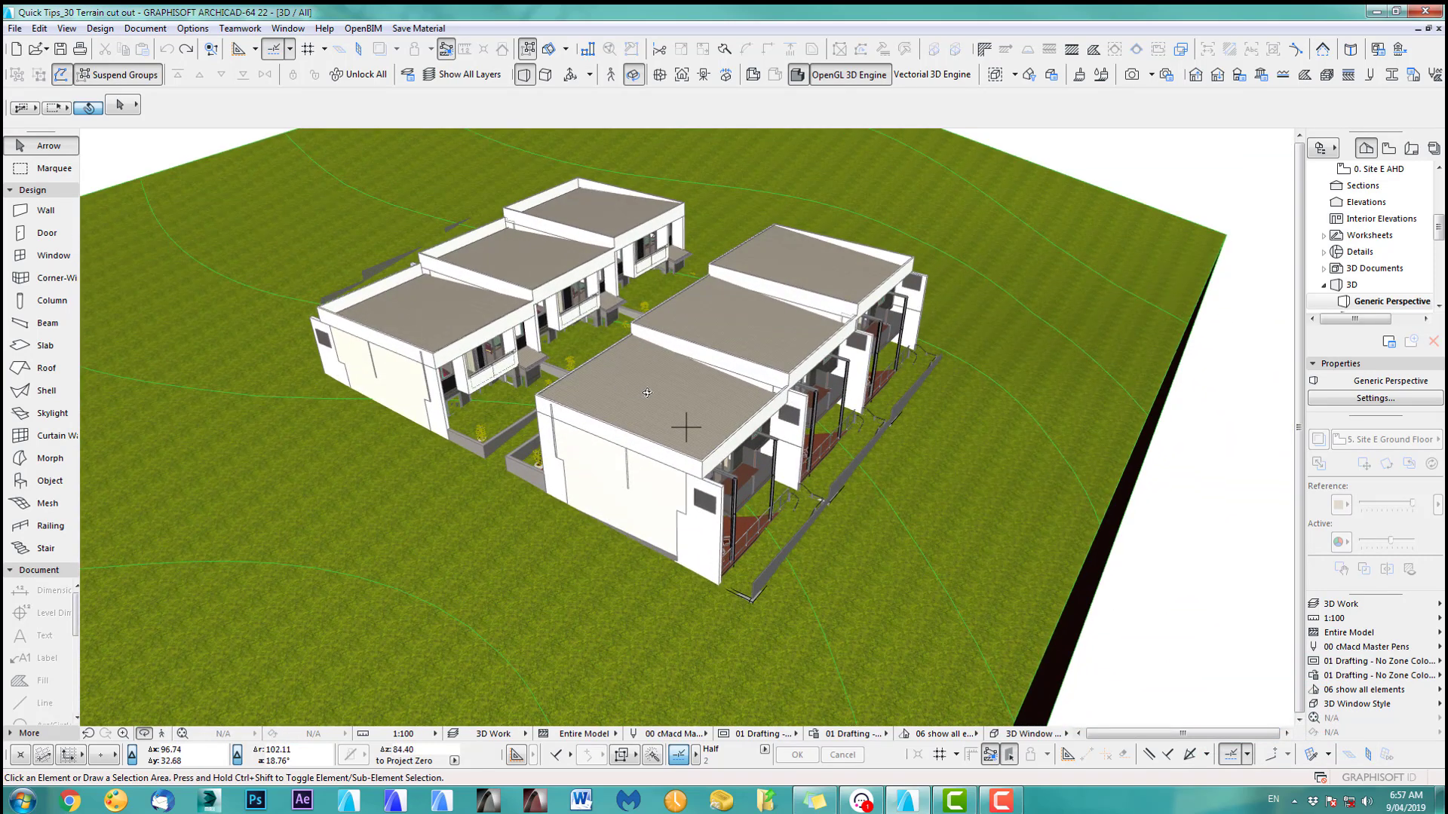
# - Open the Site E Ground Floor plan, select the terrain mesh and activate the Mesh tool for editing it
pyautogui.press('F2')
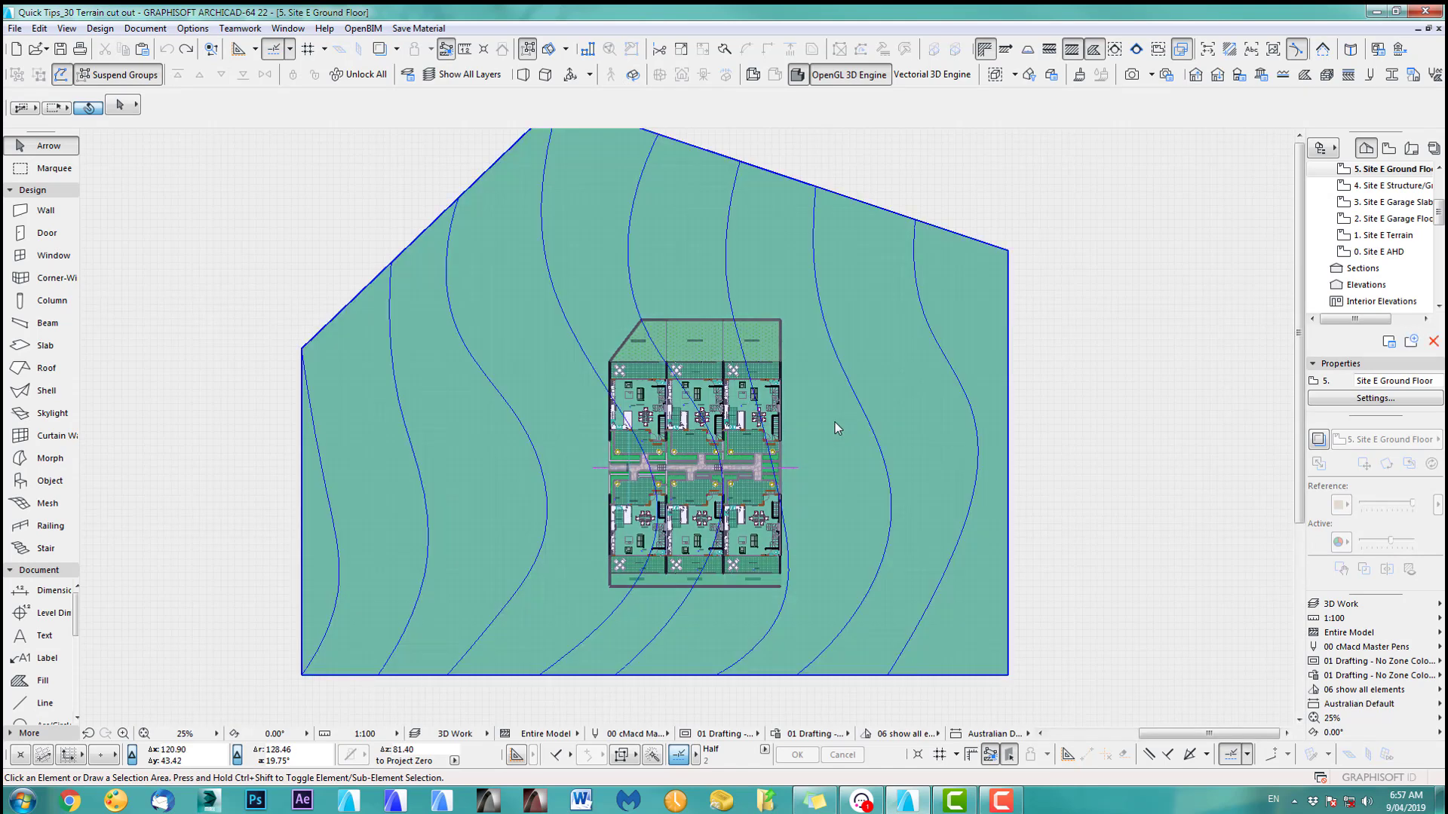
pyautogui.click(834, 422)
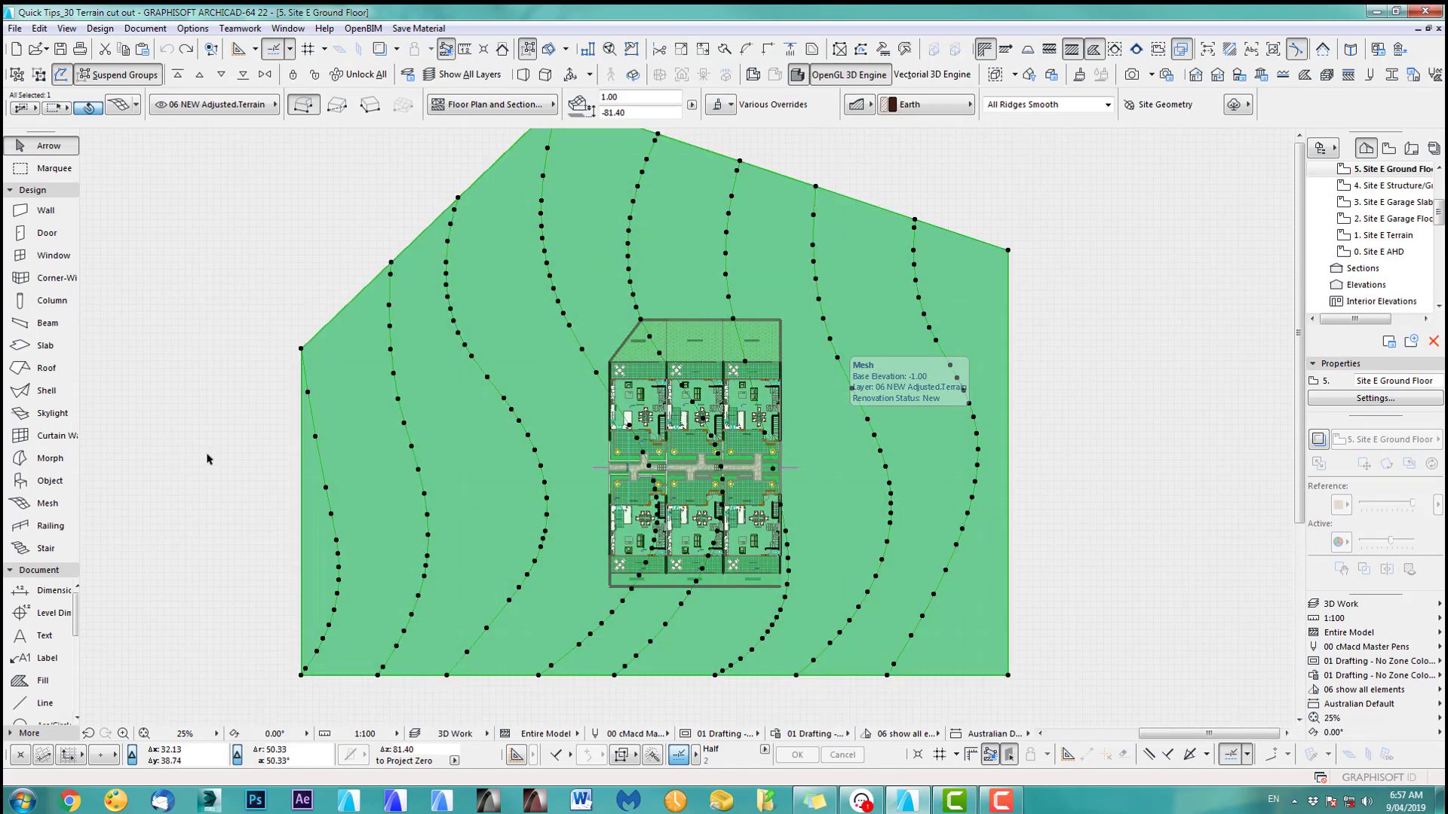
pyautogui.click(30, 509)
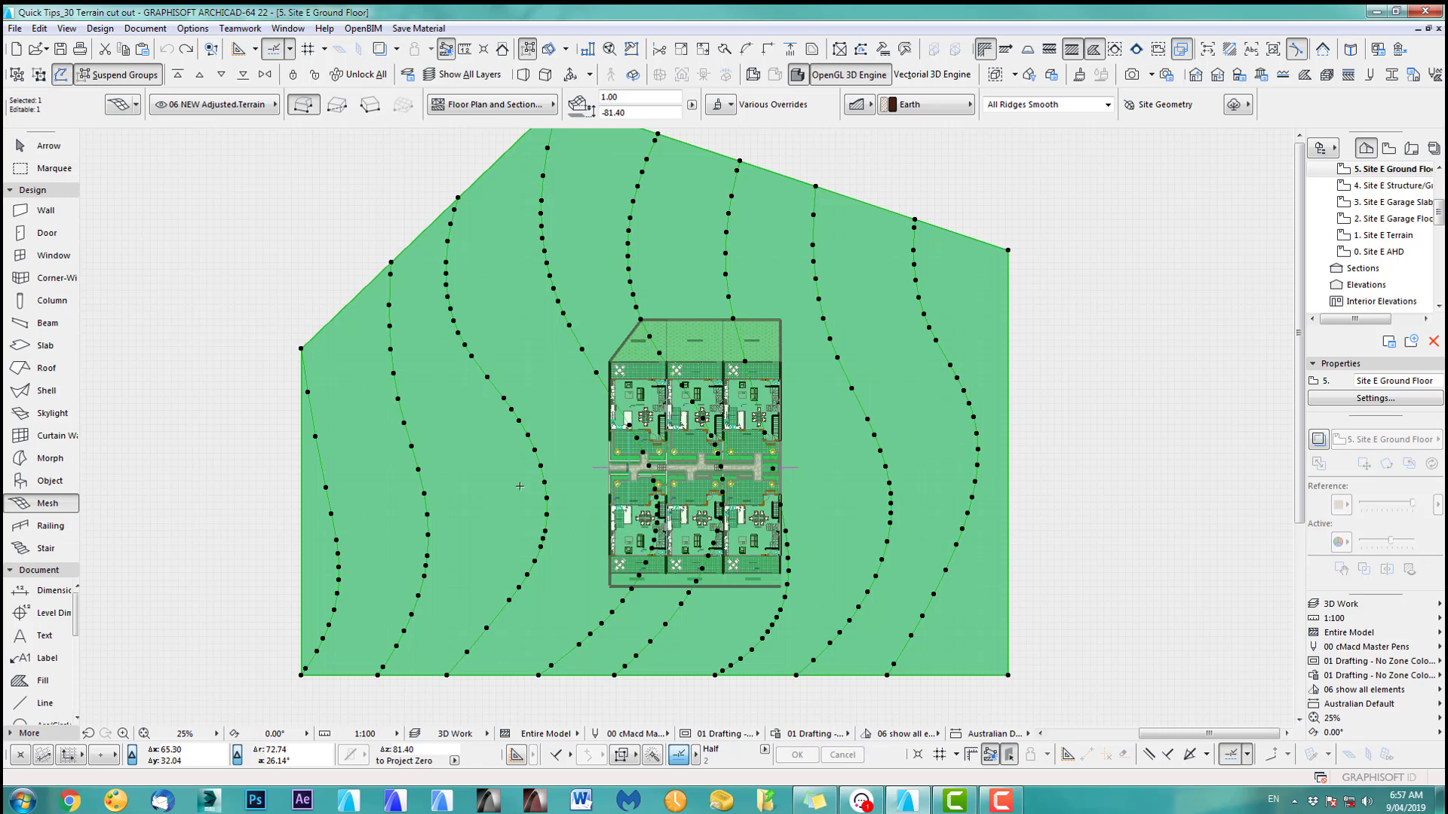
pyautogui.scroll(3, 722, 430)
pyautogui.moveTo(746, 483); pyautogui.dragTo(769, 416, button='middle')
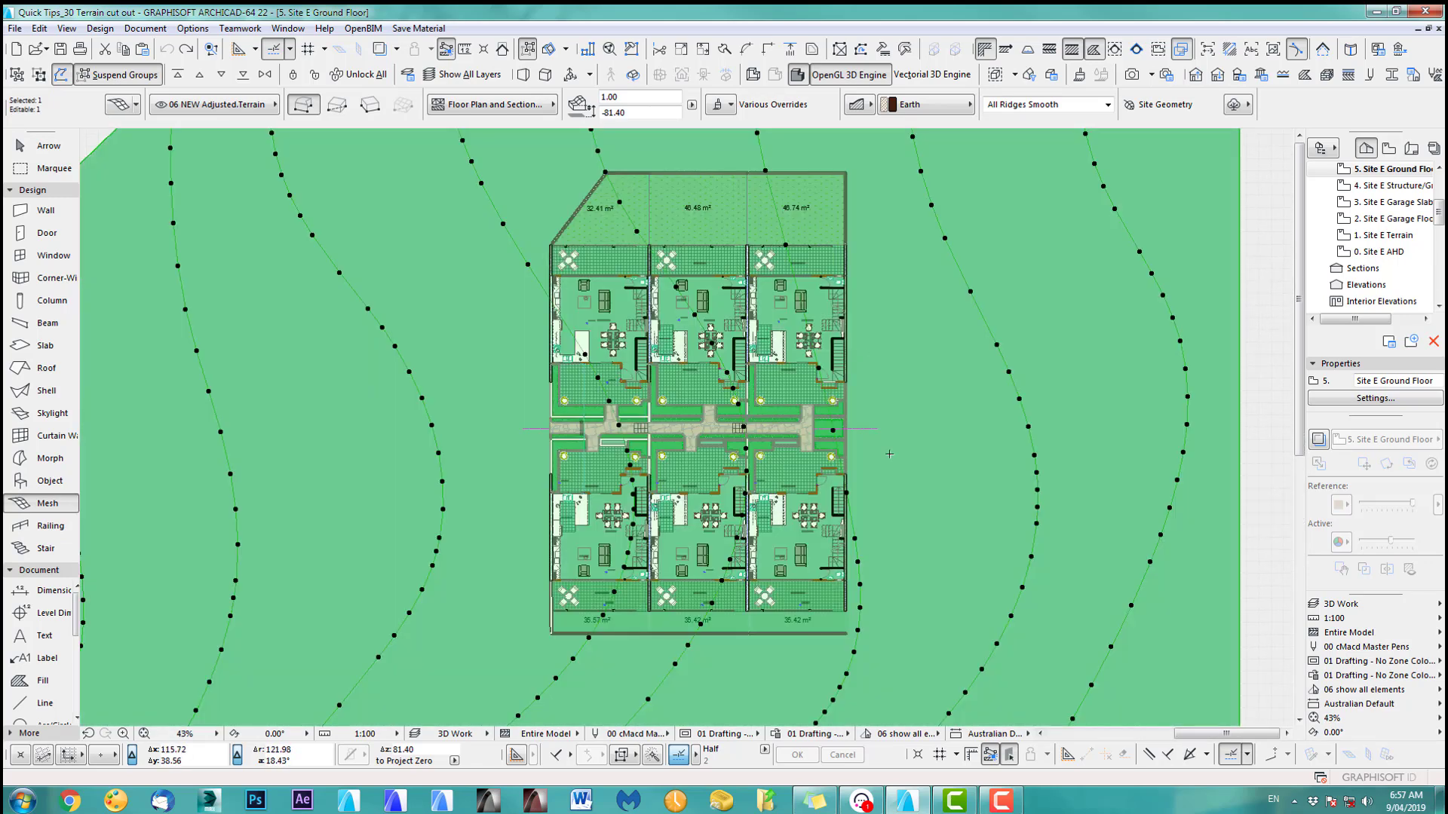
pyautogui.scroll(-2, 890, 326)
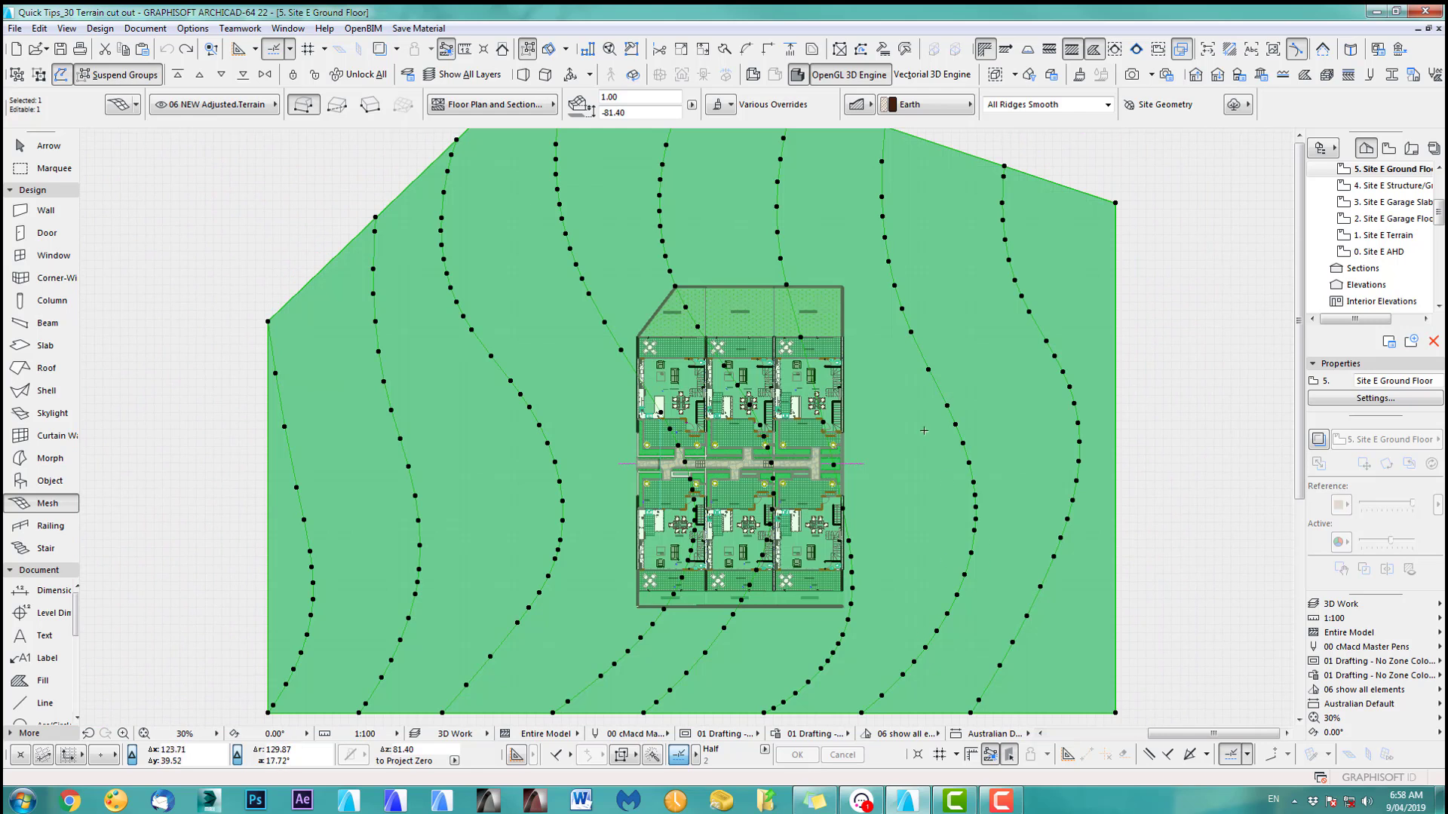
pyautogui.scroll(3, 830, 349)
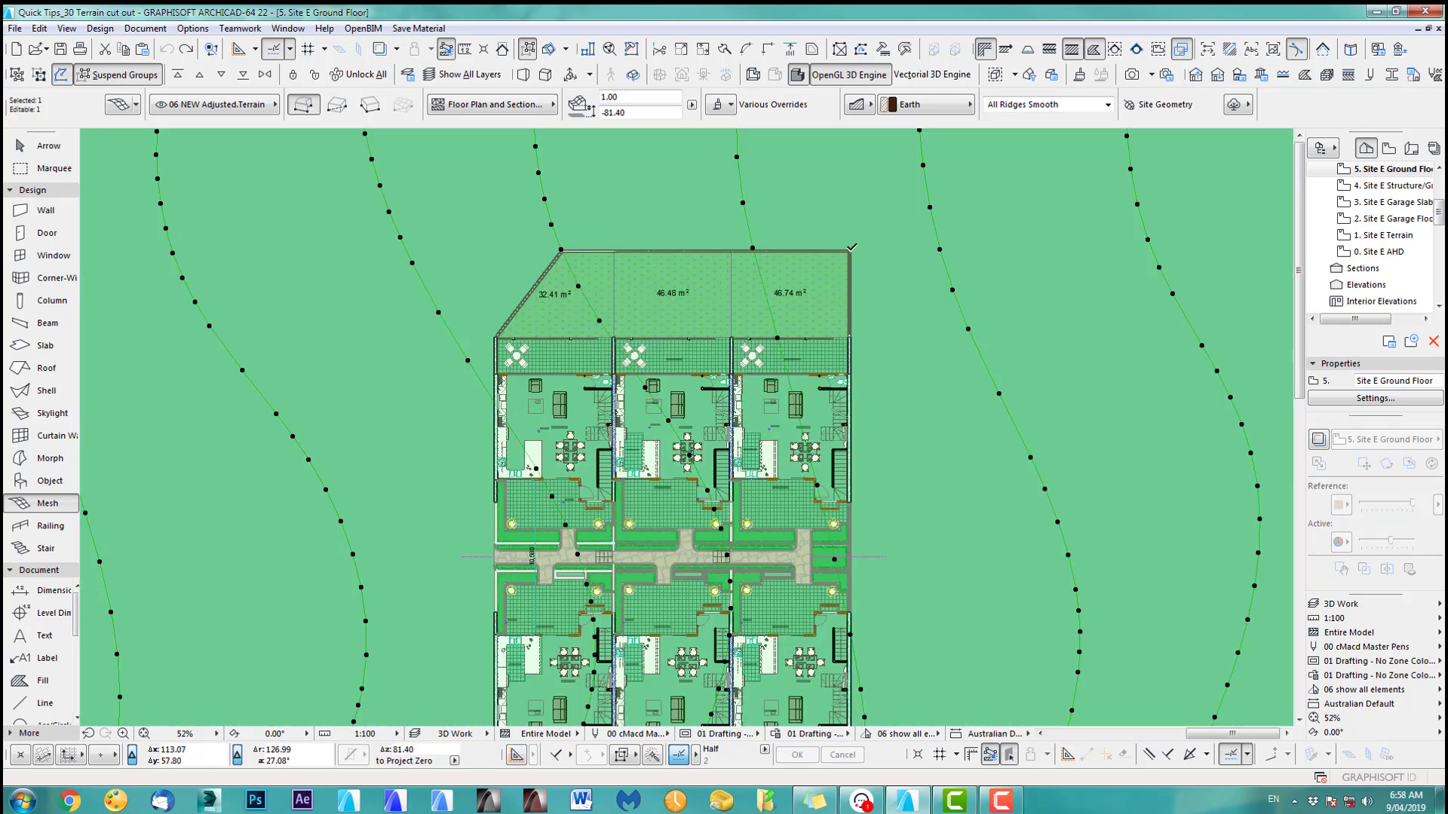
# - Trace the five-cornered building site outline on the terrain mesh and create a hole with Fit to User Ridges
pyautogui.click(560, 249)
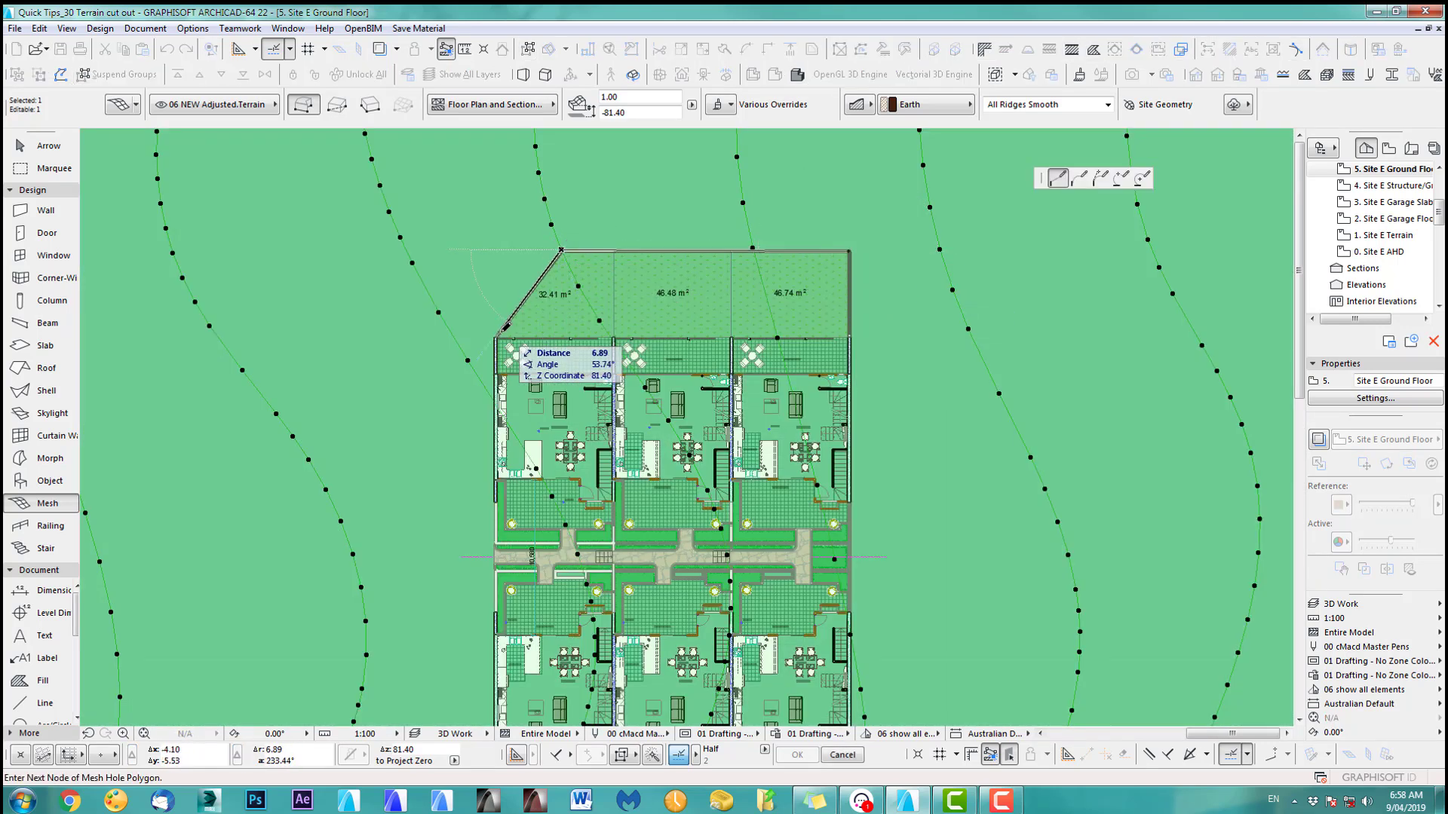
pyautogui.click(497, 337)
pyautogui.moveTo(569, 592); pyautogui.dragTo(574, 316, button='middle')
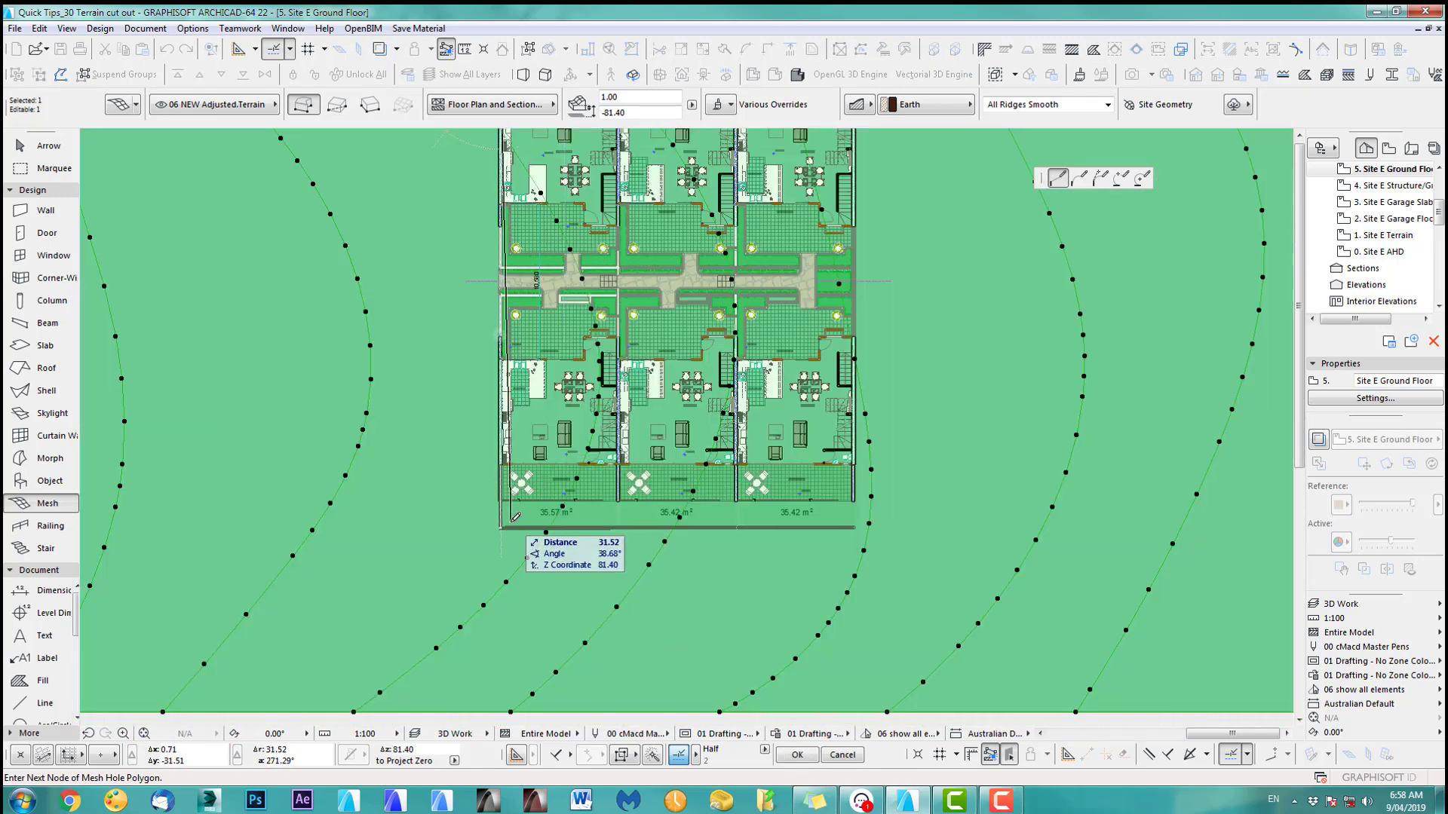
pyautogui.click(858, 529)
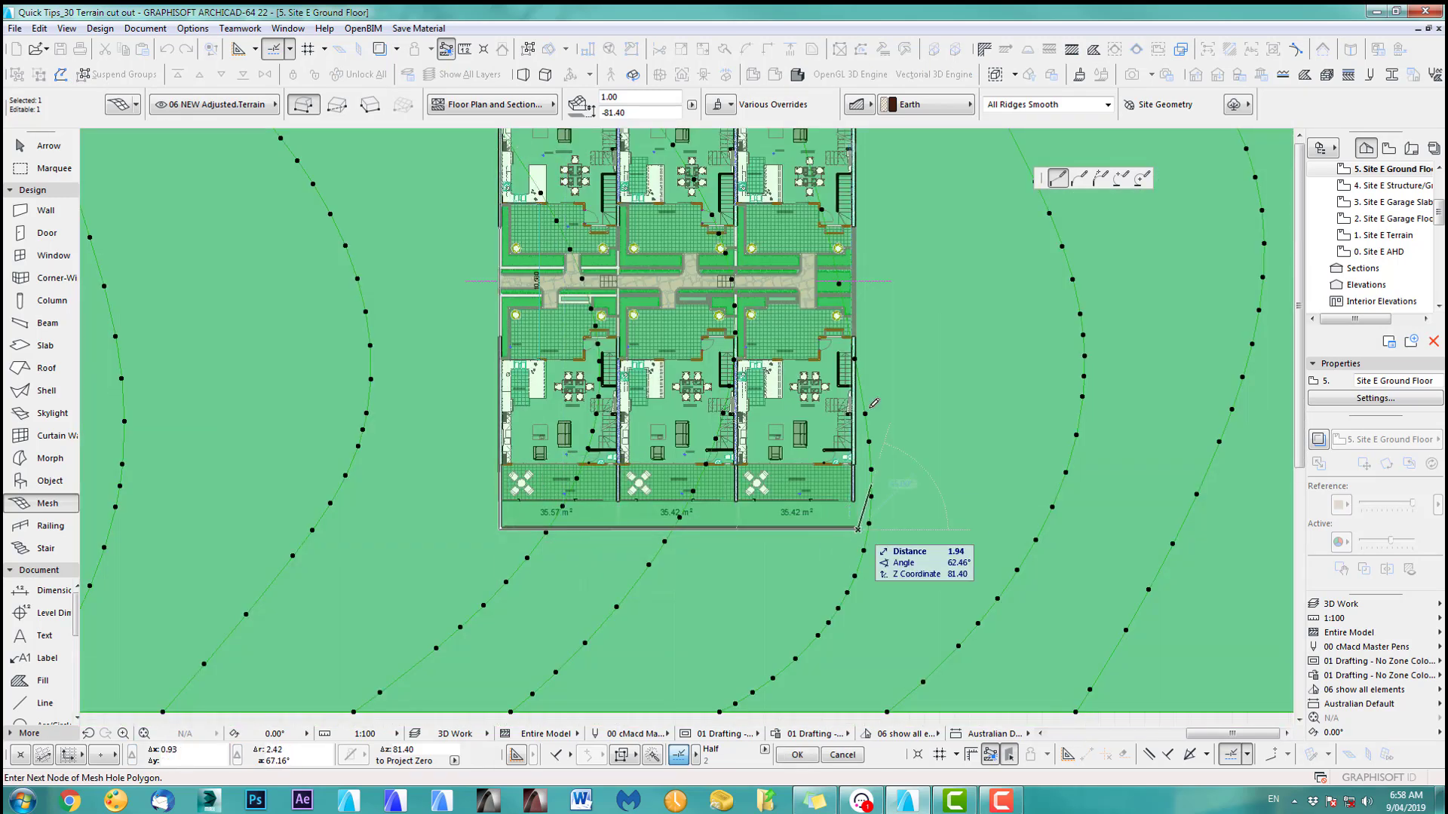
pyautogui.moveTo(858, 233); pyautogui.dragTo(838, 477, button='middle')
pyautogui.click(835, 218)
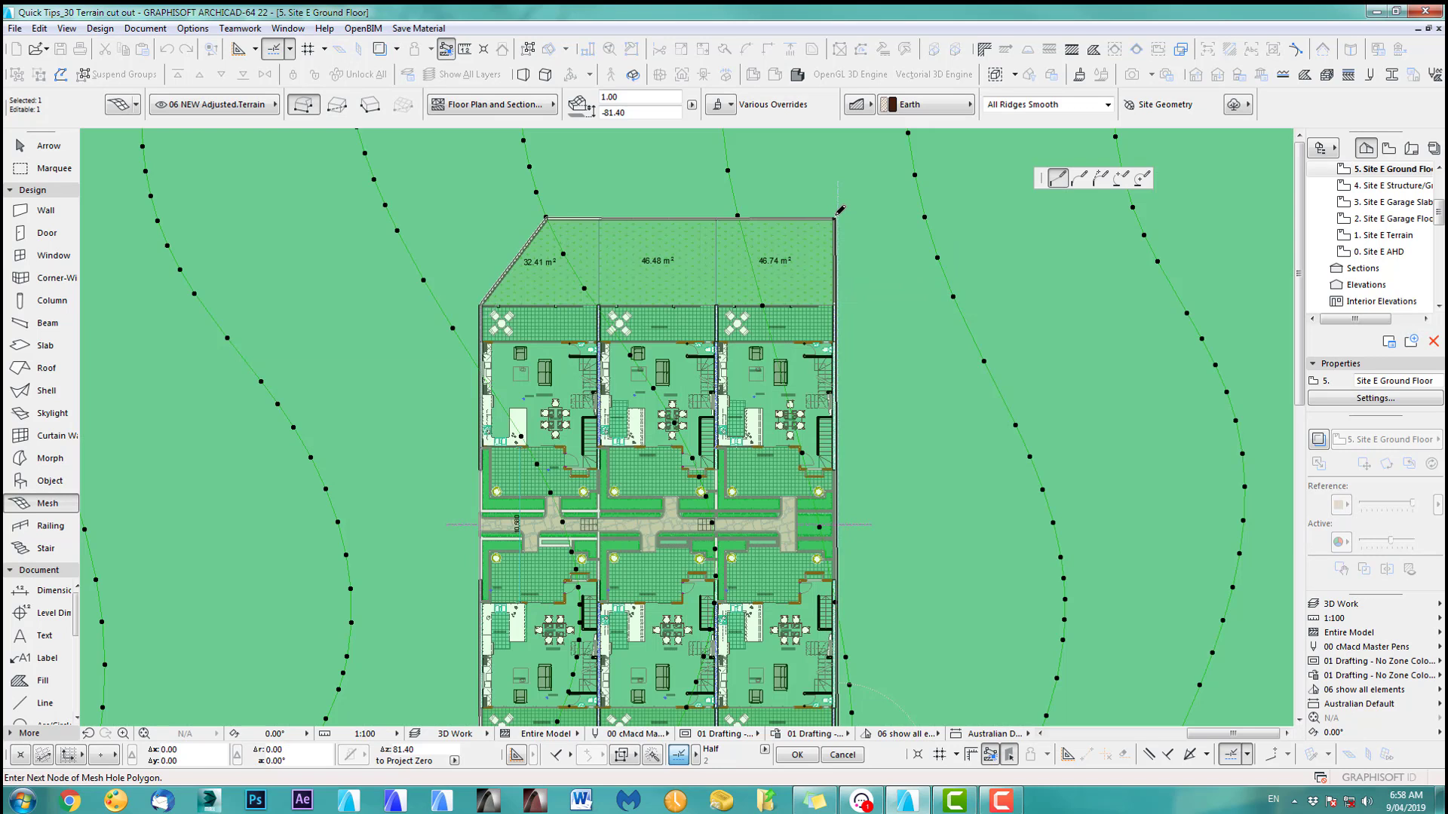
pyautogui.doubleClick(836, 217)
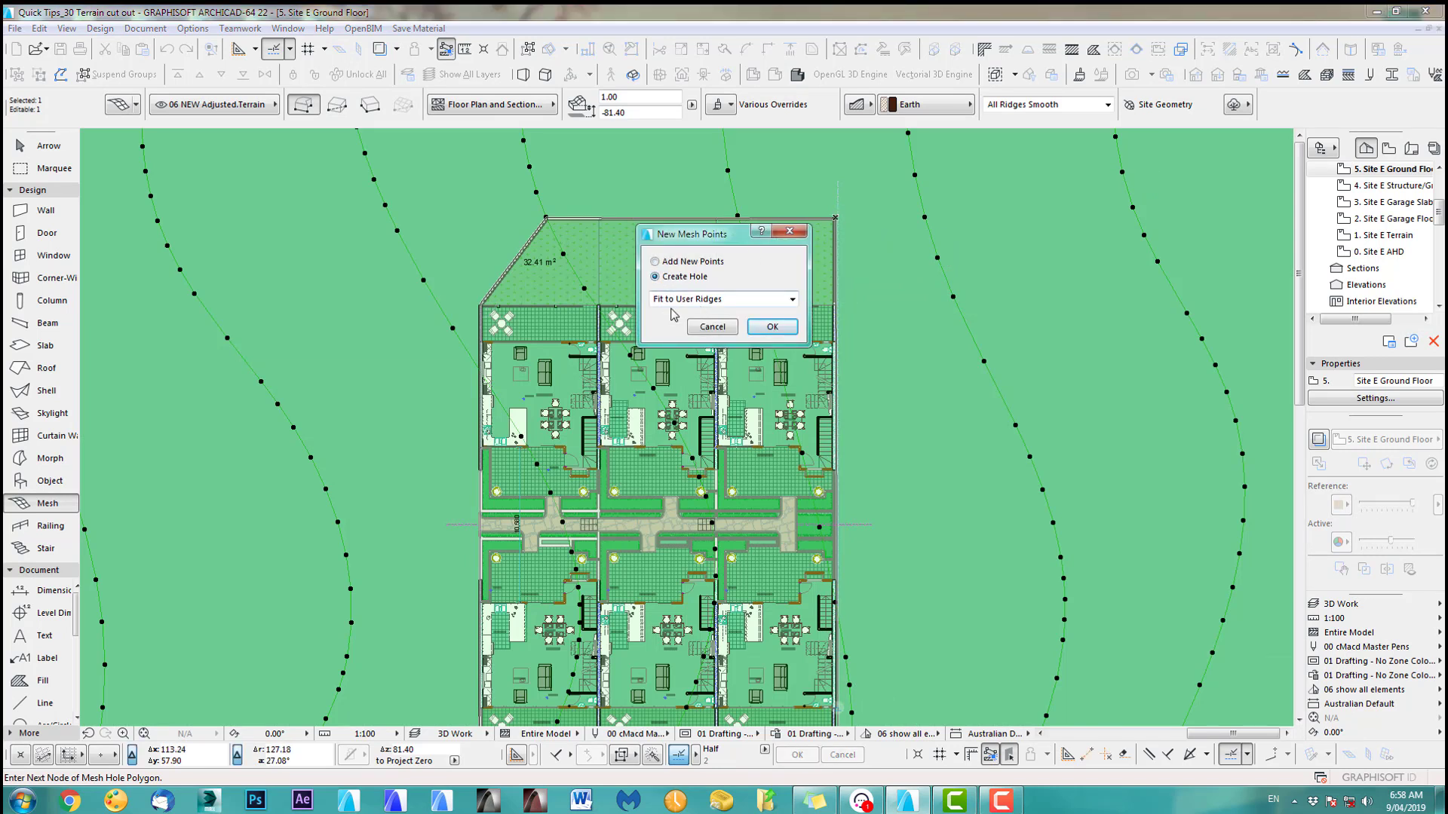
pyautogui.click(771, 327)
# - Inspect the hole in the floor plan, then display only the selected terrain mesh in 3D
pyautogui.scroll(-3, 661, 561)
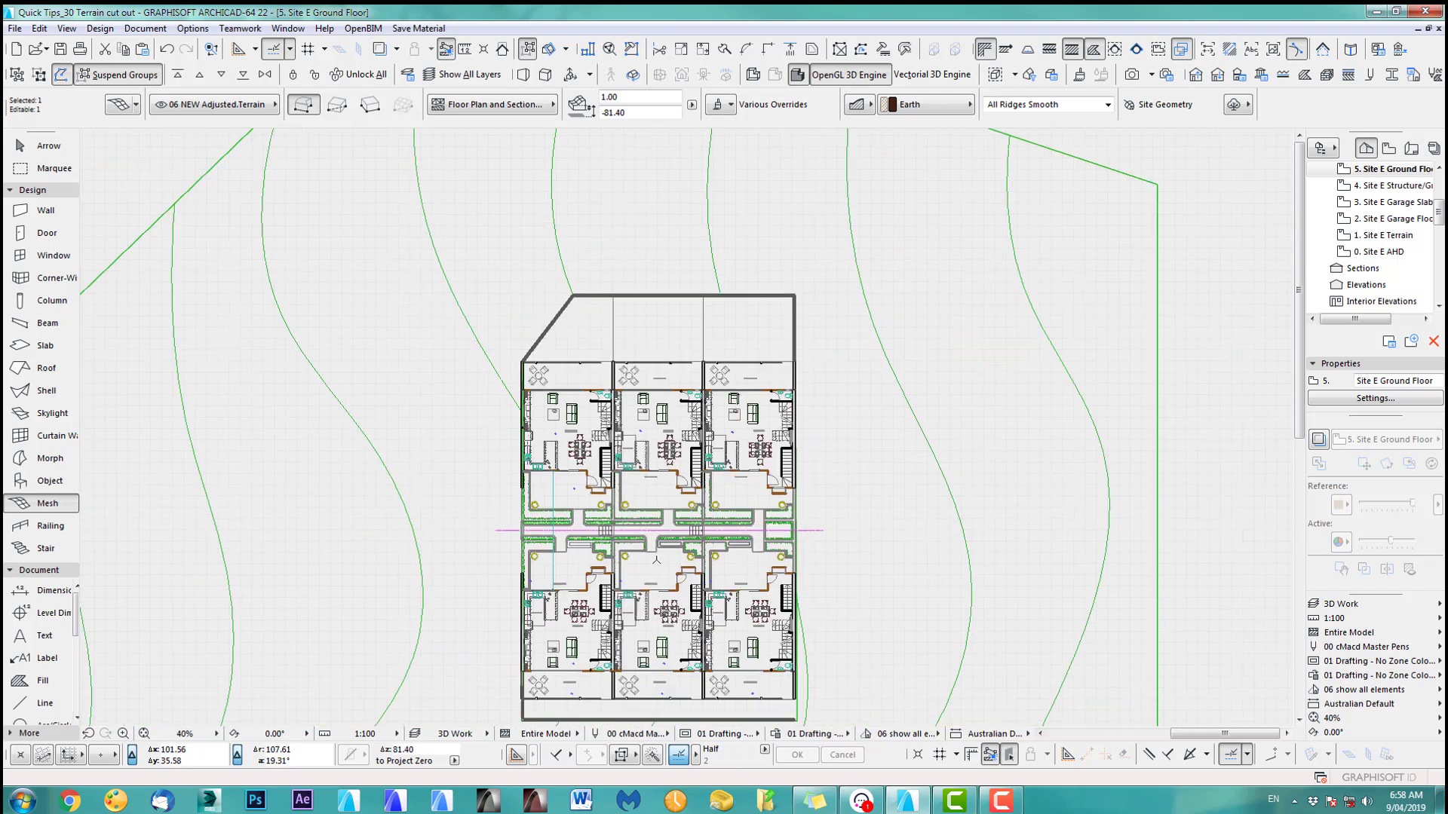
pyautogui.moveTo(661, 561); pyautogui.dragTo(695, 518, button='middle')
pyautogui.scroll(3, 579, 511)
pyautogui.moveTo(579, 511); pyautogui.dragTo(596, 304, button='middle')
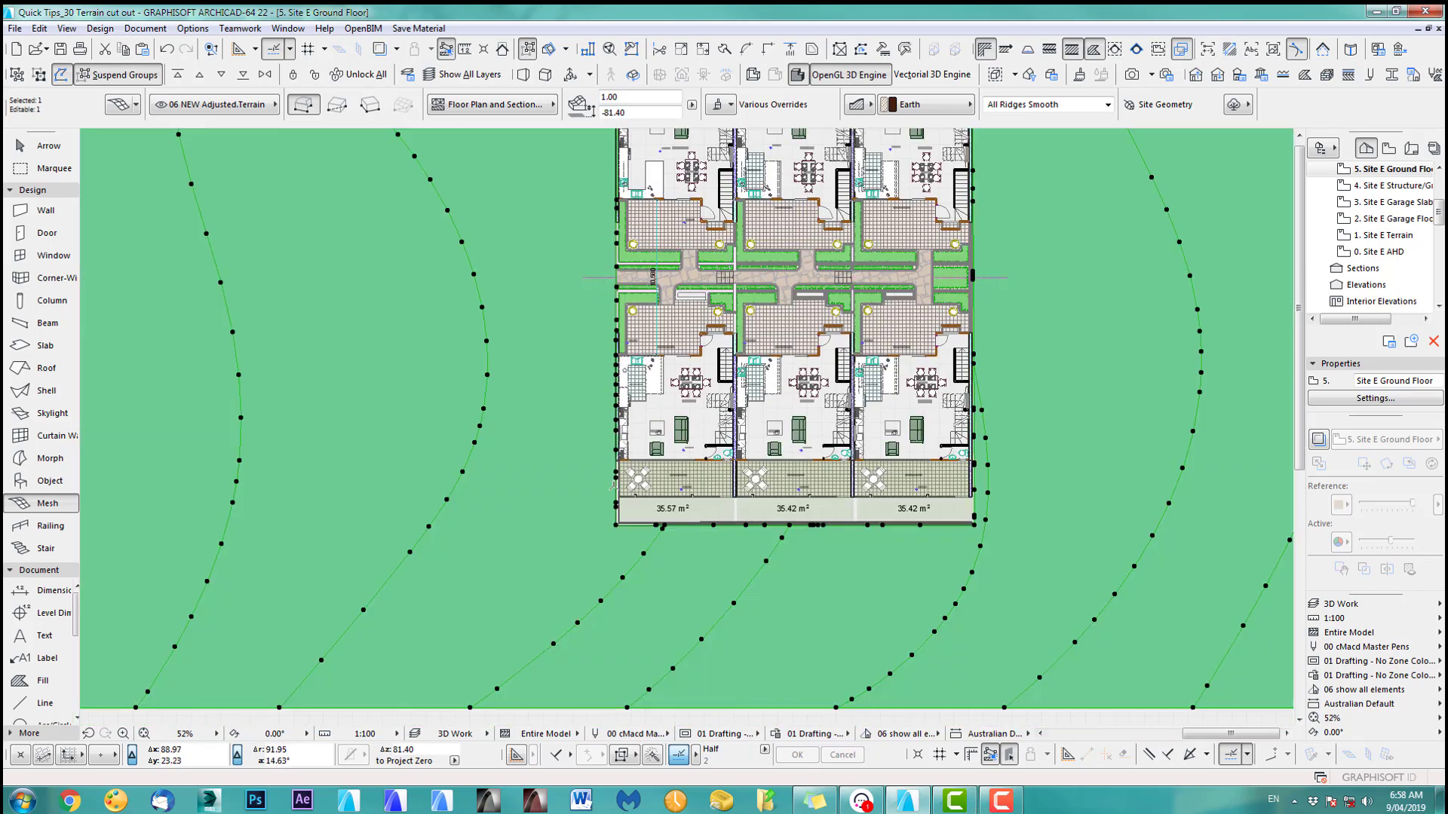
pyautogui.press('F5')
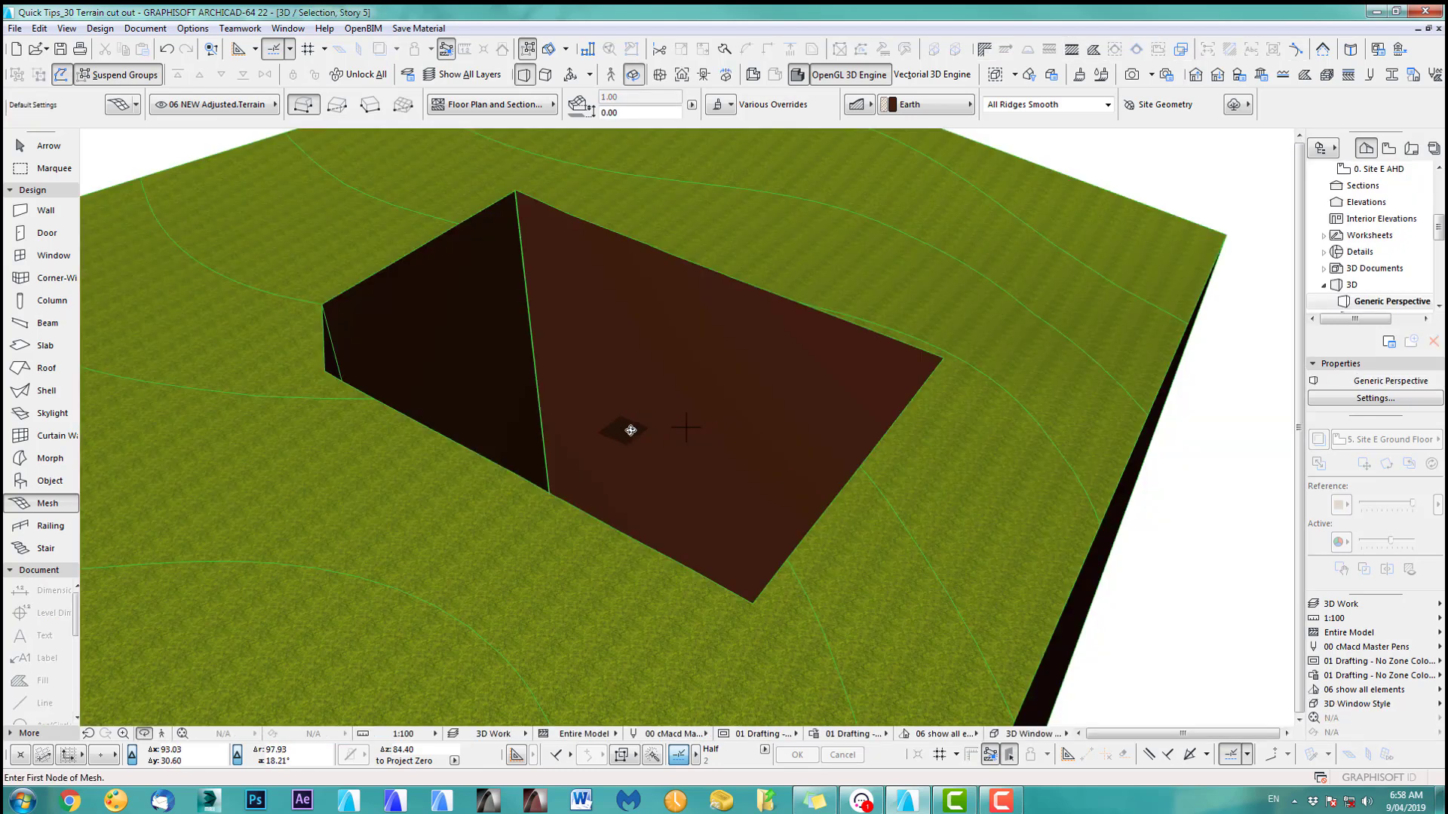
pyautogui.keyDown('shift'); pyautogui.moveTo(667, 422); pyautogui.dragTo(722, 413, button='middle'); pyautogui.keyUp('shift')
# - Try changing the elevations of two neighbouring nodes on the near edge of the terrain mesh's hole
pyautogui.click(45, 145)
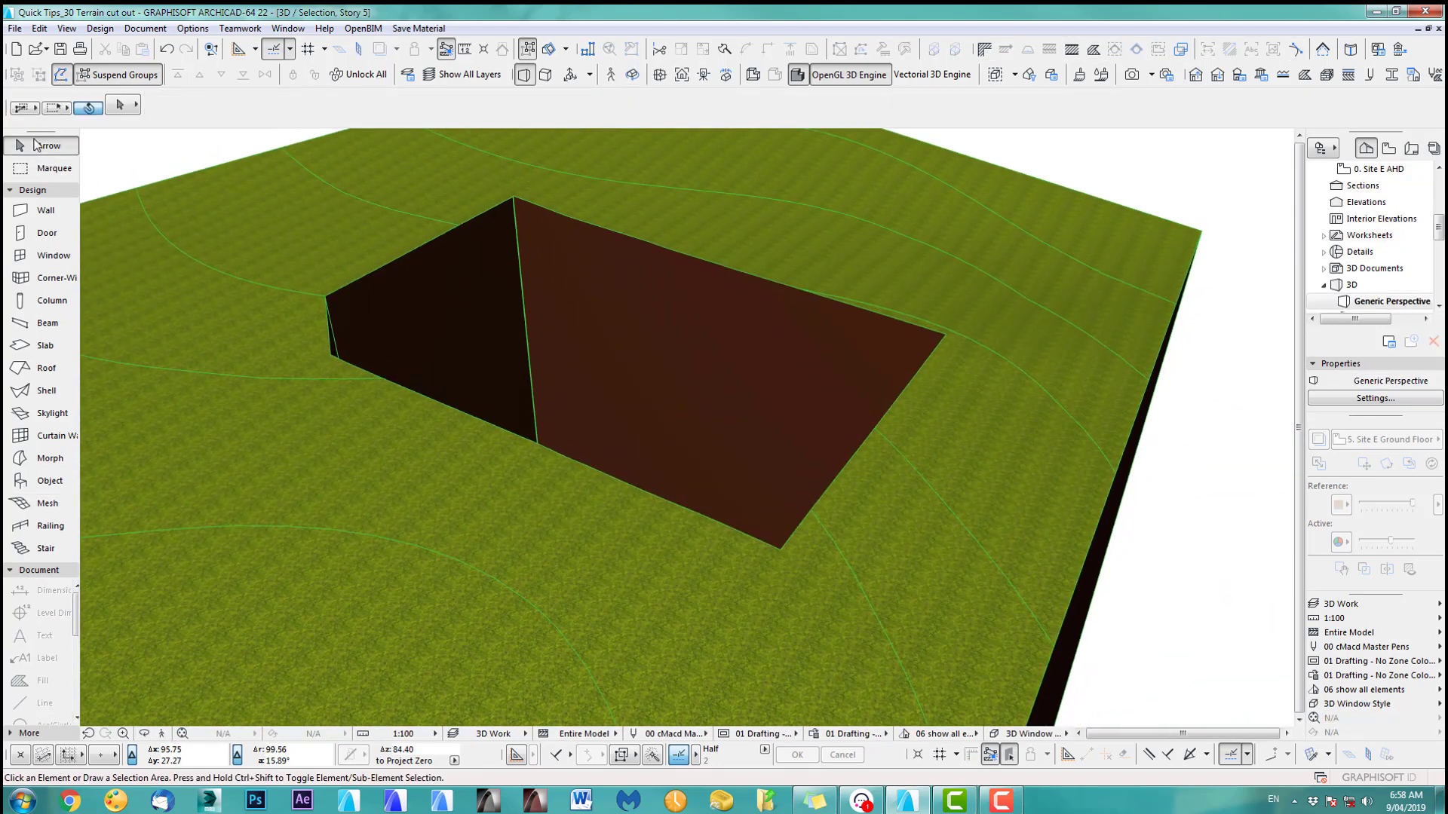
pyautogui.click(354, 226)
pyautogui.scroll(5, 705, 494)
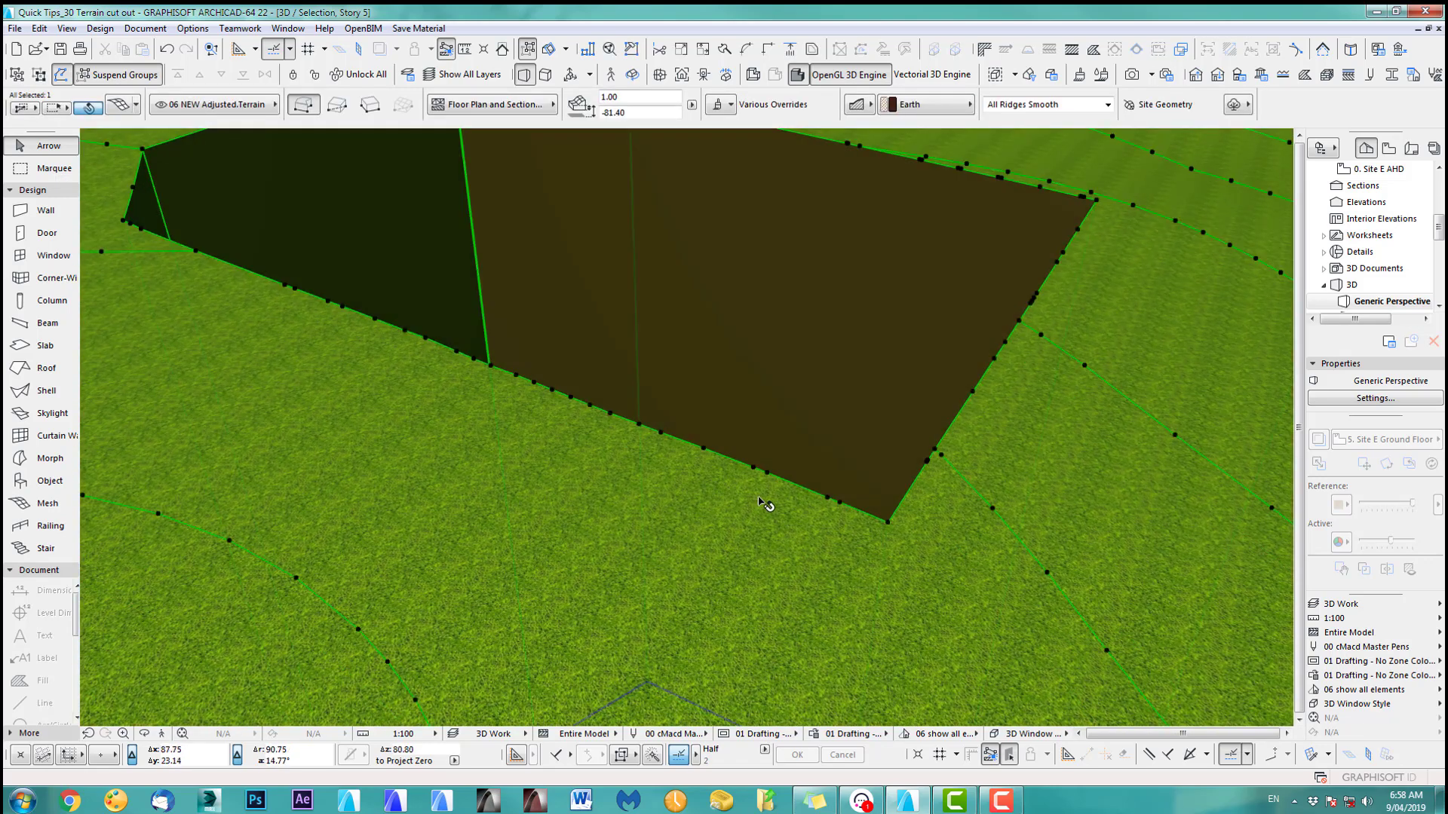
pyautogui.click(754, 471)
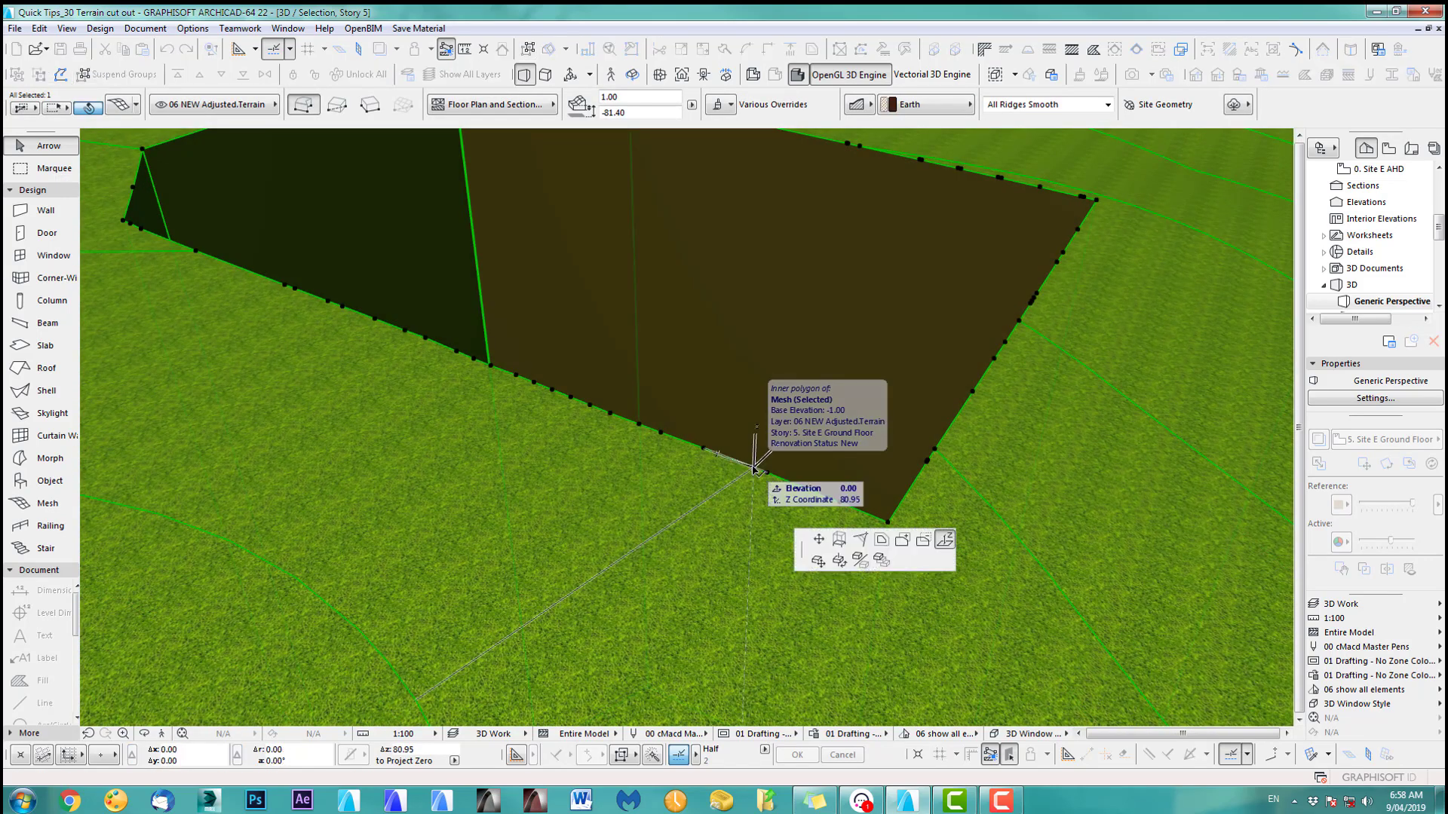
pyautogui.click(750, 493)
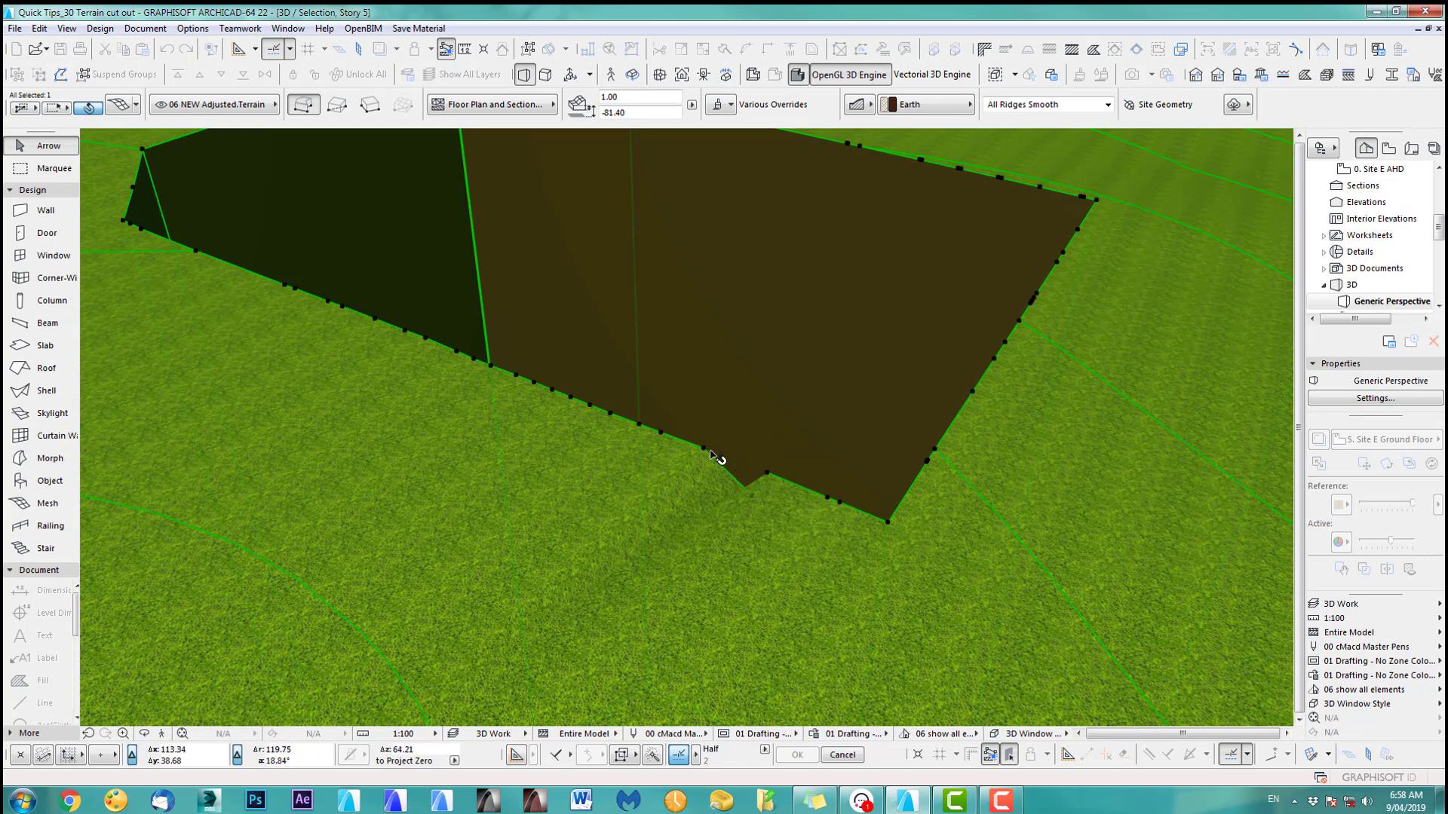
pyautogui.click(704, 449)
pyautogui.click(703, 418)
pyautogui.click(701, 420)
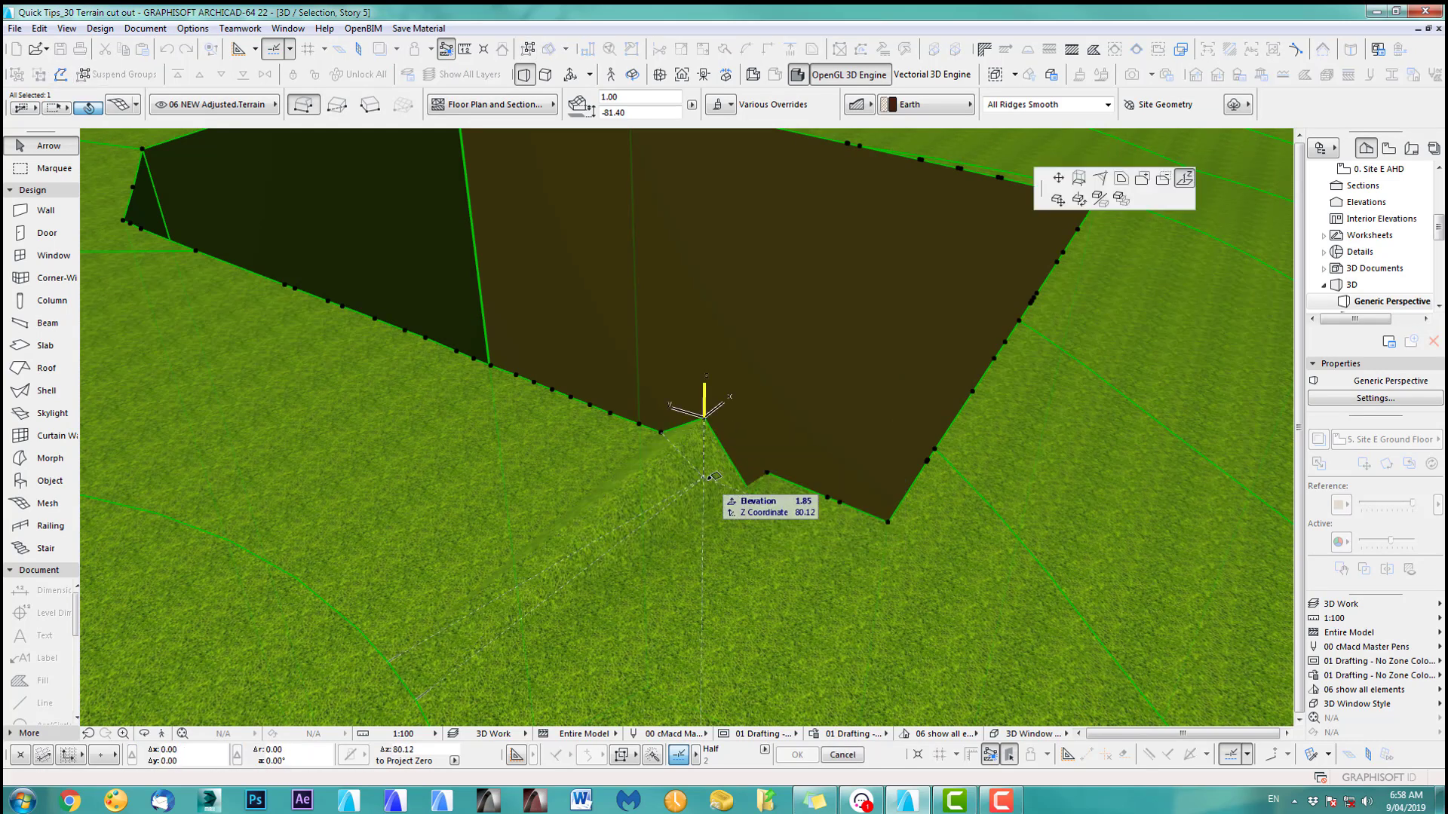
pyautogui.click(702, 477)
pyautogui.scroll(-1, 709, 543)
pyautogui.moveTo(729, 549); pyautogui.dragTo(745, 537, button='middle')
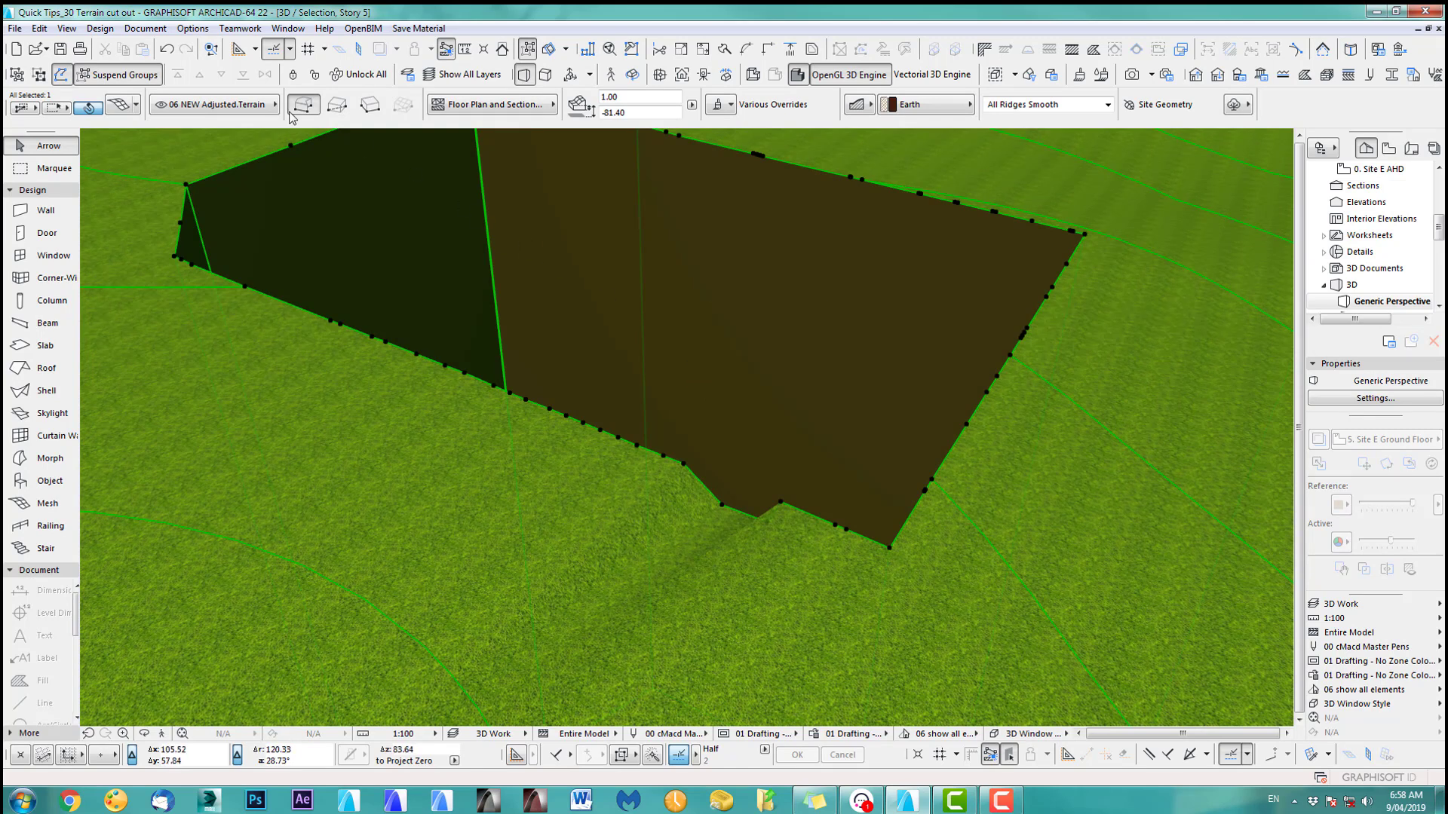
# - Undo the node elevation edits and the terrain hole, and deselect the mesh in the floor plan
pyautogui.click(167, 50)
pyautogui.click(167, 50)
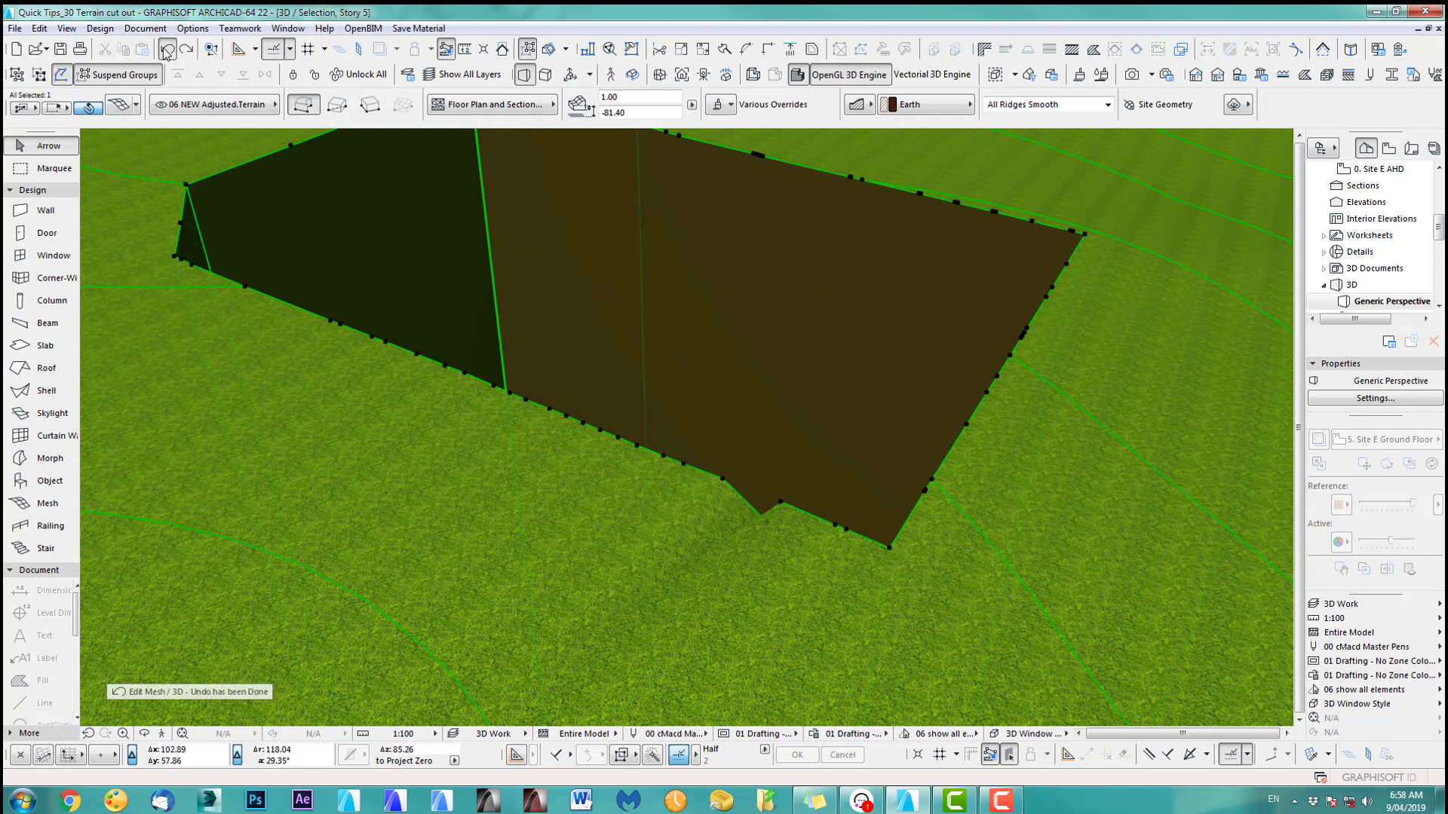
pyautogui.click(167, 50)
pyautogui.click(166, 49)
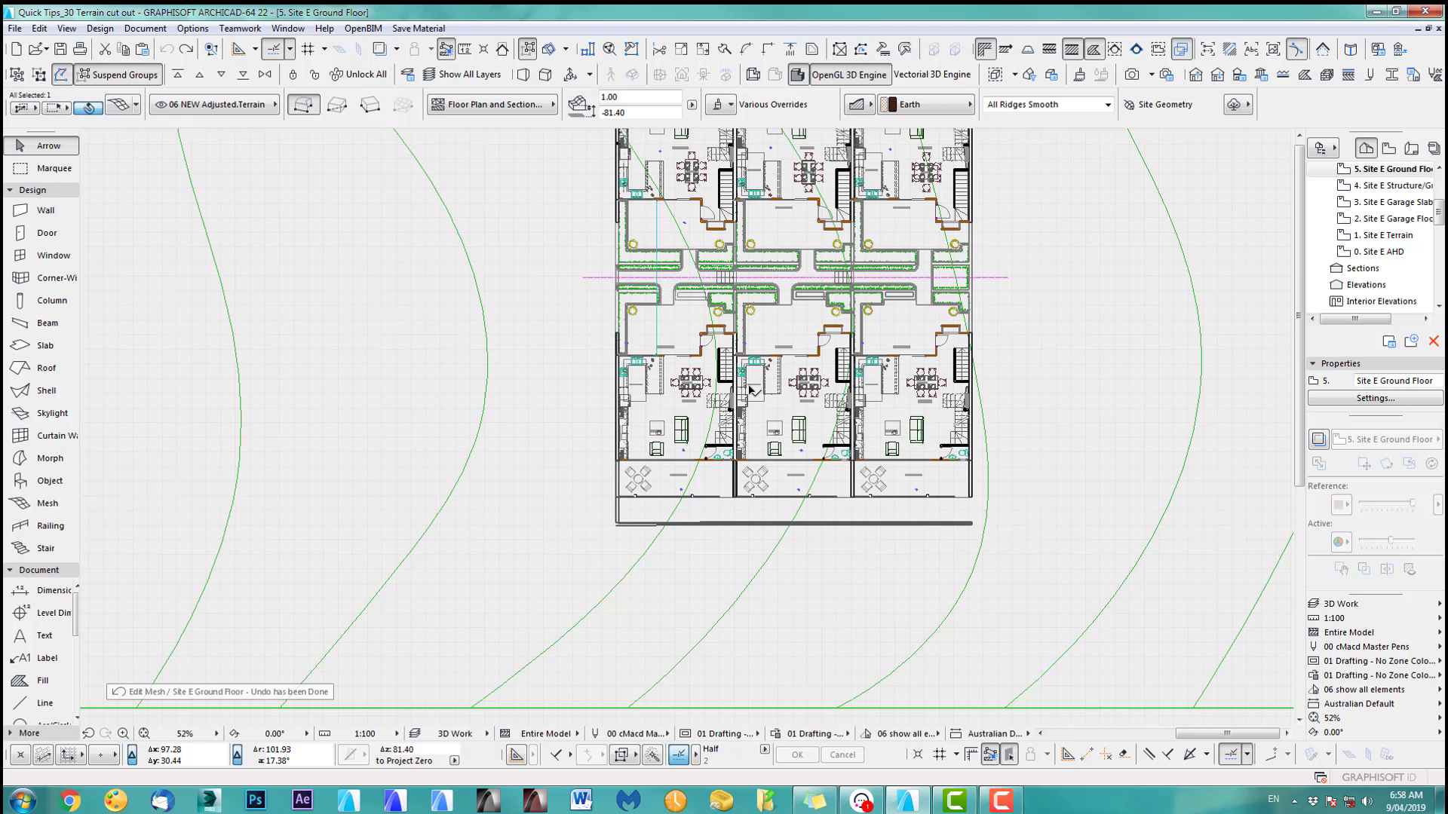
pyautogui.scroll(-5, 838, 426)
pyautogui.moveTo(839, 426); pyautogui.dragTo(699, 423, button='middle')
pyautogui.click(1010, 392)
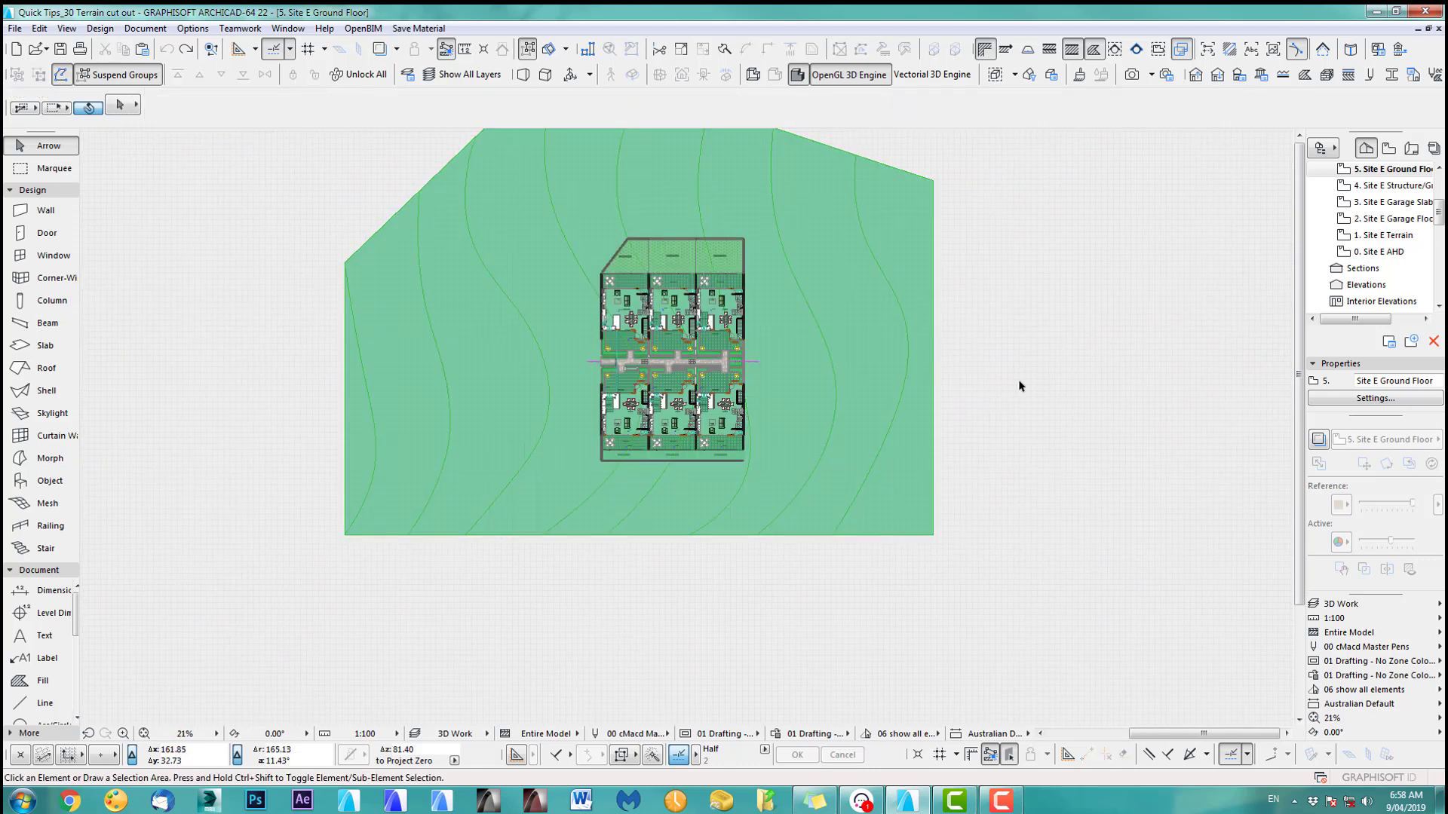
# - Apply the 3D Work Terrain off layer combination and view the exposed buildings and retaining walls in 3D
pyautogui.click(1353, 606)
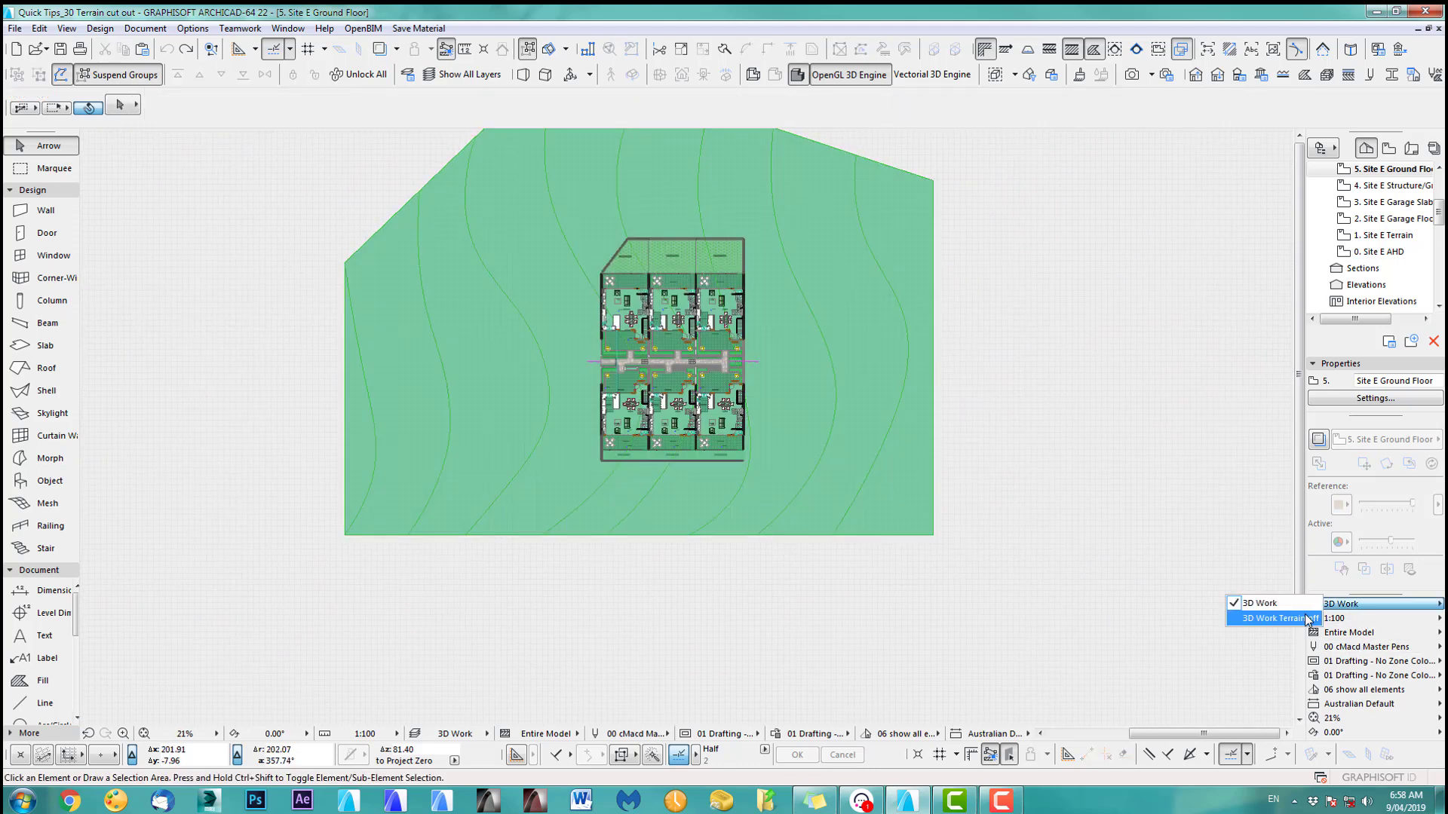
pyautogui.click(1298, 619)
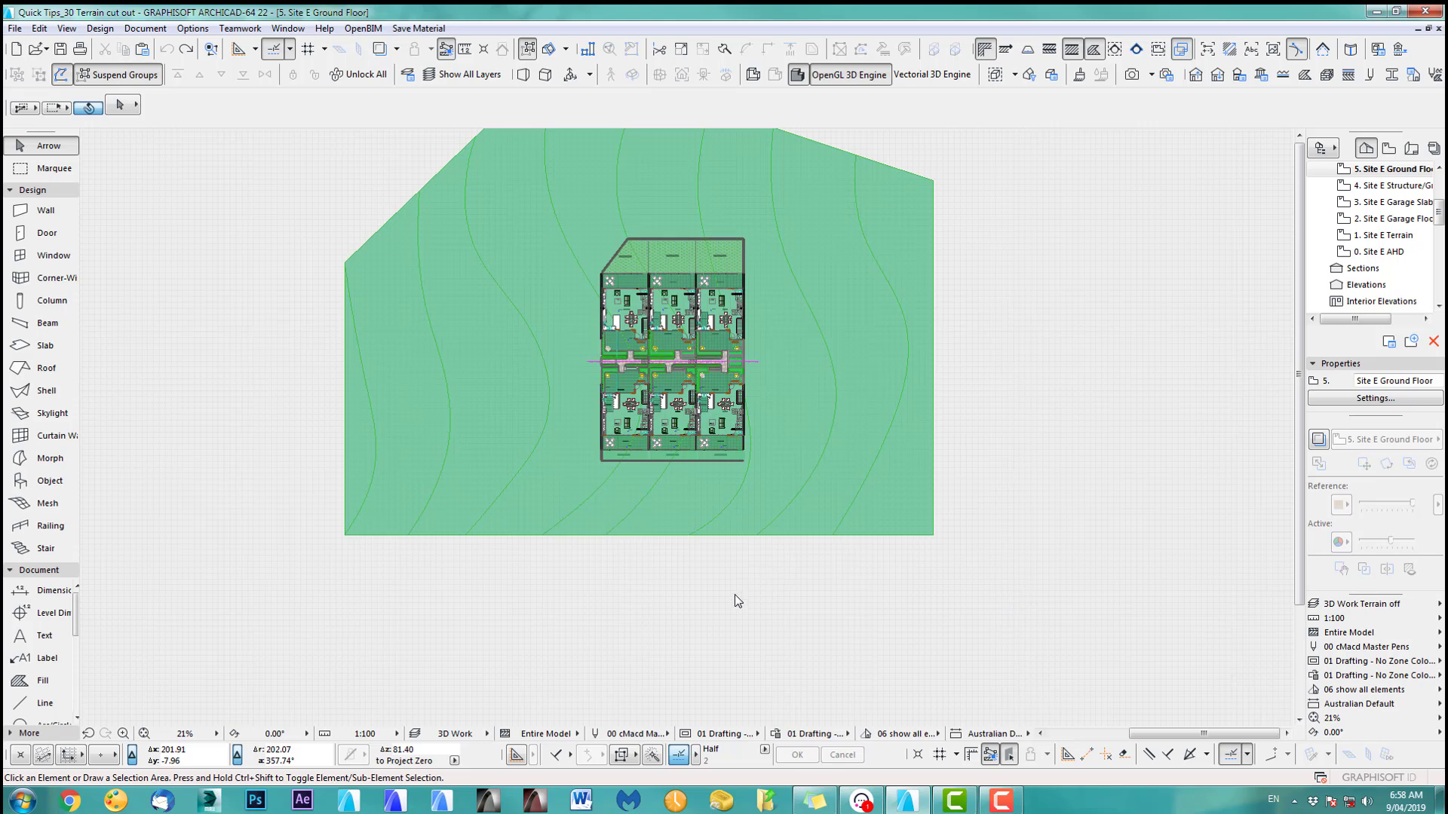
pyautogui.press('F3')
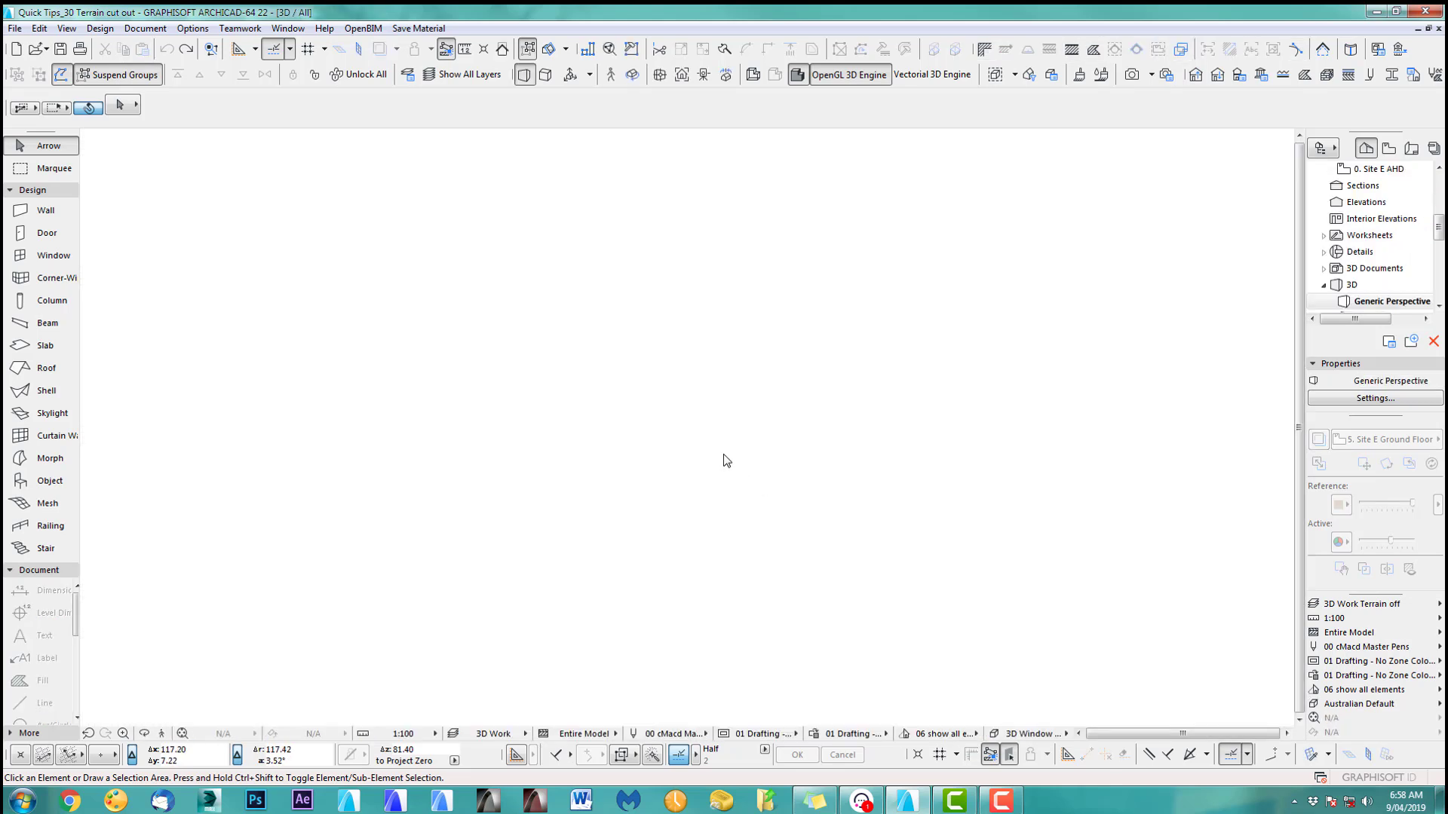
pyautogui.keyDown('shift'); pyautogui.moveTo(698, 459); pyautogui.dragTo(727, 510, button='middle'); pyautogui.keyUp('shift')
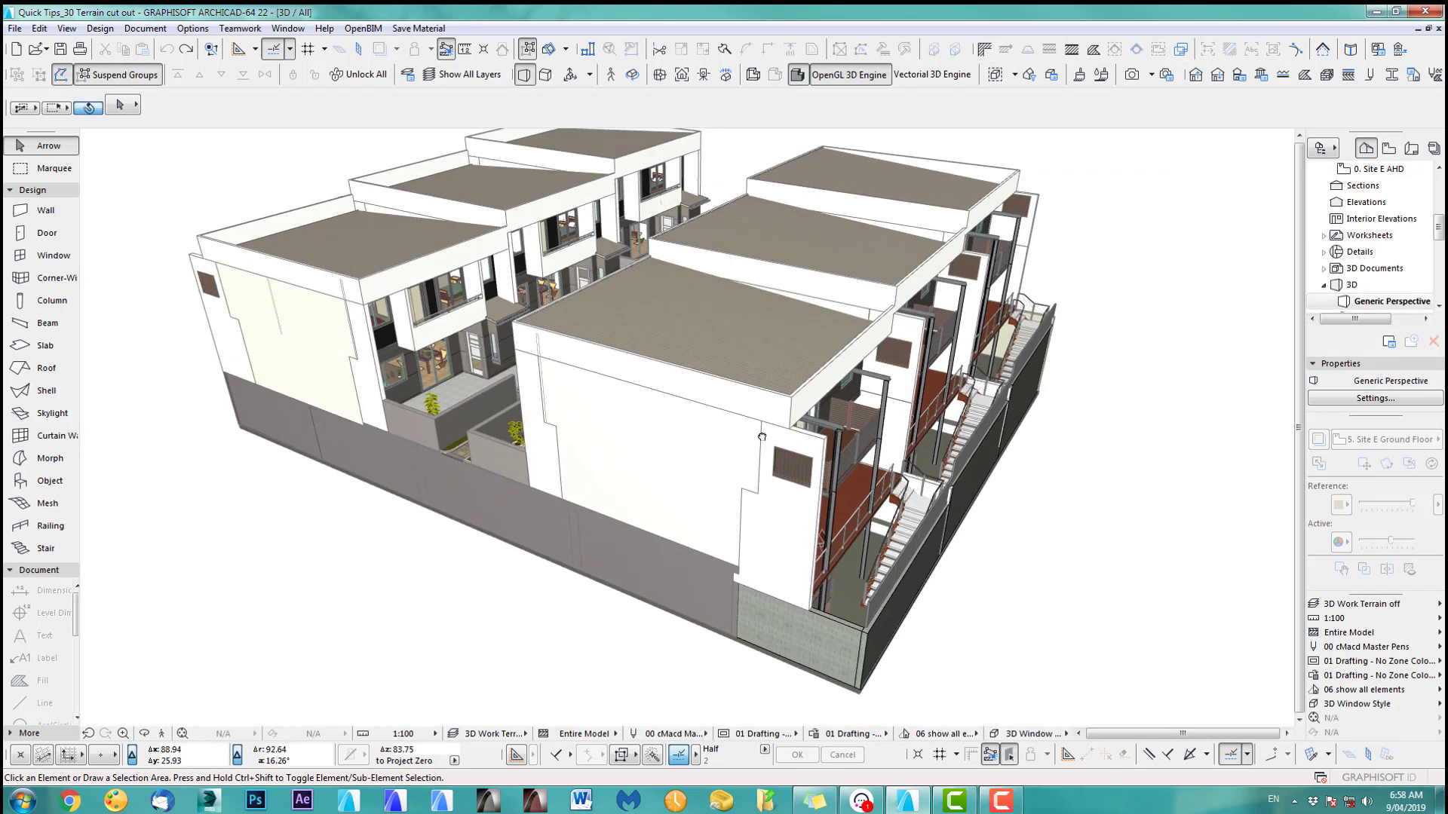
pyautogui.keyDown('shift'); pyautogui.moveTo(719, 396); pyautogui.dragTo(787, 439, button='middle'); pyautogui.keyUp('shift')
pyautogui.moveTo(787, 438); pyautogui.dragTo(858, 579)
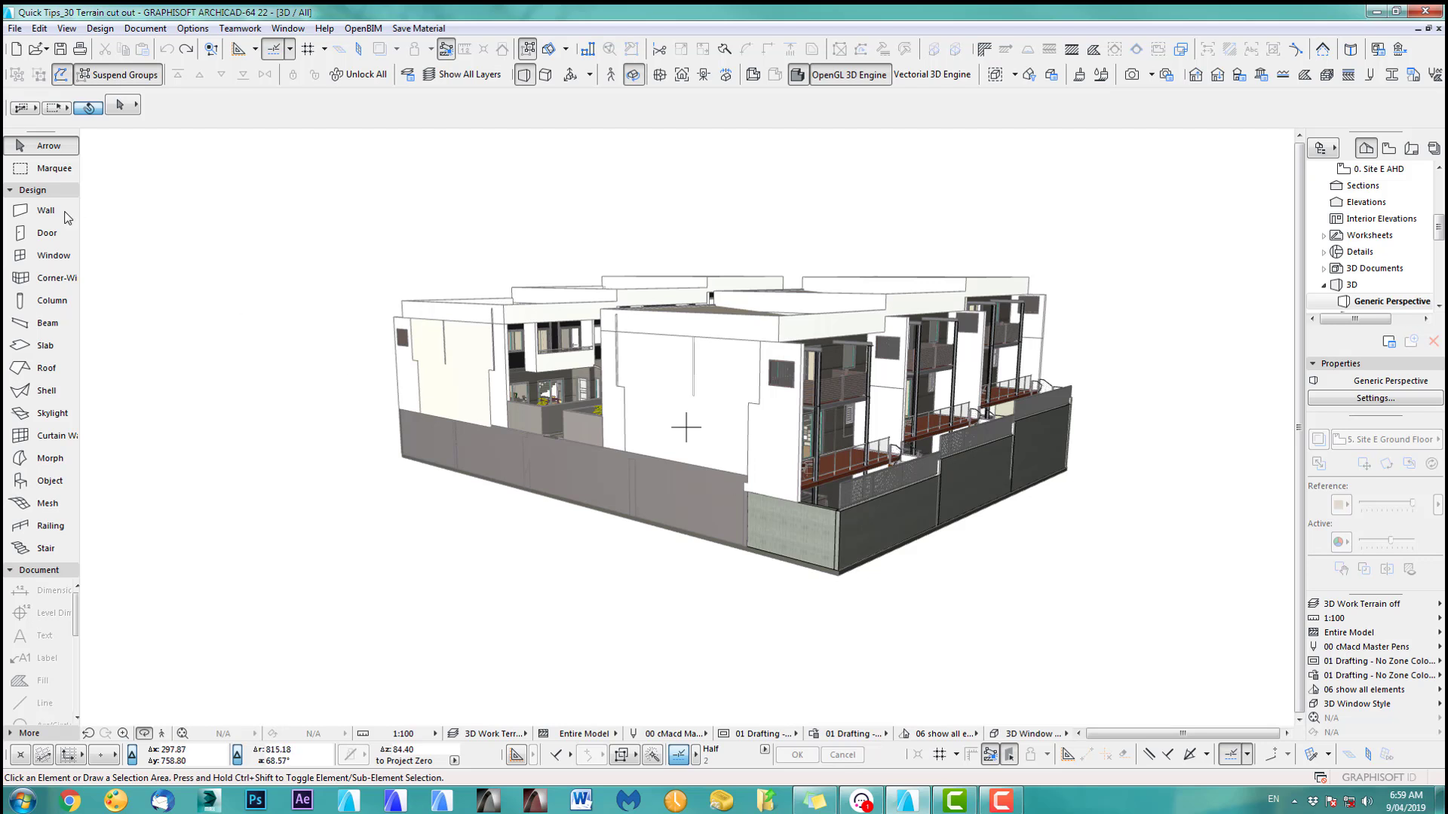
# - Copy the base slab vertically to a position above the building roofs, about 12.88 higher than the original
pyautogui.click(32, 171)
pyautogui.click(34, 150)
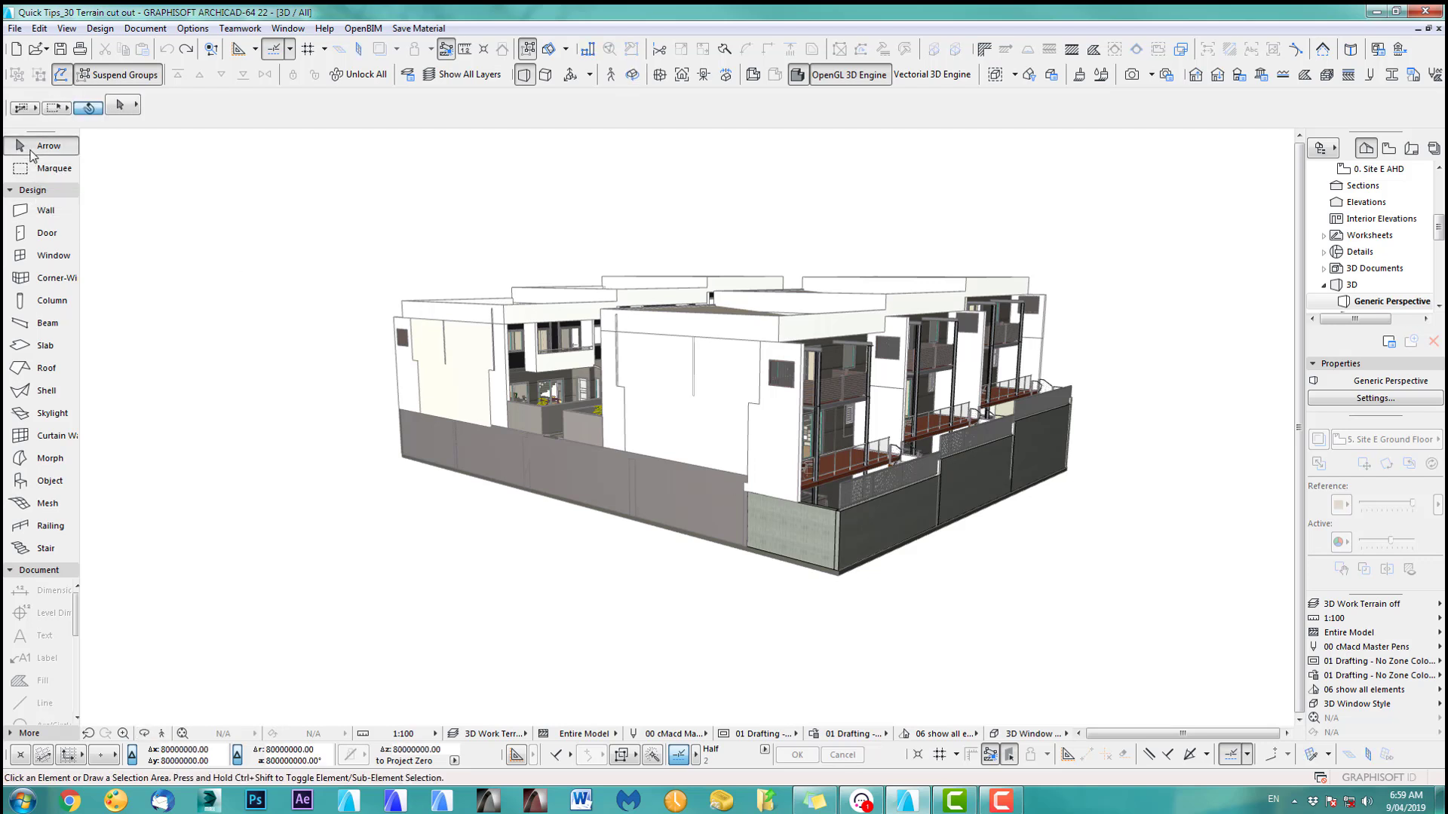
pyautogui.click(841, 576)
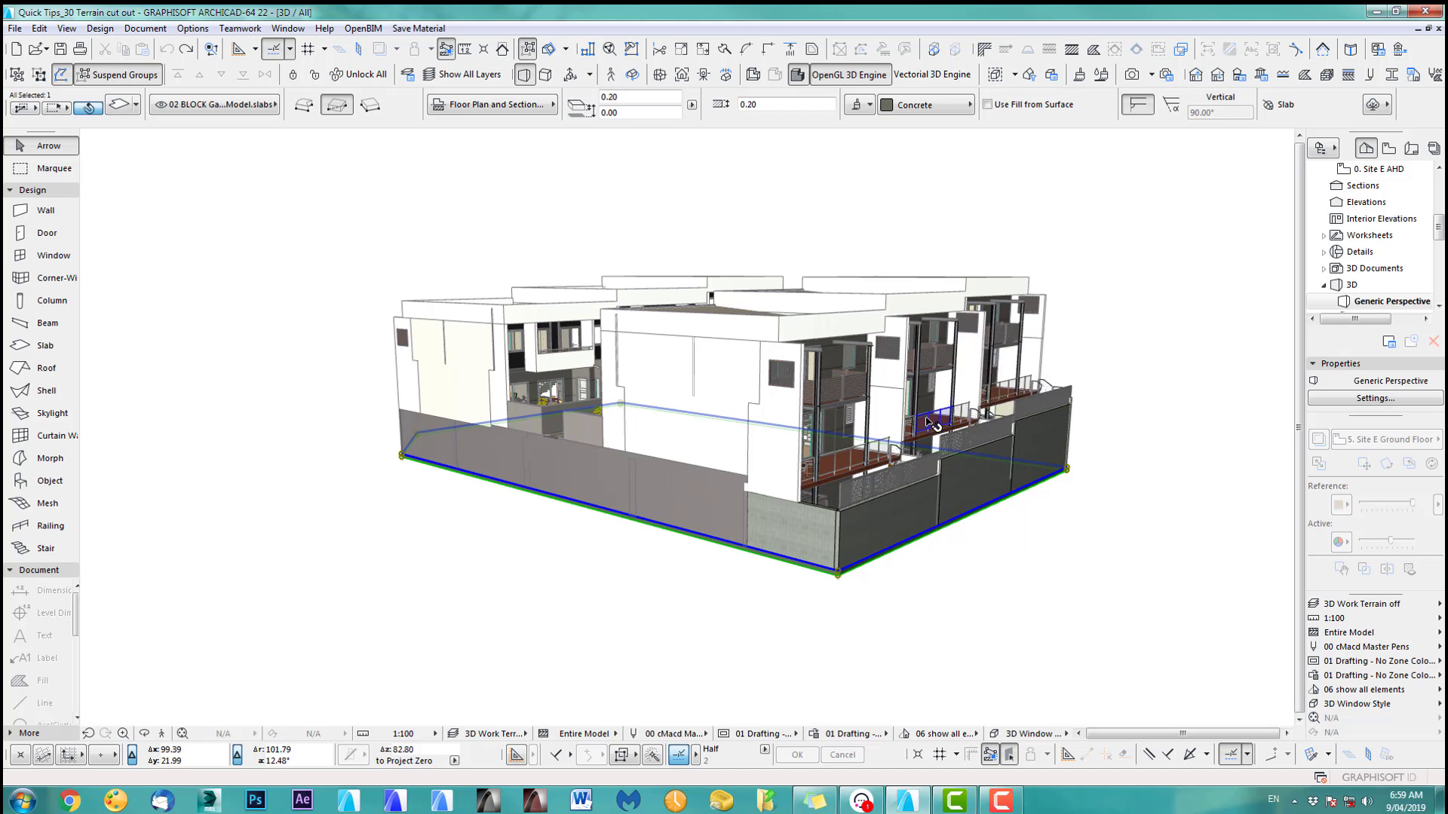
pyautogui.hotkey('ctrl', 'd')
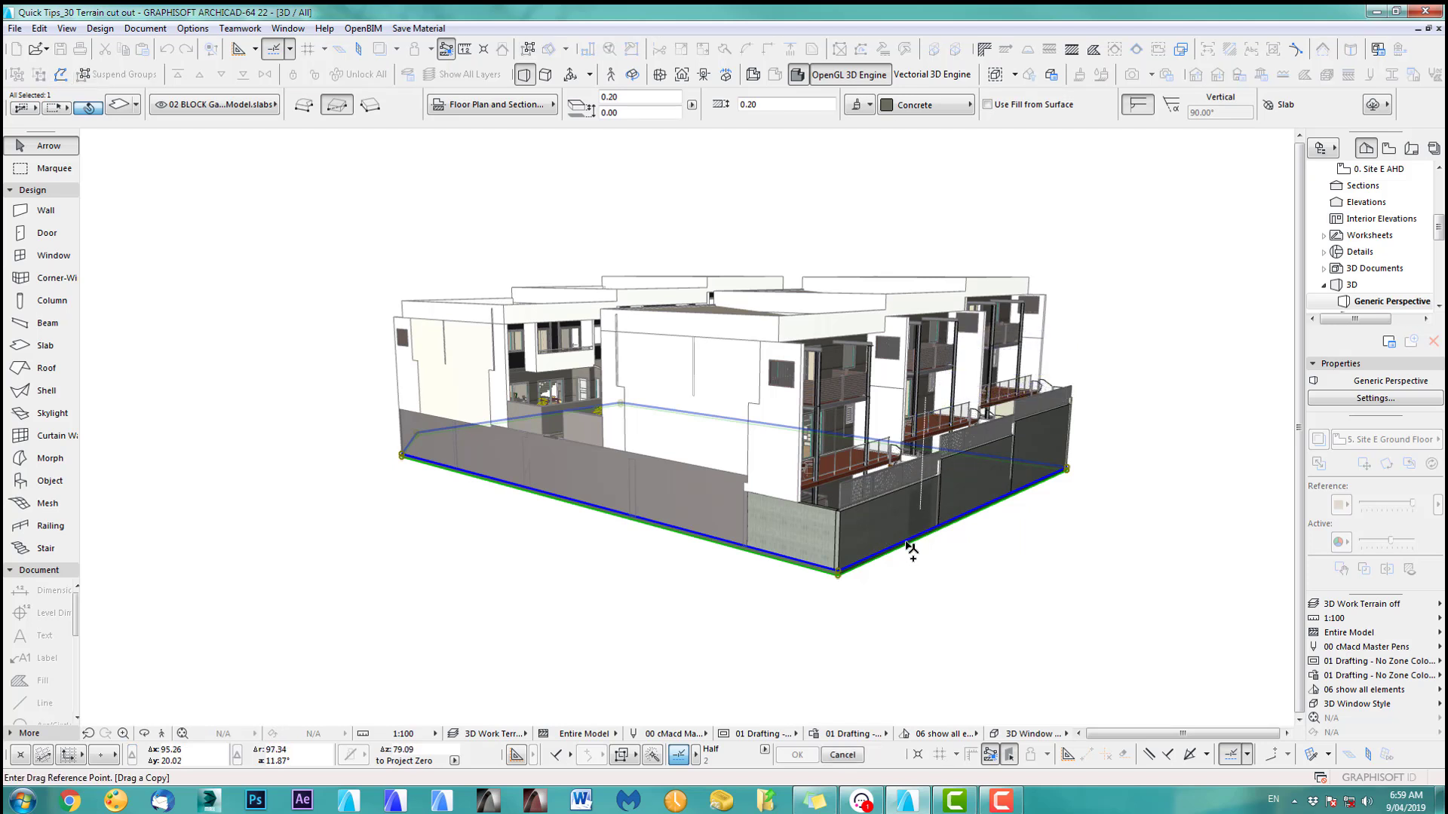
pyautogui.click(839, 573)
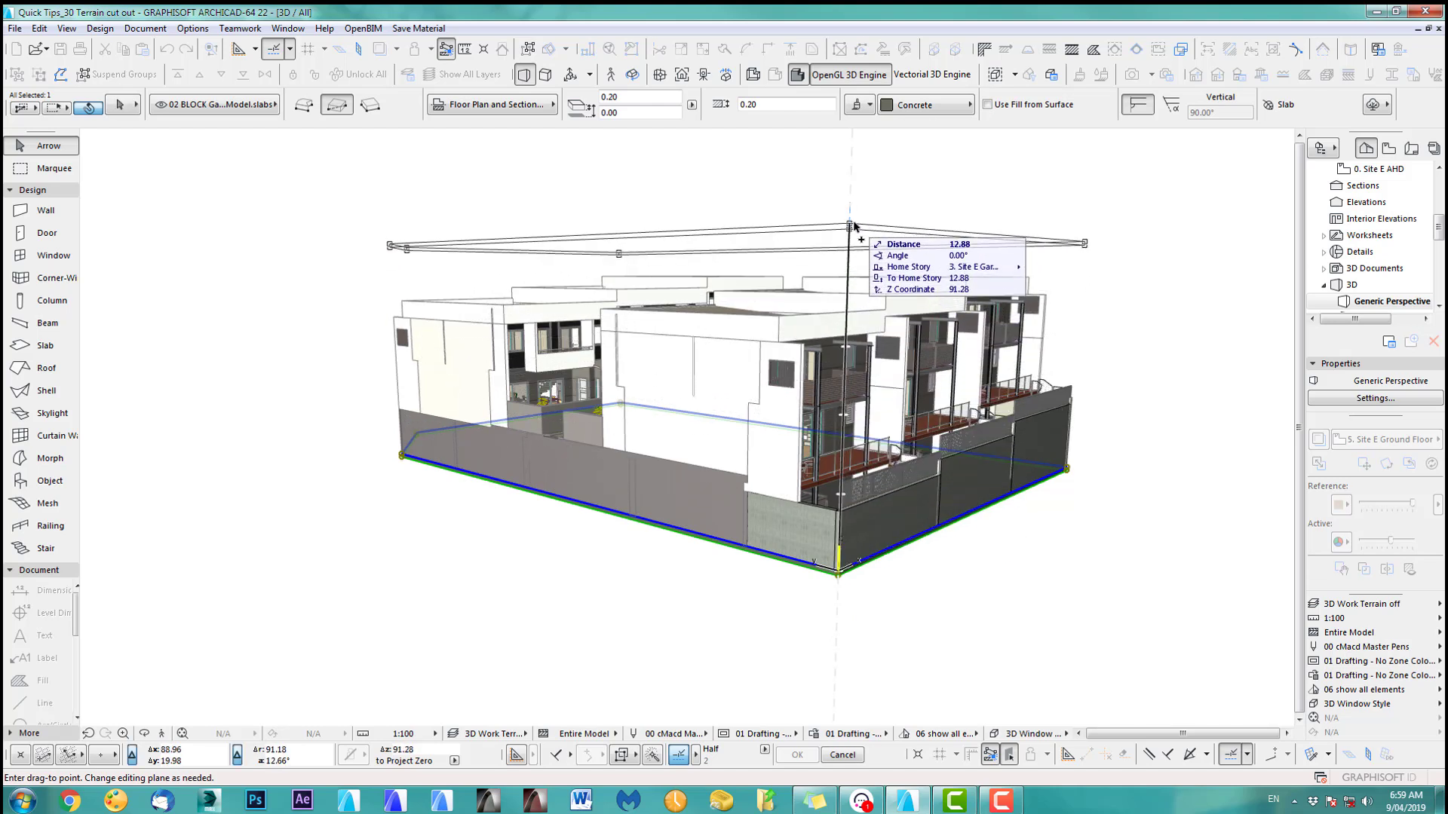
pyautogui.click(850, 225)
# - Assign the raised slab copy to the 00 Cutting Element layer and turn on that layer's visibility in 3D
pyautogui.click(218, 105)
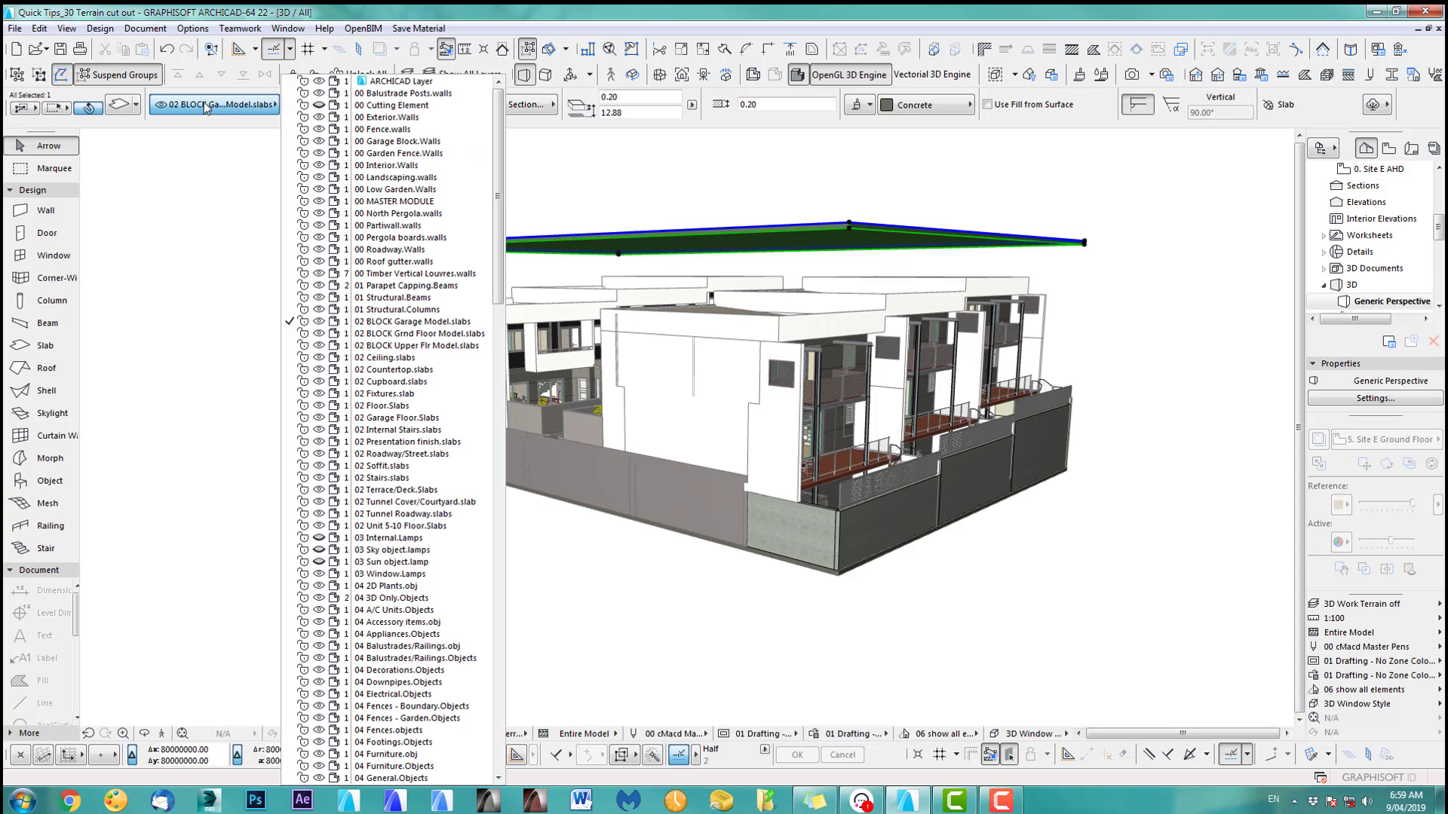
pyautogui.click(375, 106)
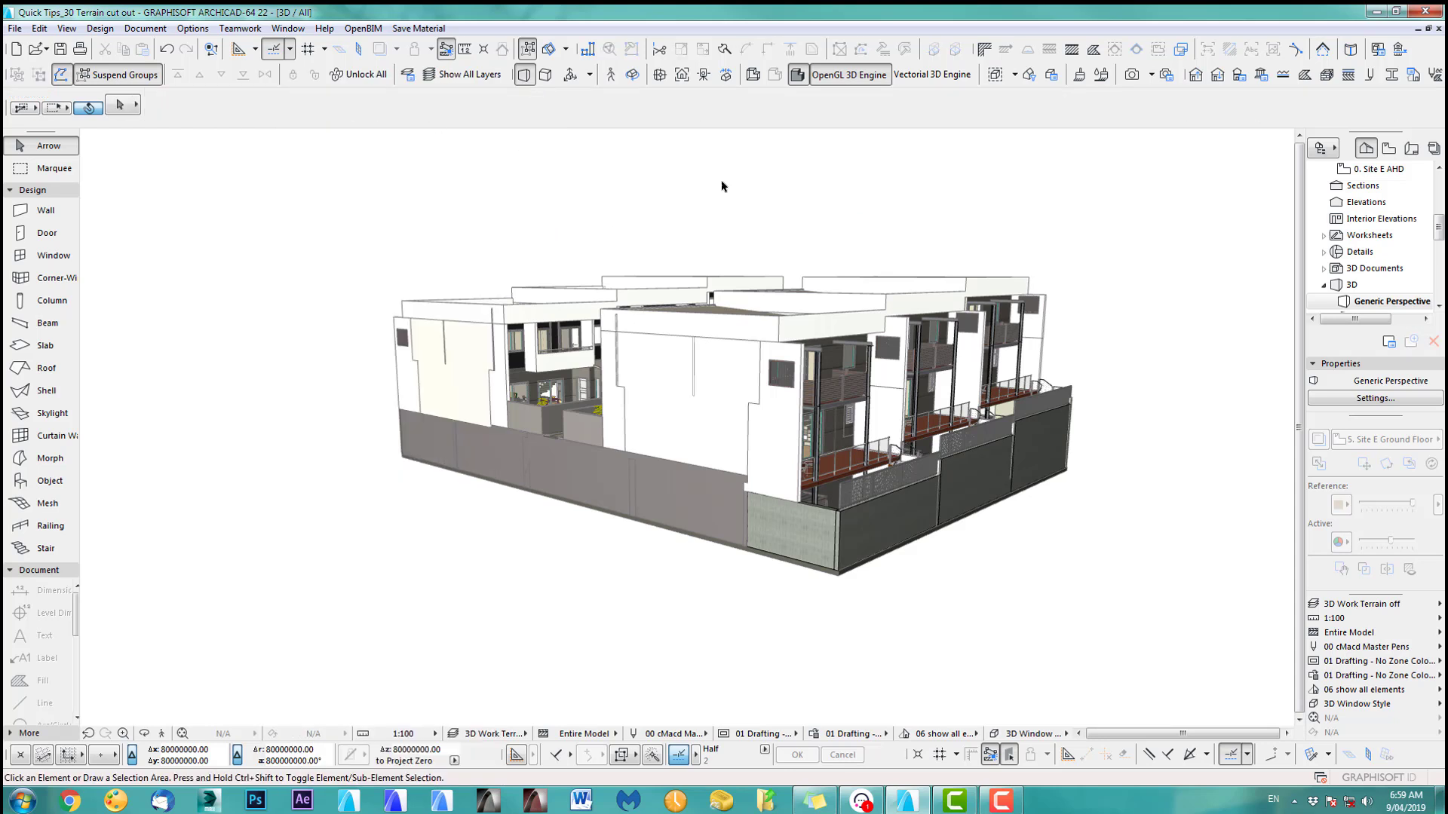
pyautogui.click(1385, 609)
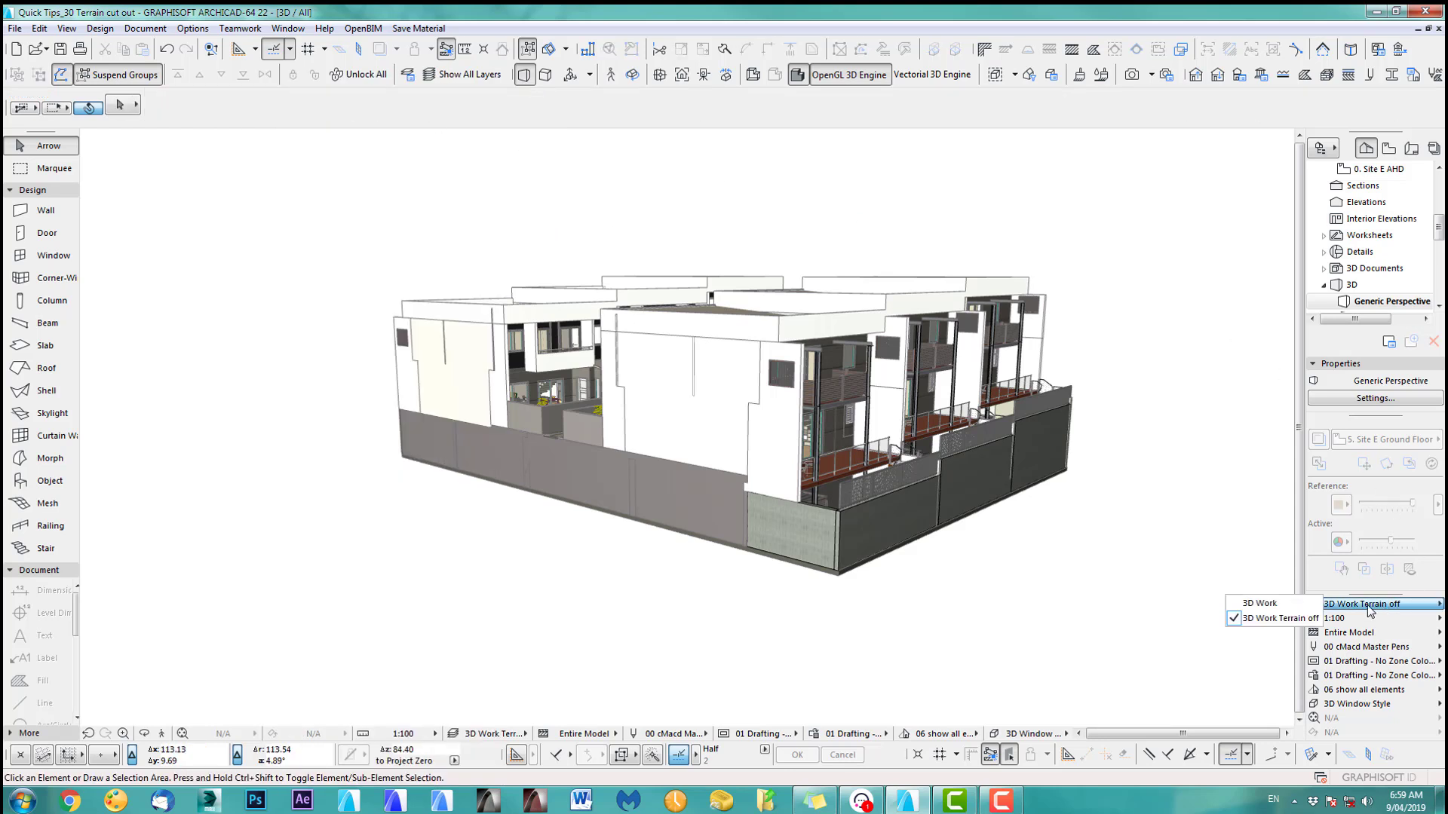
pyautogui.click(1187, 491)
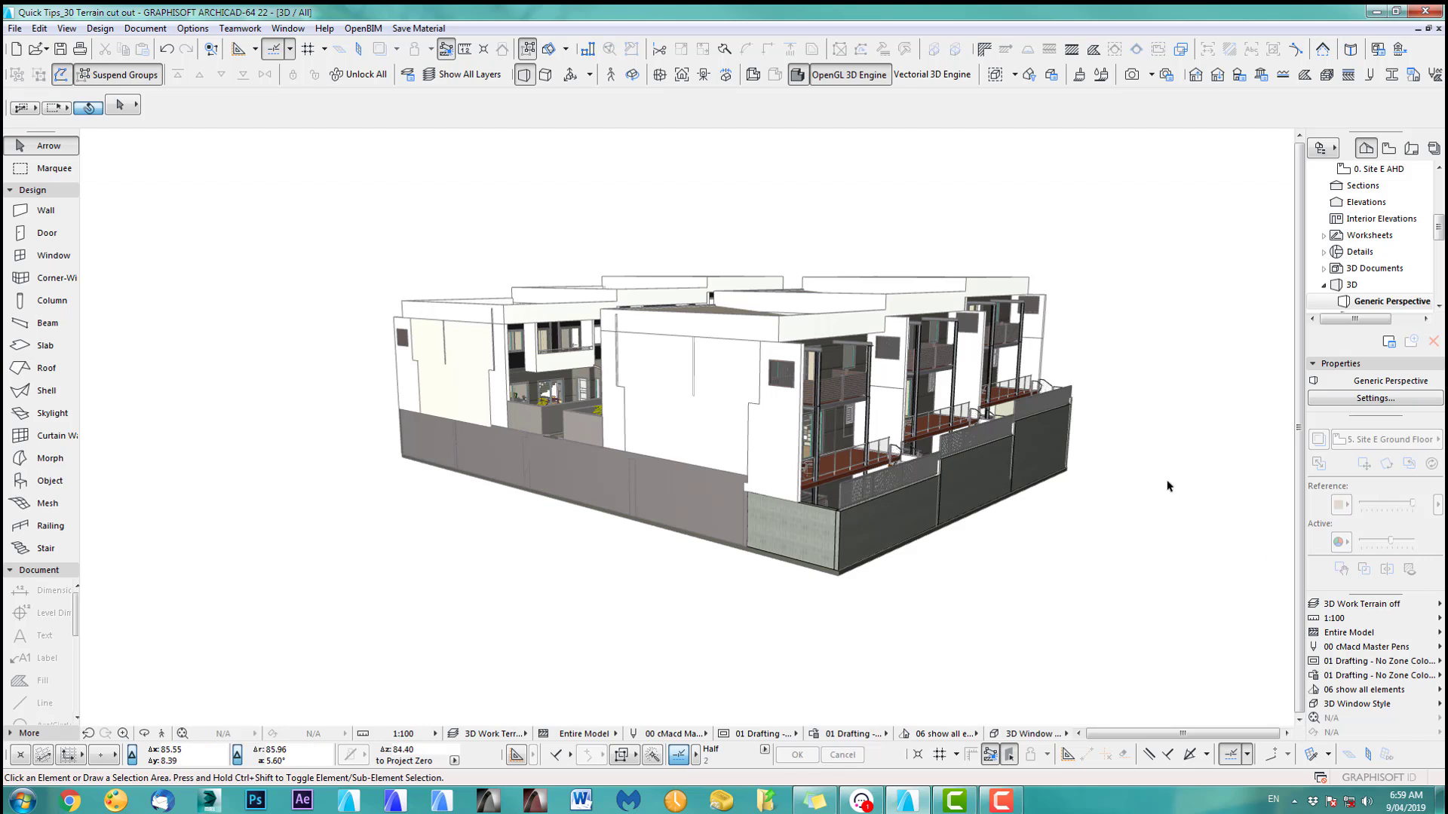
pyautogui.hotkey('ctrl', 'l')
pyautogui.click(658, 239)
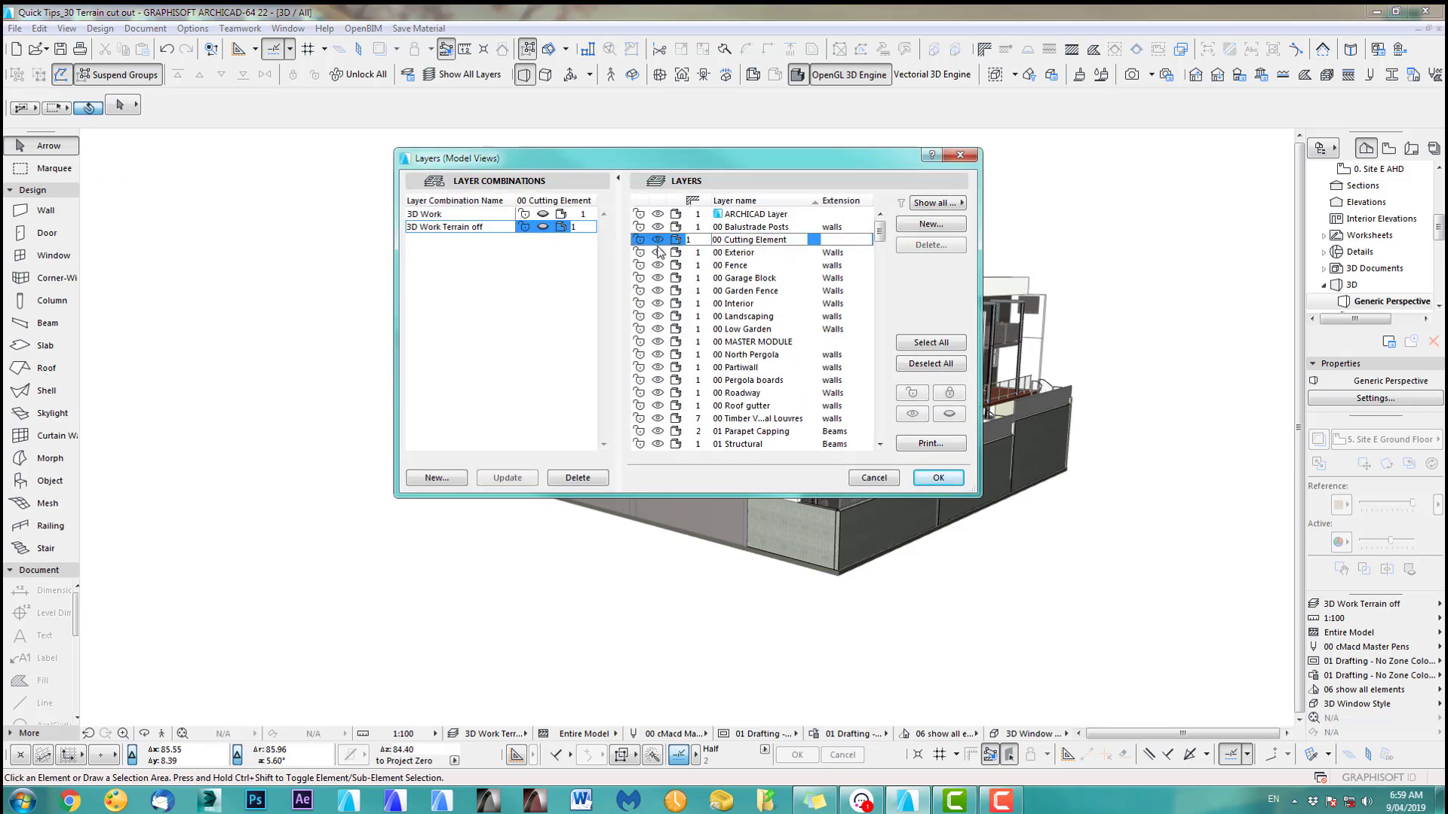
pyautogui.click(938, 477)
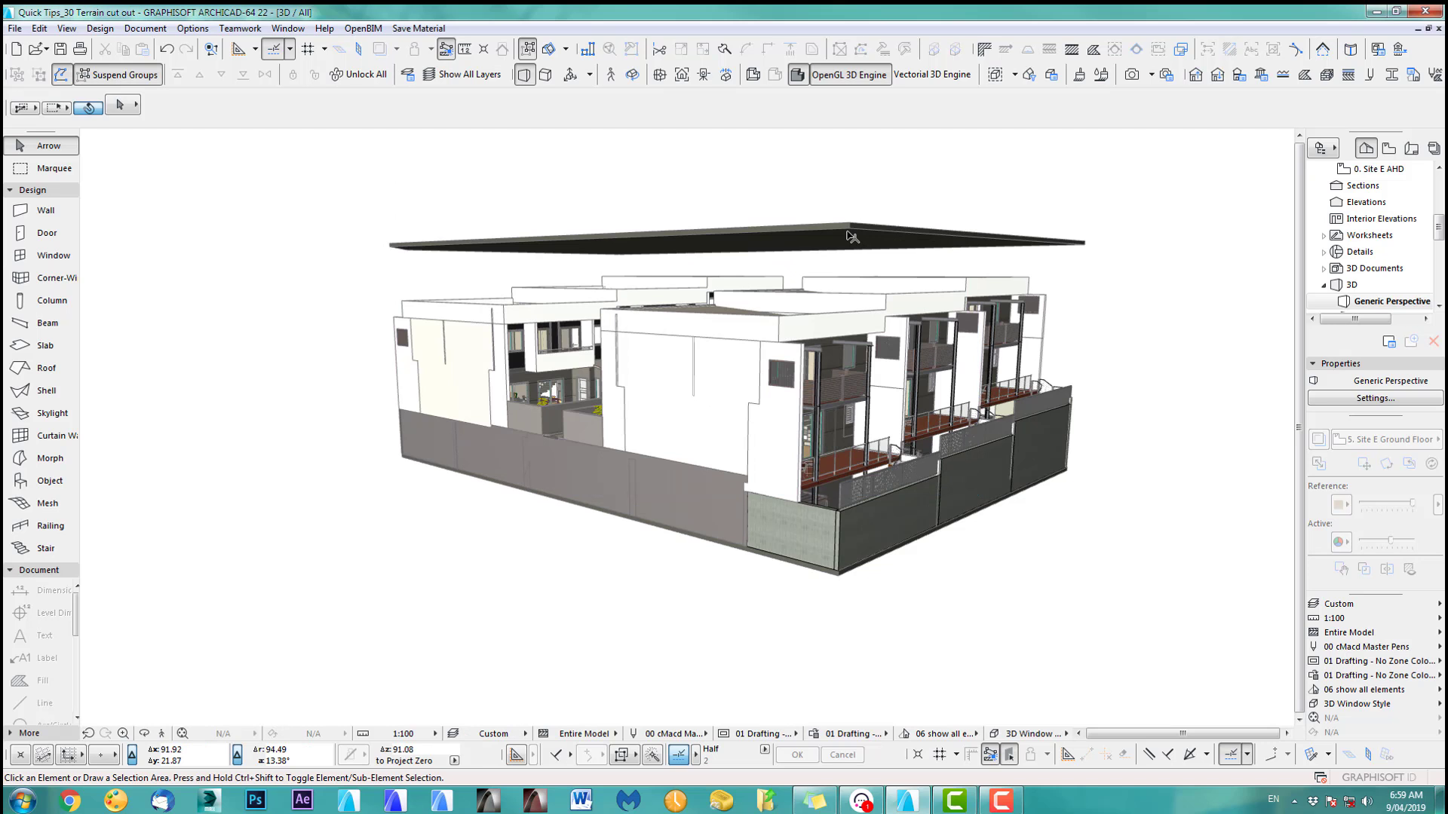
# - Stretch the raised slab's thickness down to the base slab's bottom corner, making it 13.08 thick, and deselect it
pyautogui.click(850, 234)
pyautogui.click(850, 228)
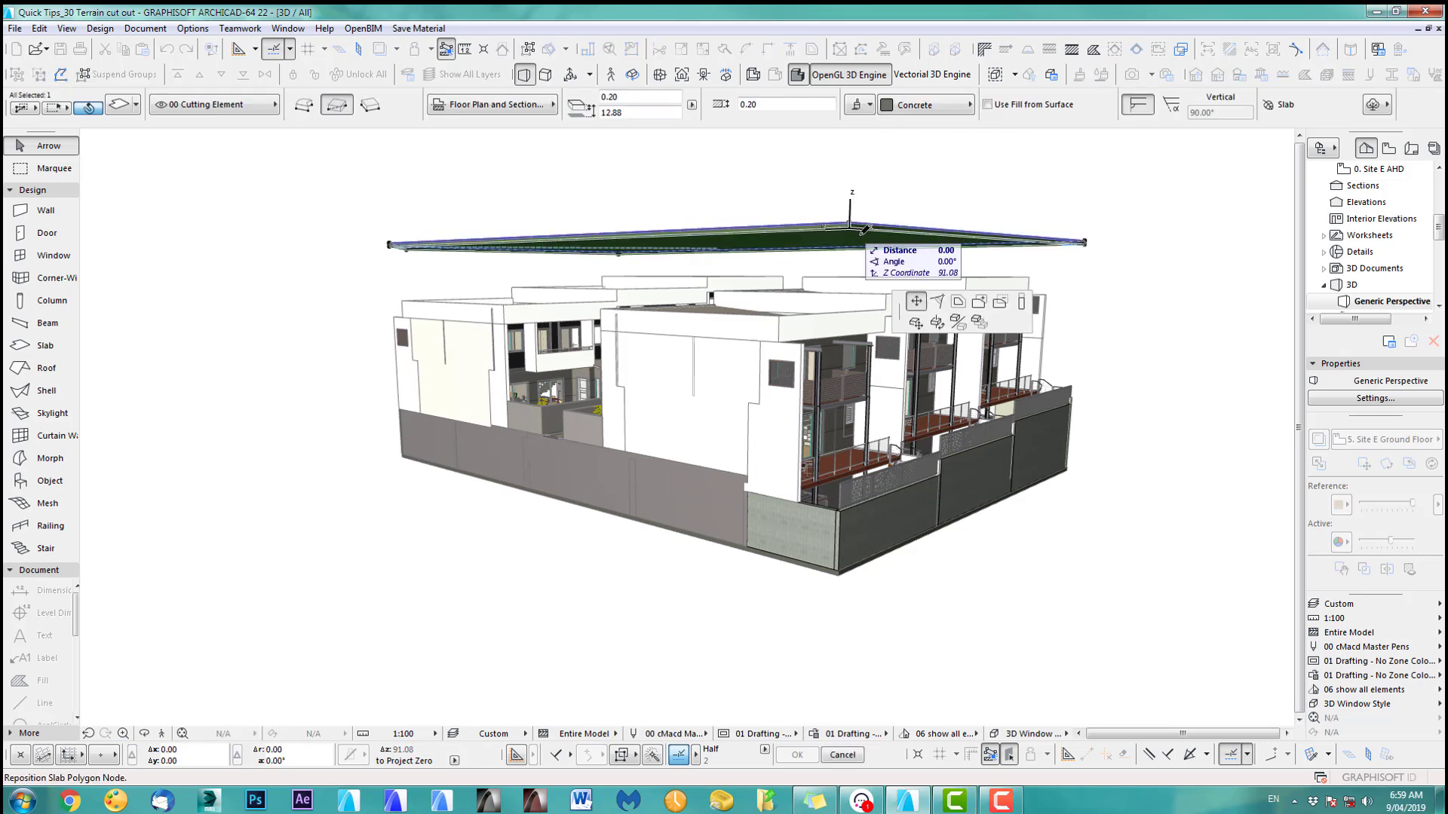
pyautogui.click(1021, 302)
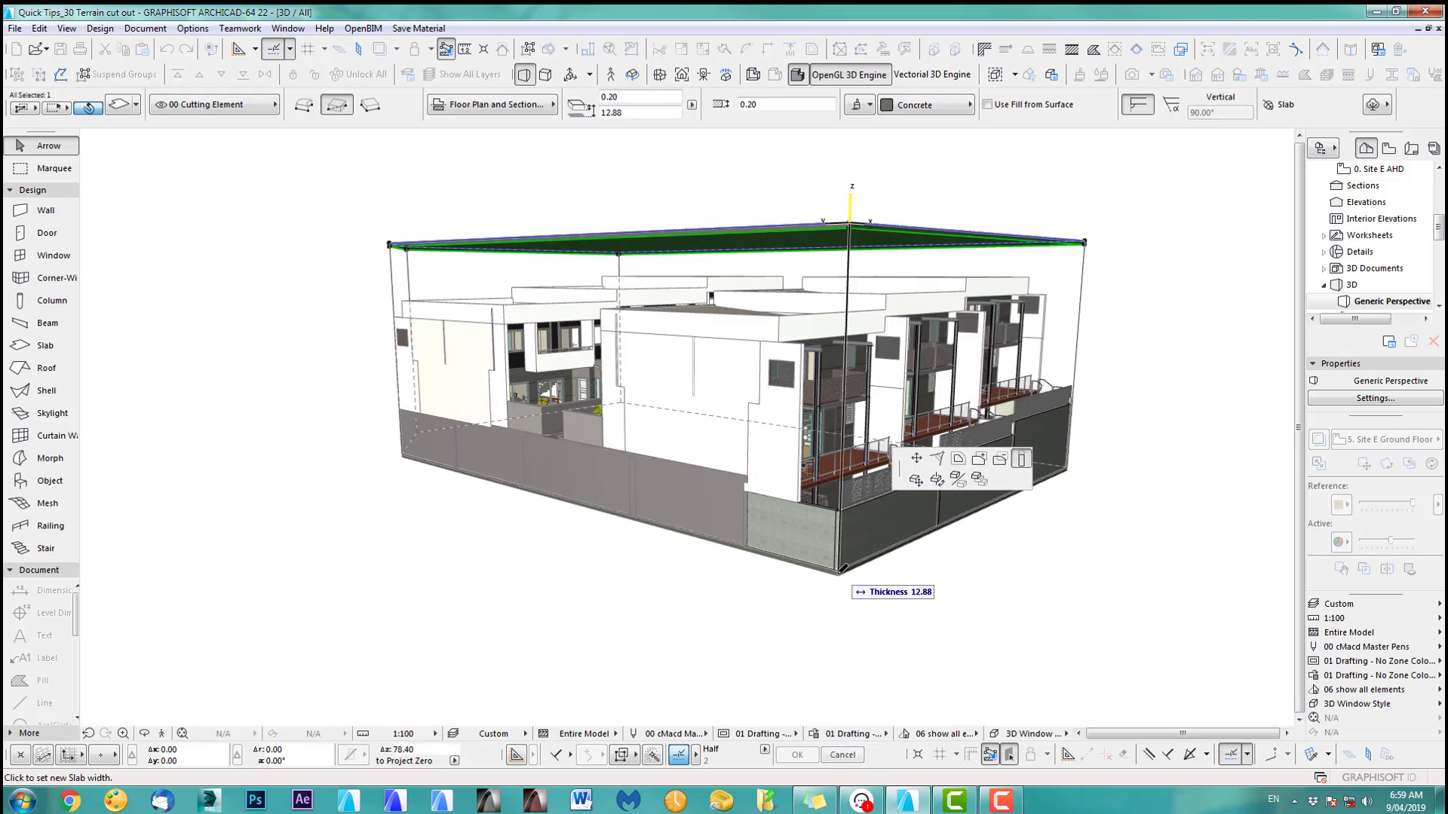
pyautogui.click(843, 574)
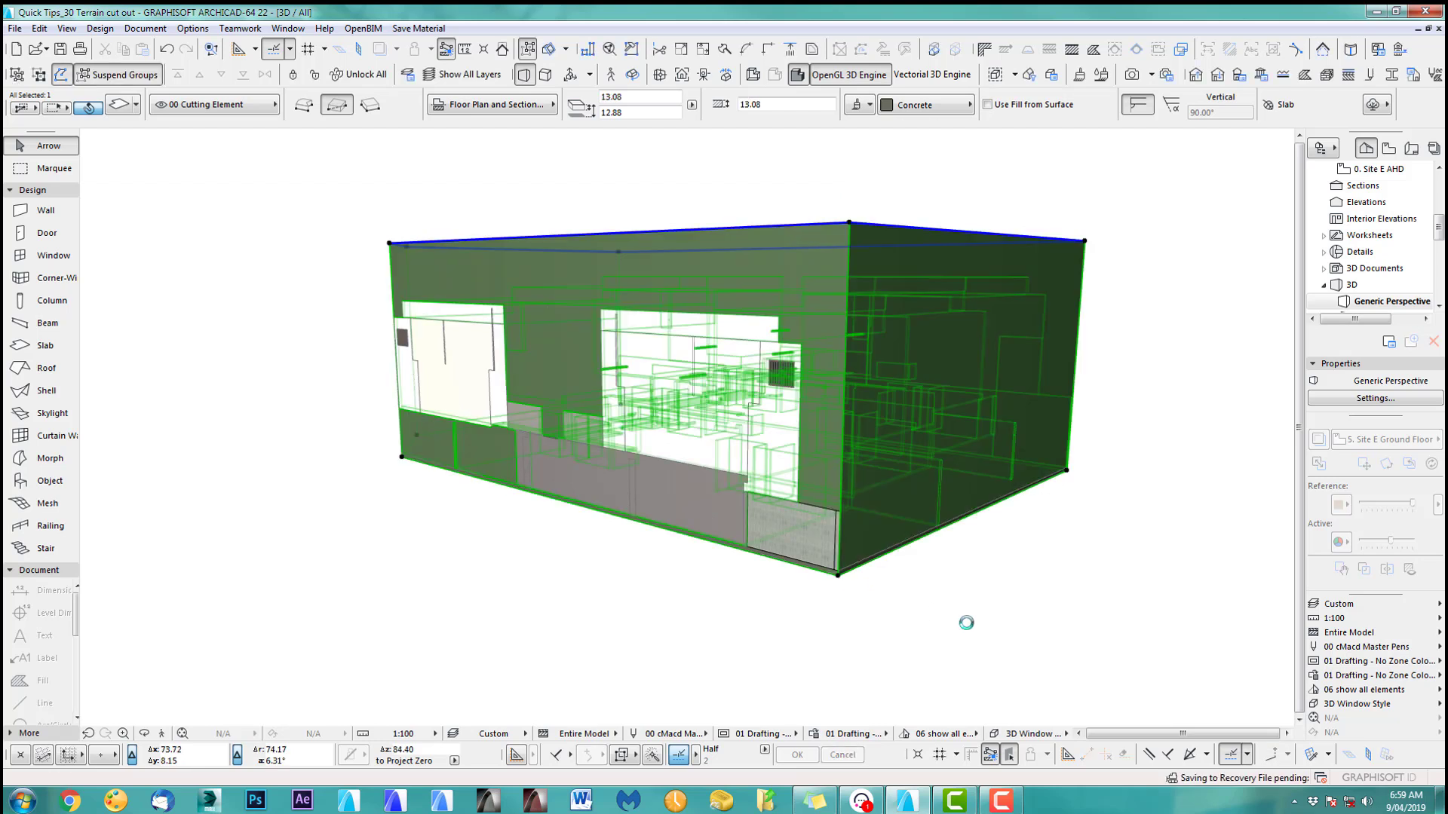
pyautogui.click(1066, 177)
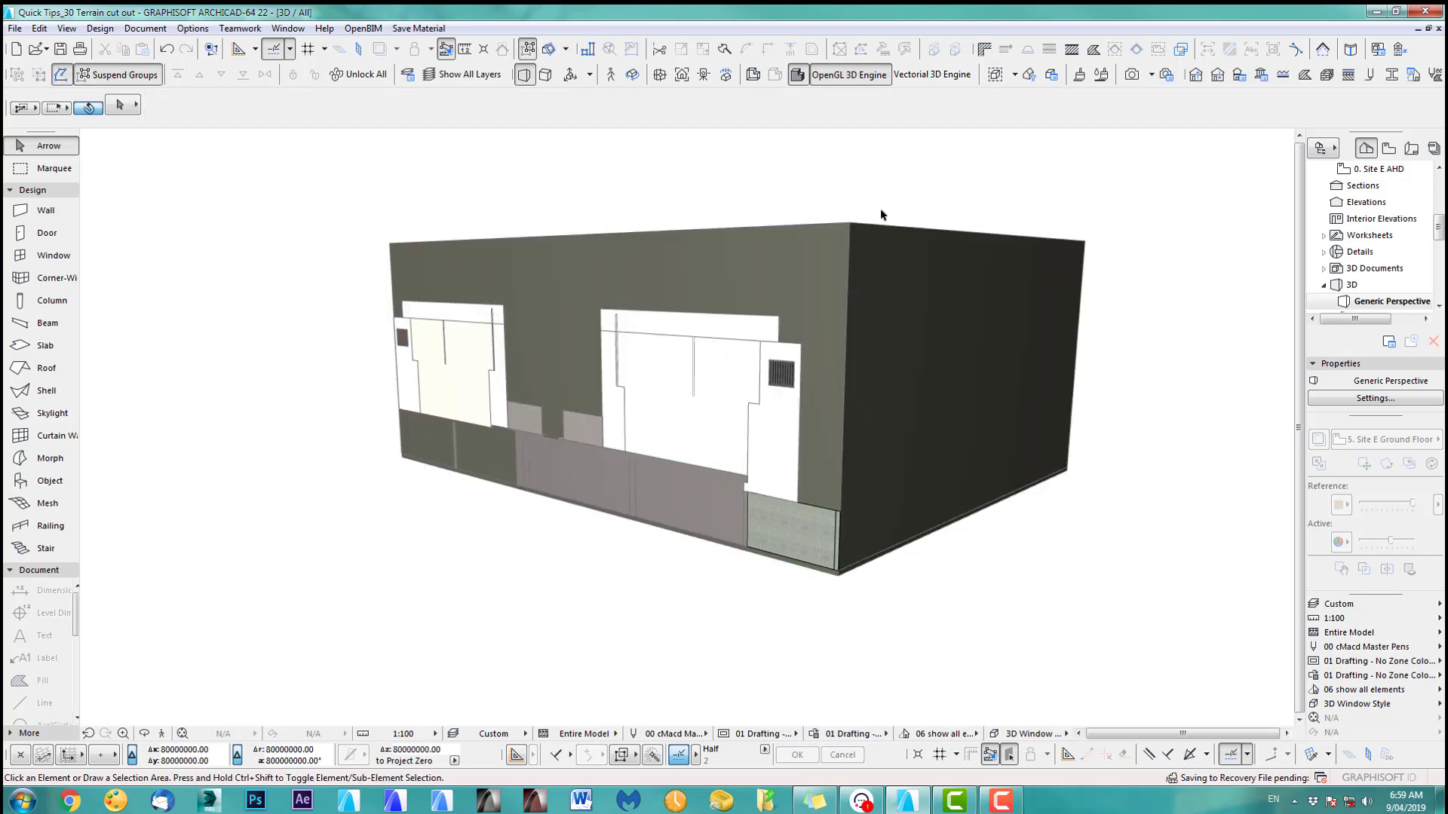
# - Apply the 3D Work layer combination from the floor plan and return to the 3D view of the terrain
pyautogui.press('F2')
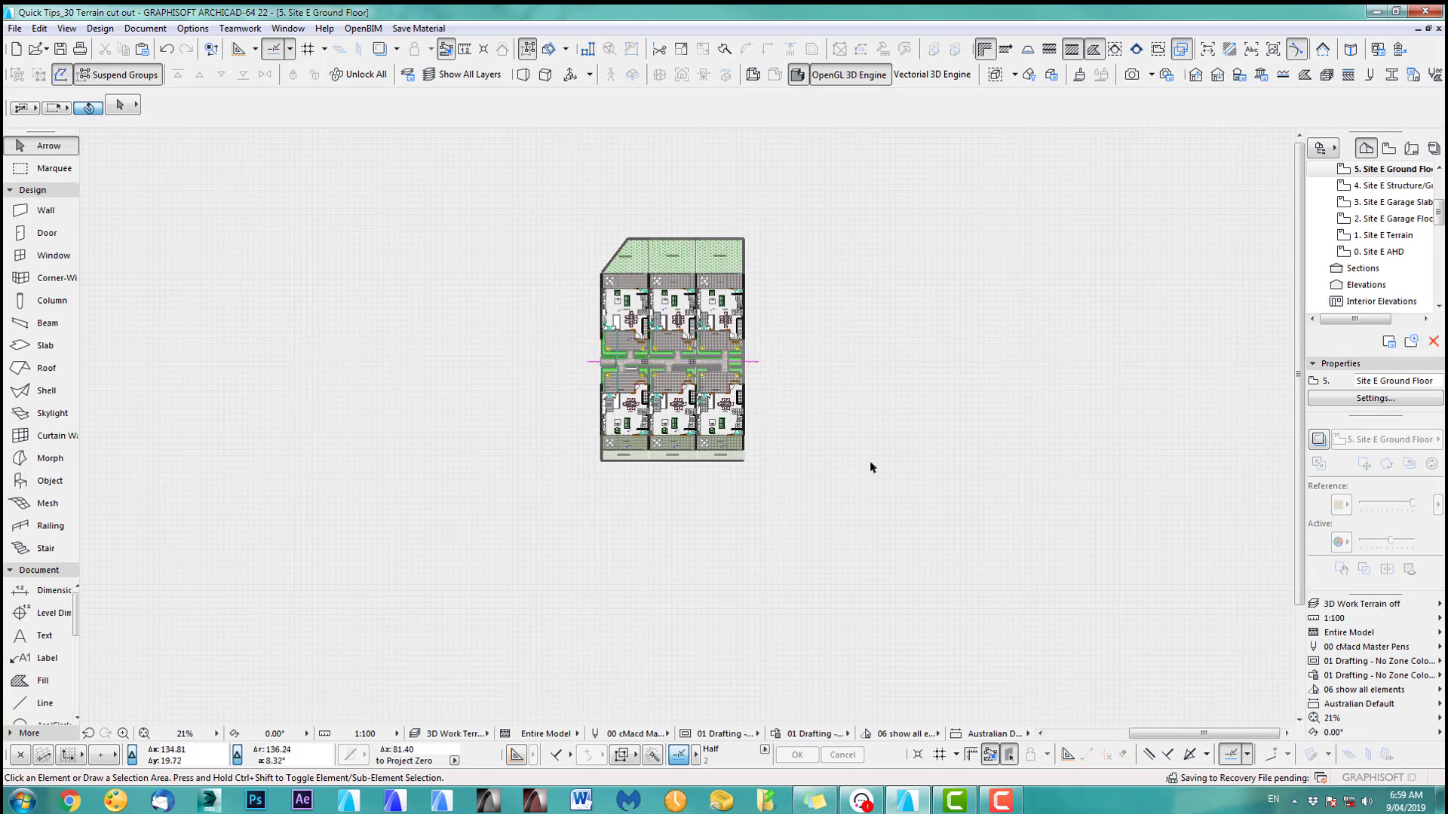
pyautogui.moveTo(783, 452); pyautogui.dragTo(867, 501, button='middle')
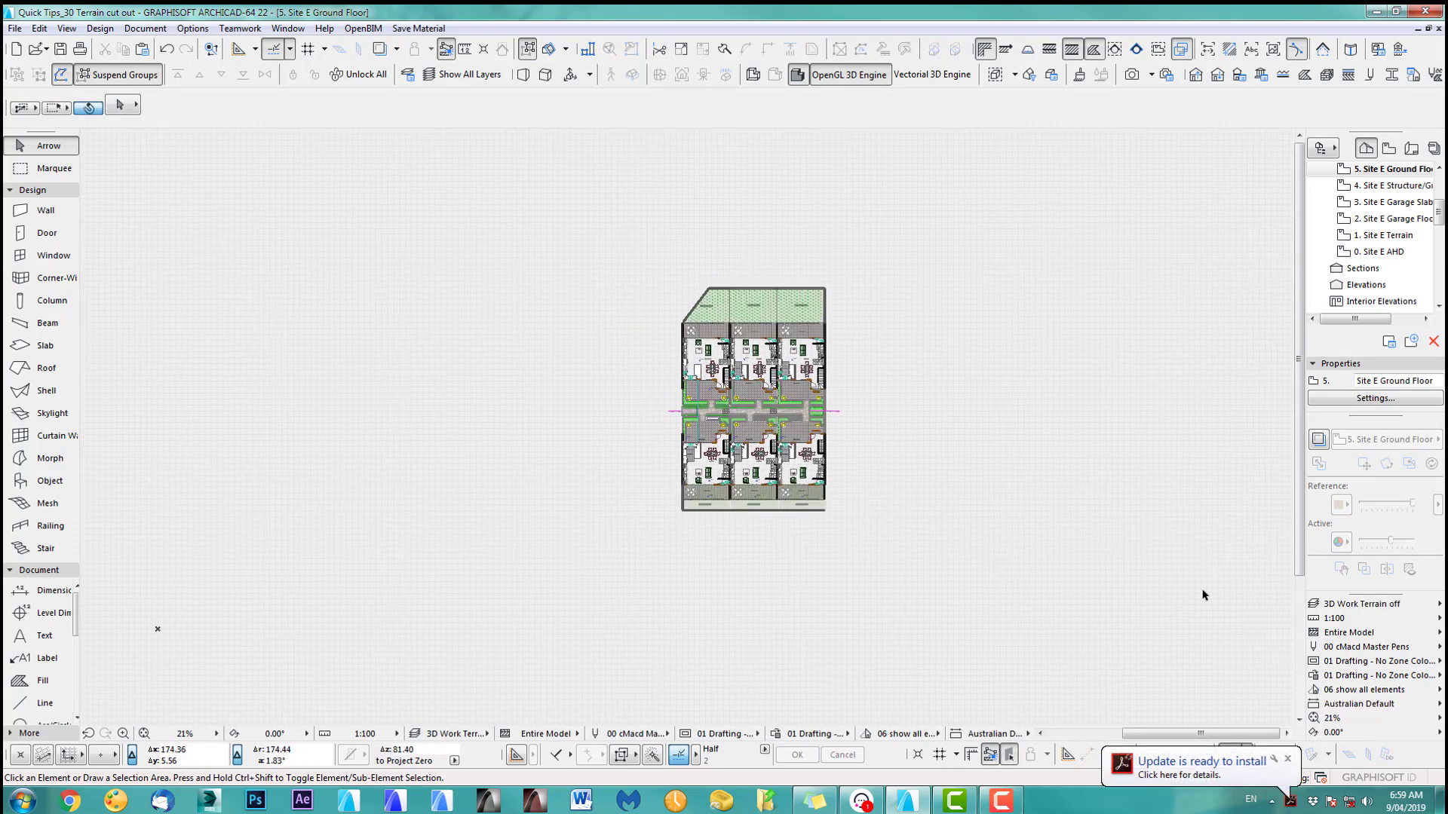
pyautogui.click(1346, 604)
pyautogui.click(1259, 600)
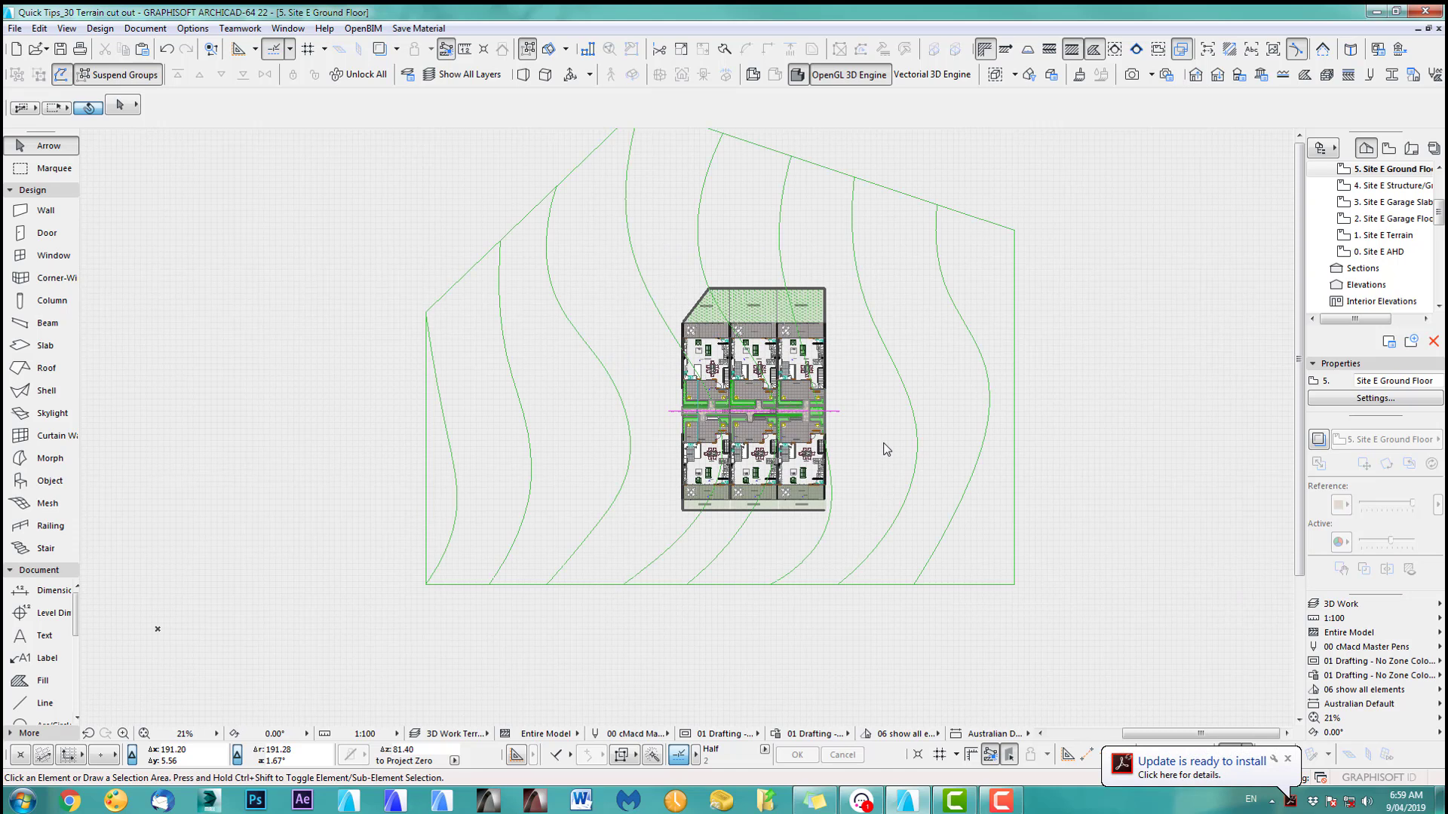
pyautogui.press('F3')
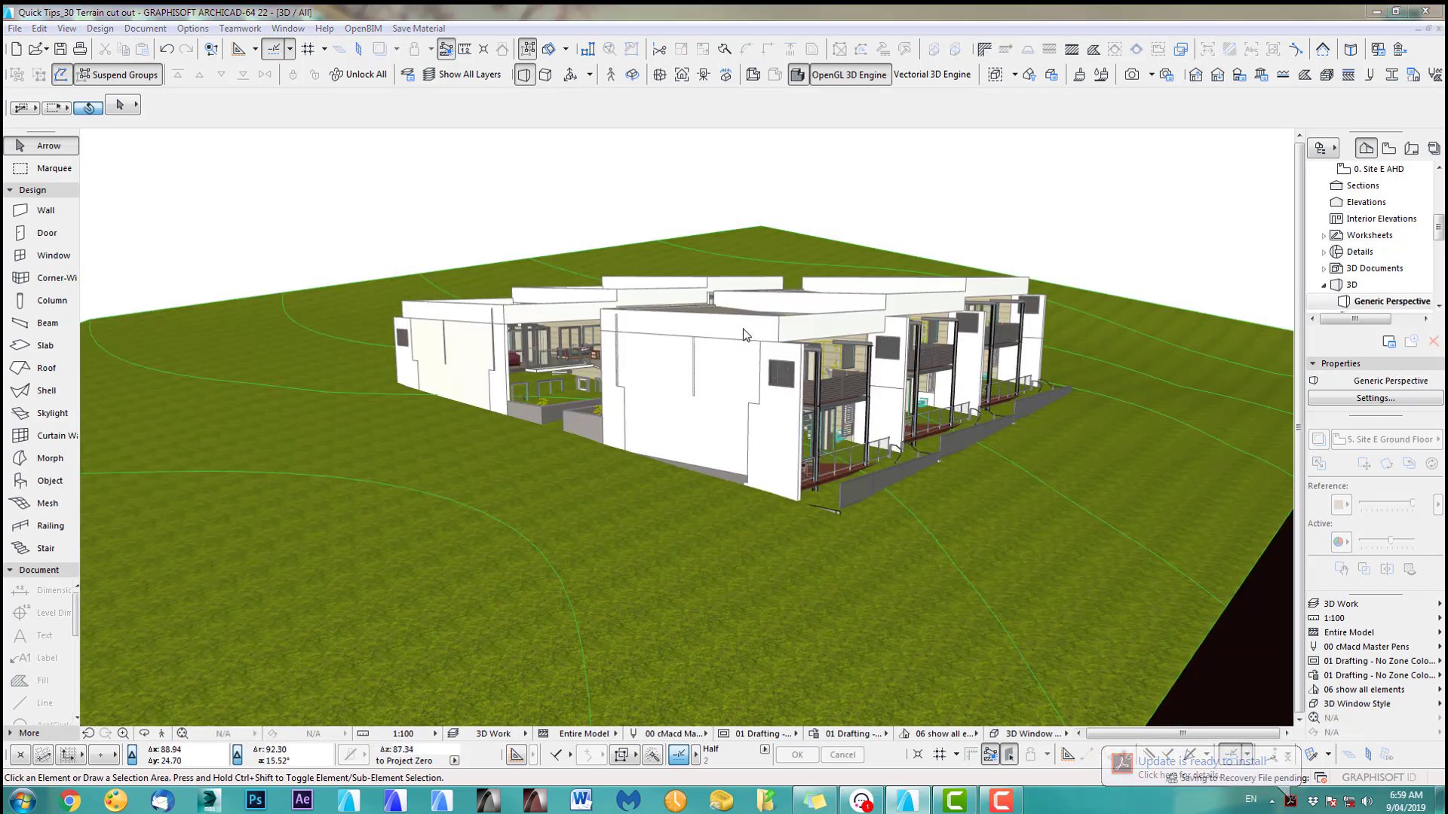
# - Turn on the visibility of the 00 Cutting Element layer in the 3D view with the terrain
pyautogui.hotkey('ctrl', 'l')
pyautogui.click(662, 240)
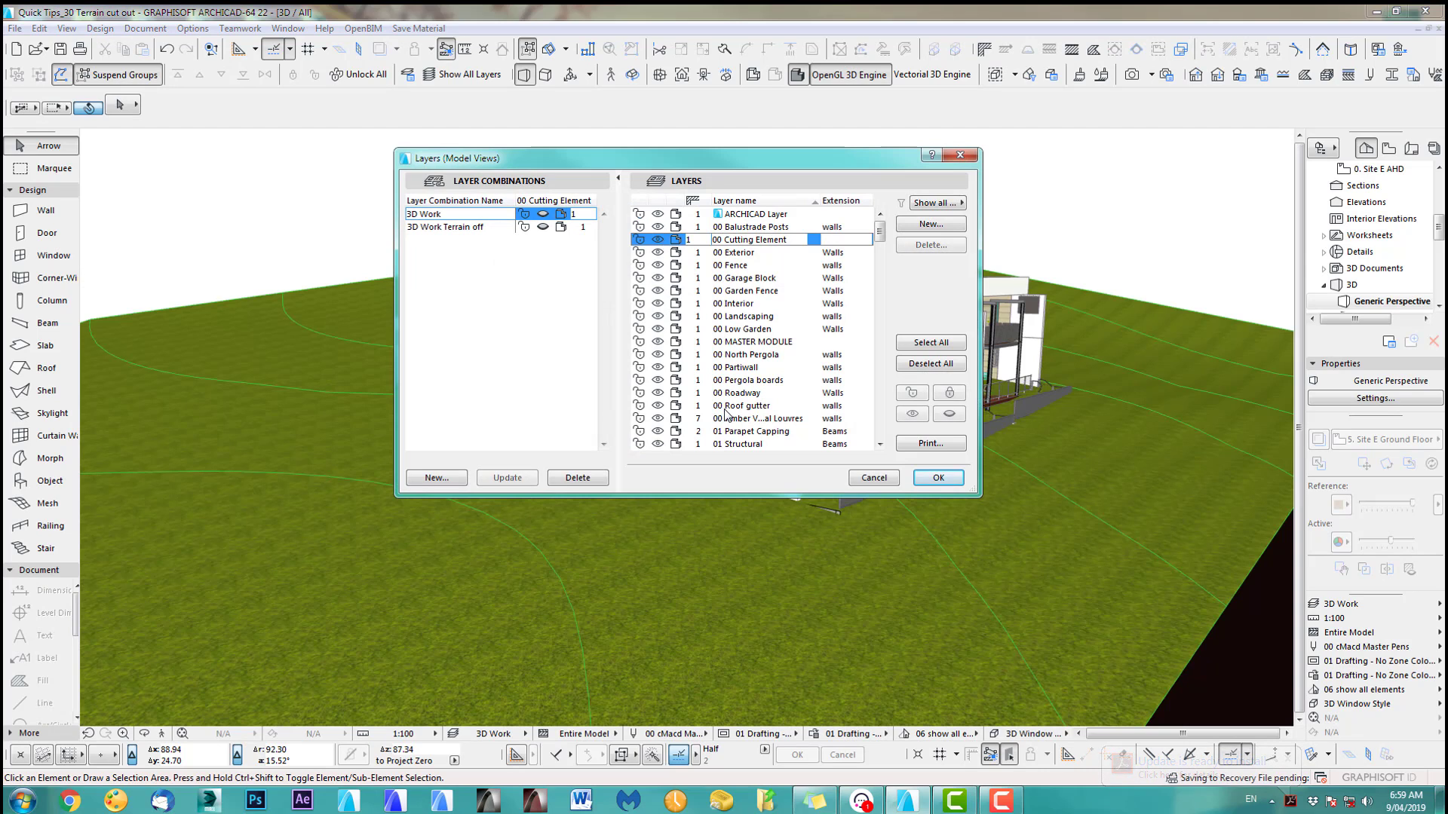
pyautogui.click(938, 477)
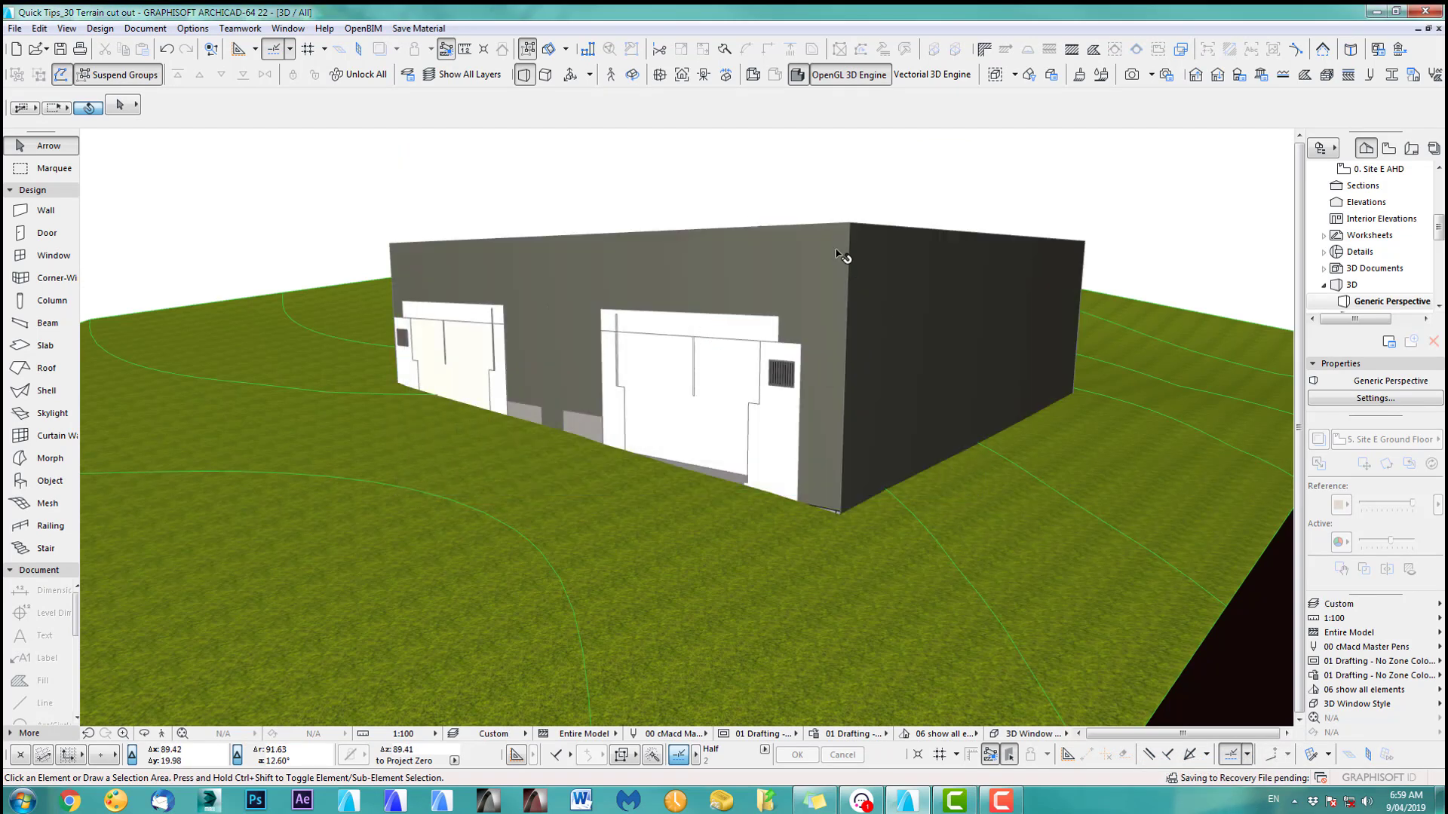
# - Show only the thick cutting slab and the terrain mesh in 3D, and deselect both
pyautogui.keyDown('shift'); pyautogui.moveTo(803, 276); pyautogui.dragTo(825, 415, button='middle'); pyautogui.keyUp('shift')
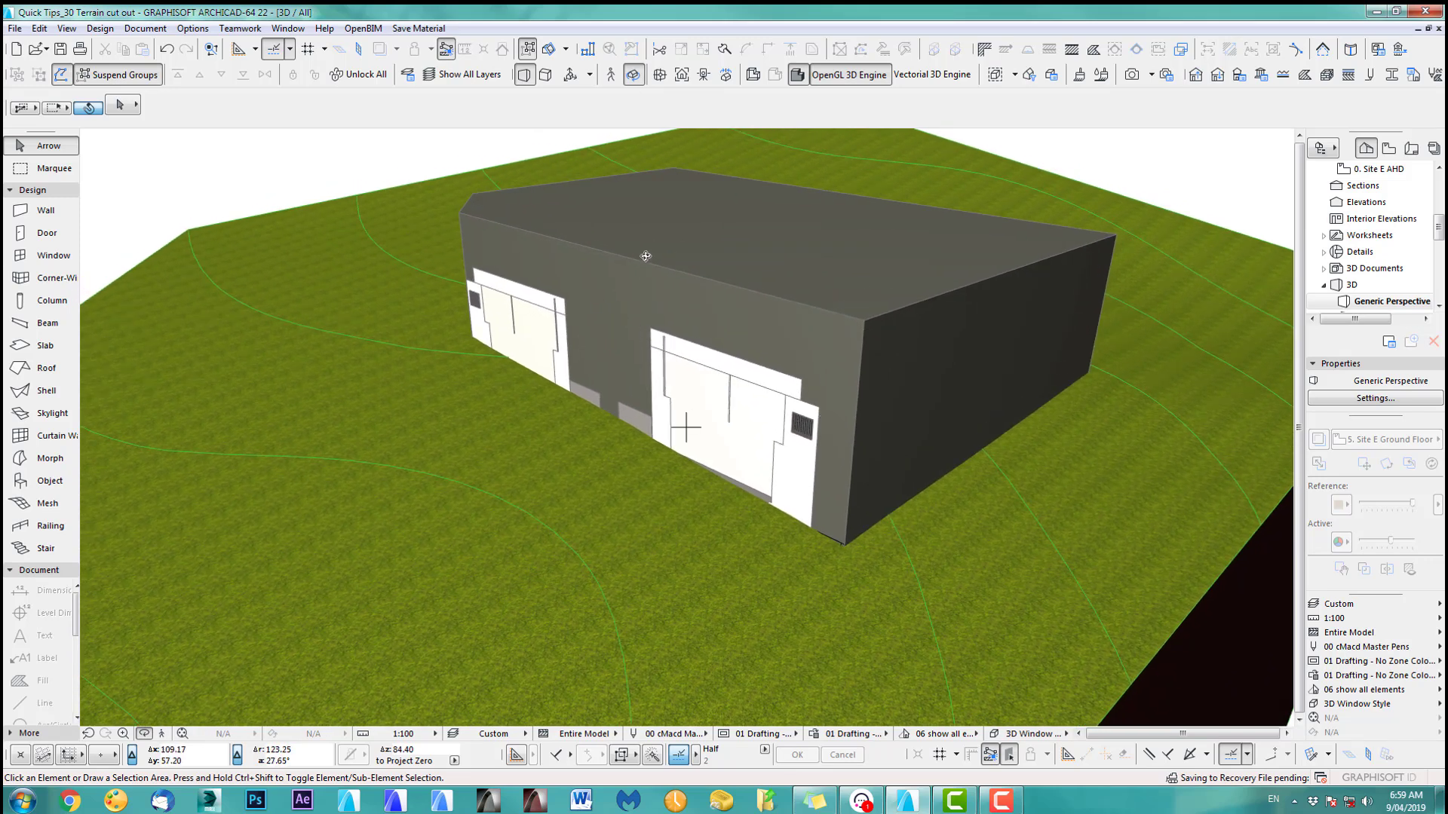
pyautogui.click(710, 286)
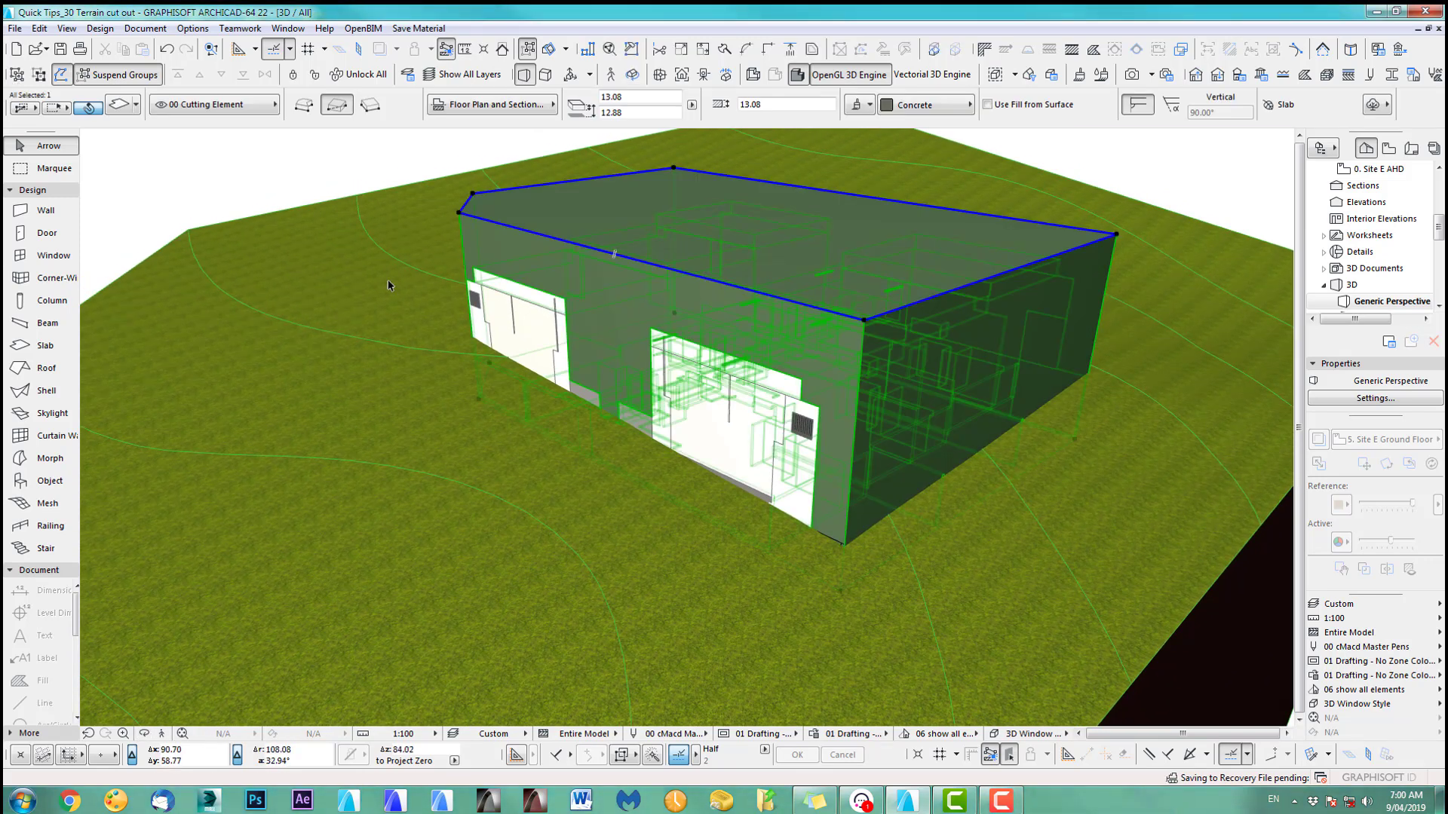
pyautogui.keyDown('shift'); pyautogui.click(355, 289); pyautogui.keyUp('shift')
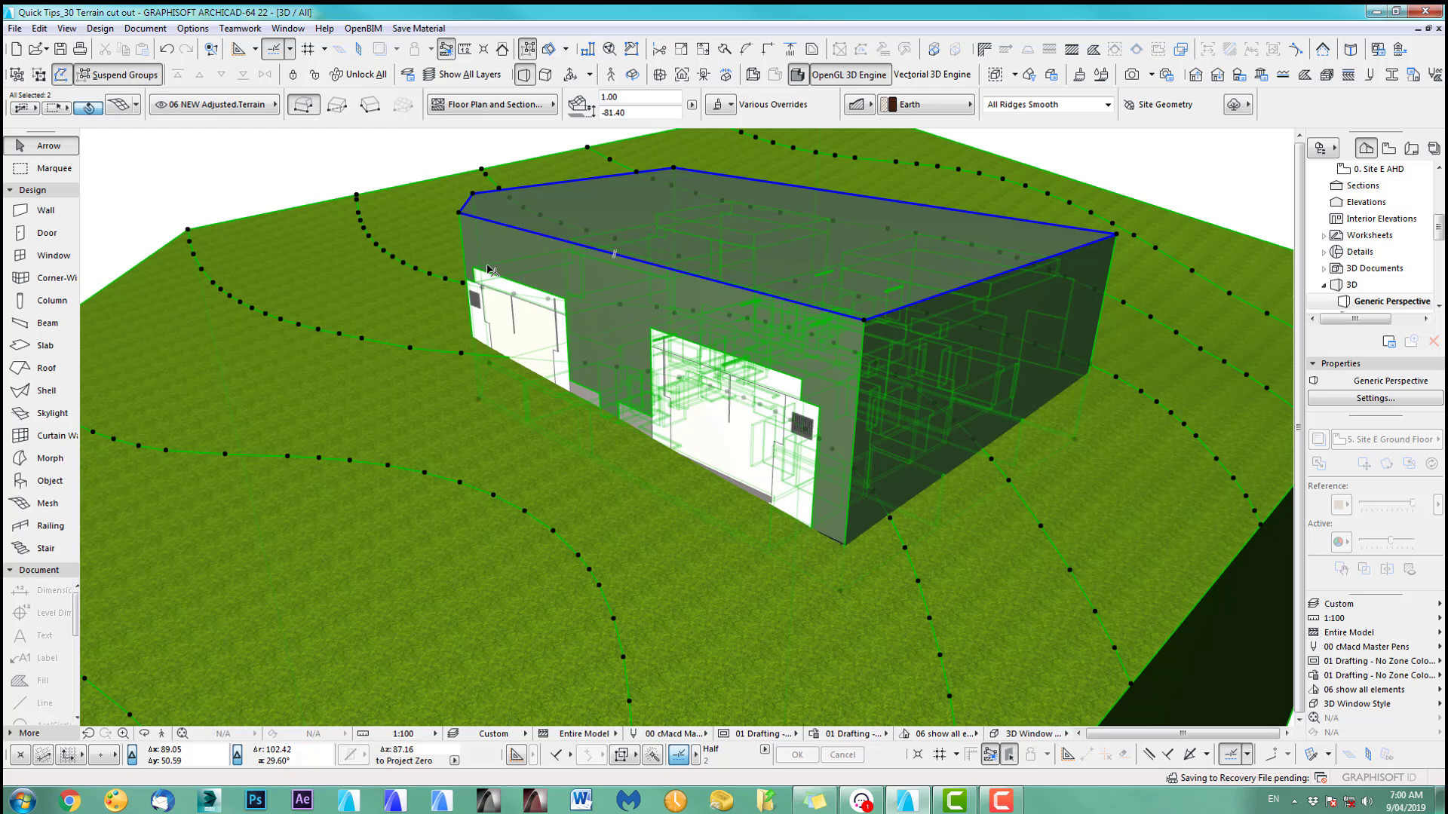
pyautogui.press('F5')
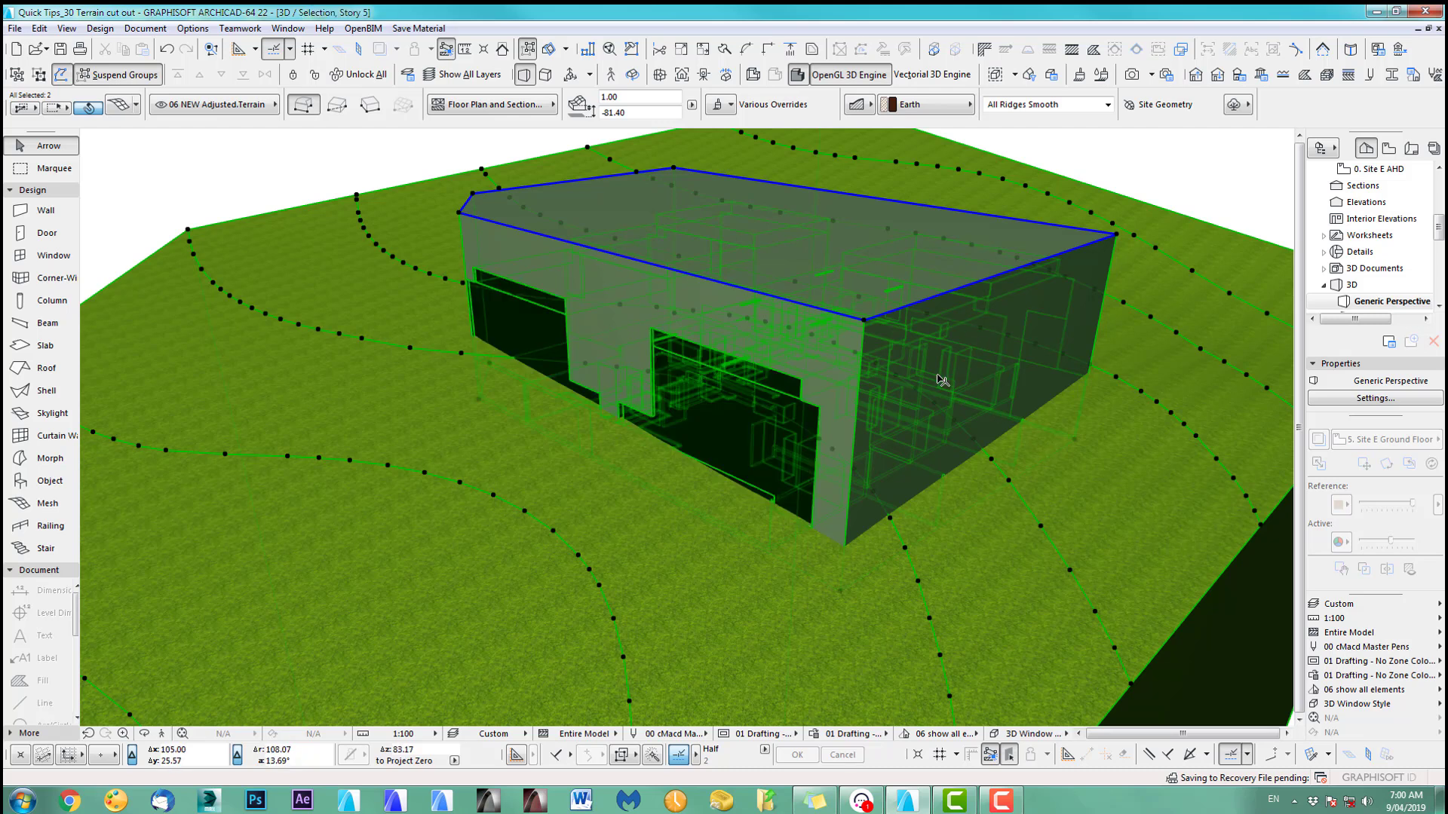
pyautogui.scroll(-5, 940, 379)
pyautogui.moveTo(955, 426); pyautogui.dragTo(745, 230)
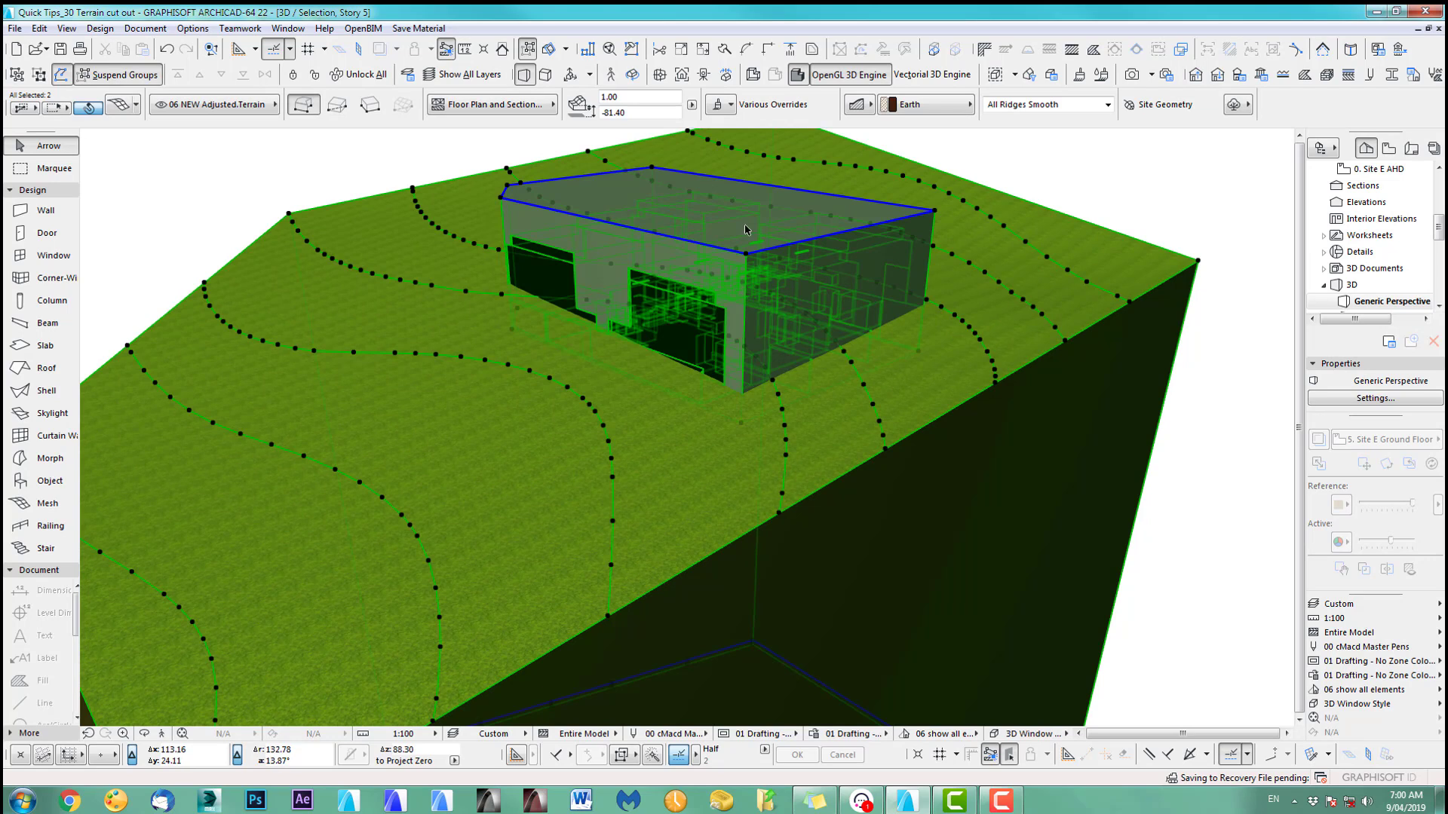
pyautogui.click(1204, 350)
# - Set the intersection group number of the 00 Cutting Element layer to 2
pyautogui.scroll(1, 650, 328)
pyautogui.moveTo(650, 330); pyautogui.dragTo(754, 349, button='middle')
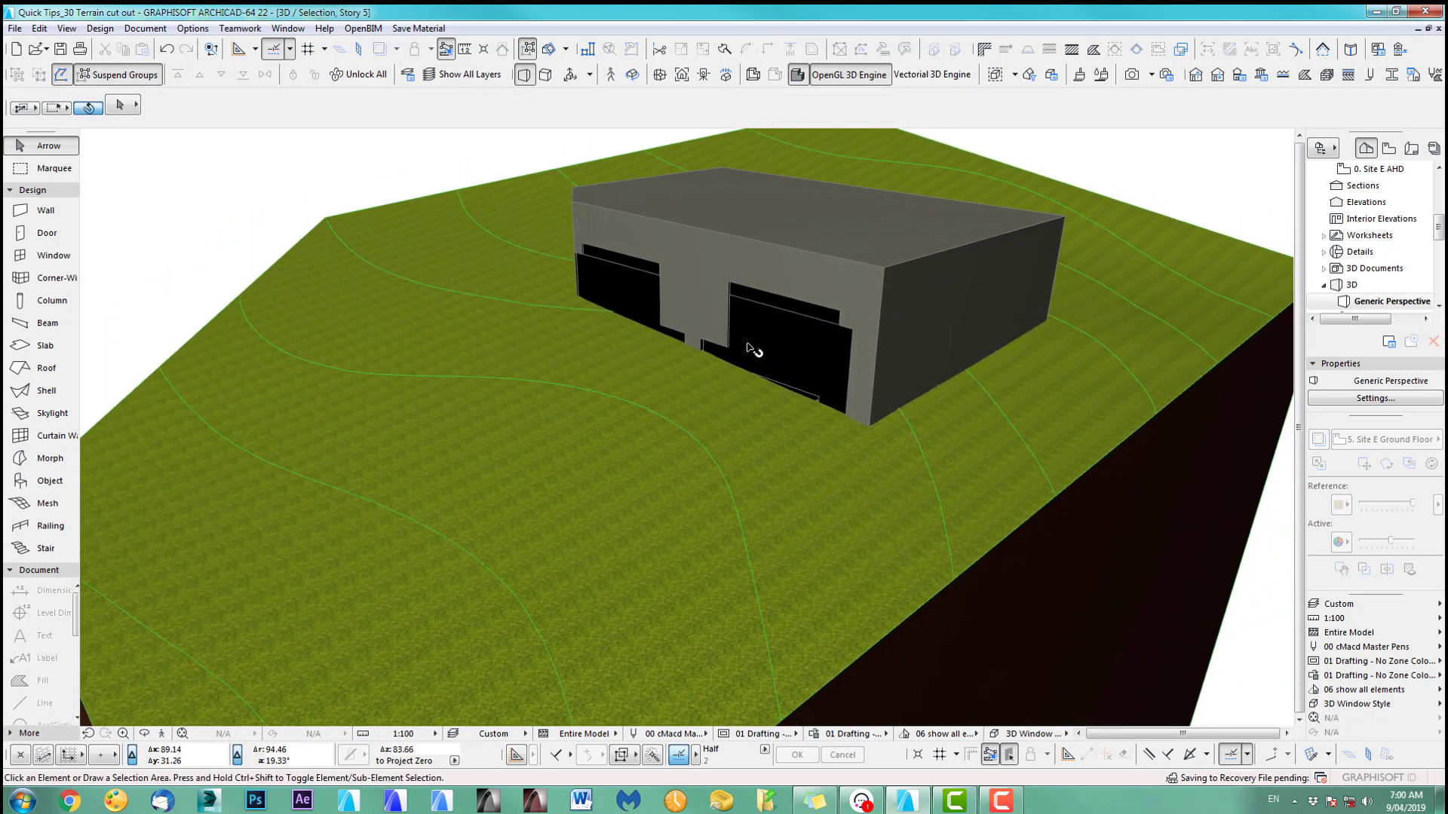
pyautogui.scroll(2, 852, 298)
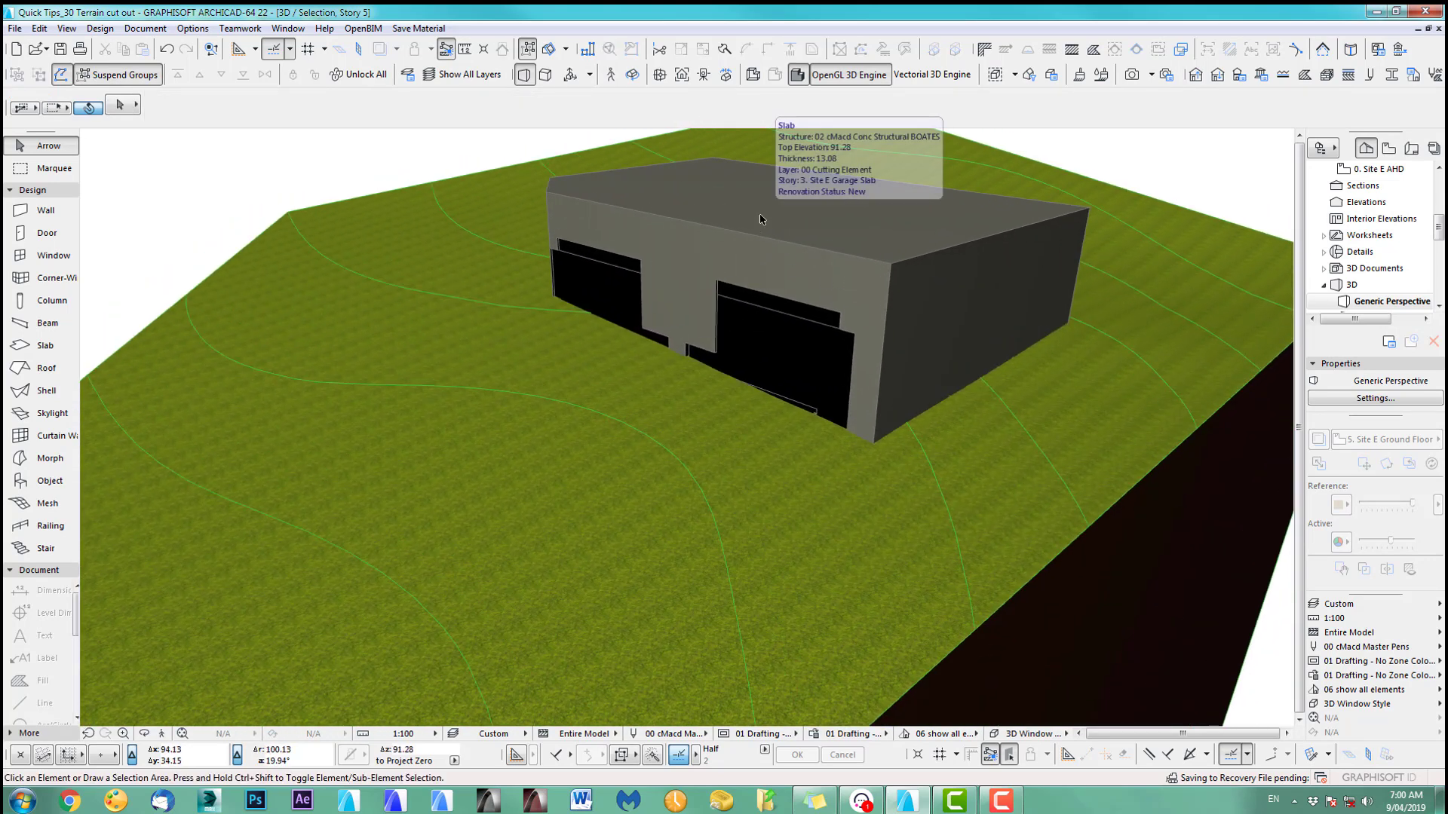
pyautogui.hotkey('ctrl', 'l')
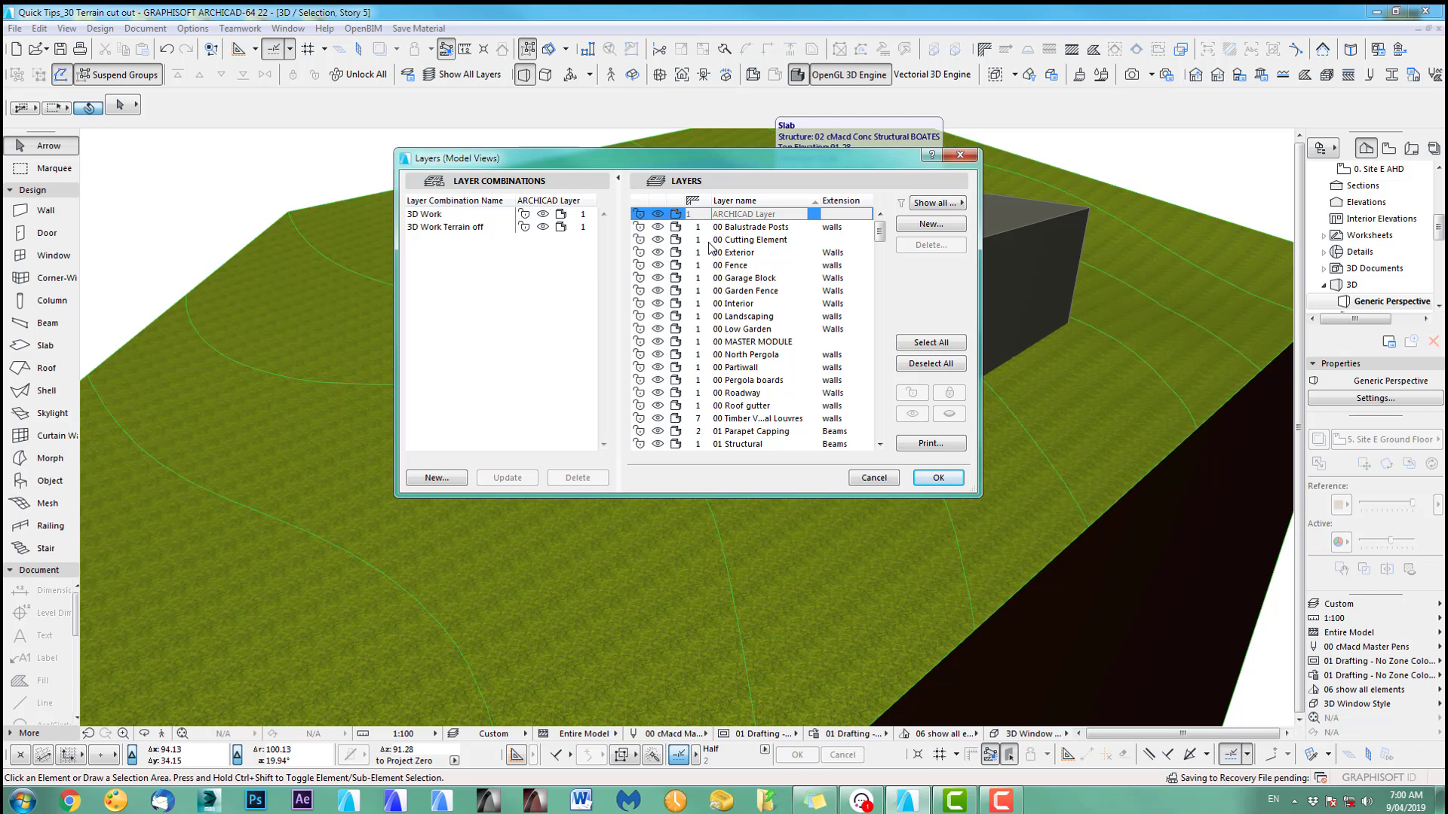
pyautogui.click(694, 239)
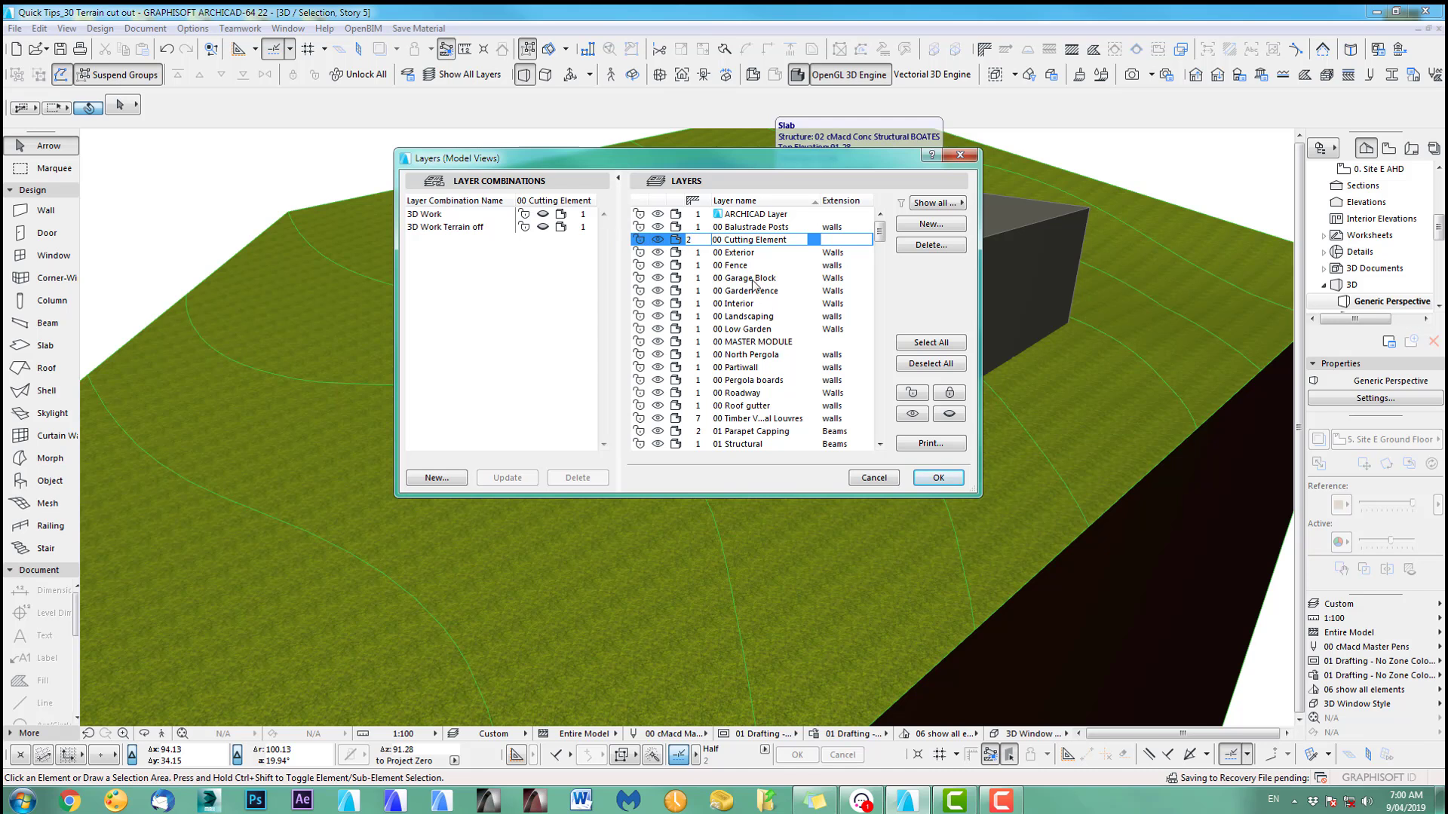
pyautogui.click(703, 250)
pyautogui.click(940, 484)
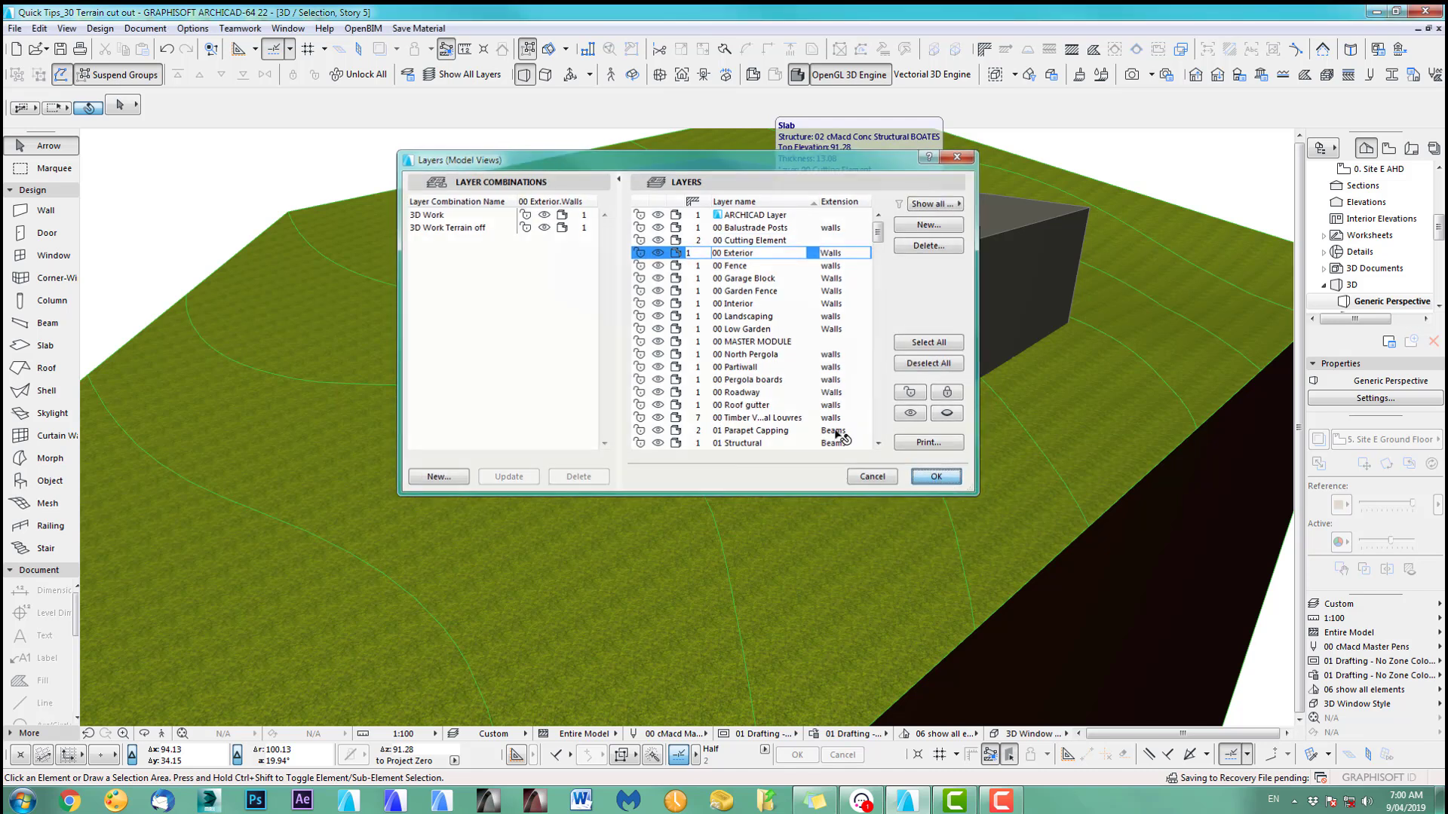
# - Start Solid Element Operations with the terrain mesh as the target and the thick cutting slab as the operator
pyautogui.moveTo(774, 296); pyautogui.dragTo(746, 346, button='middle')
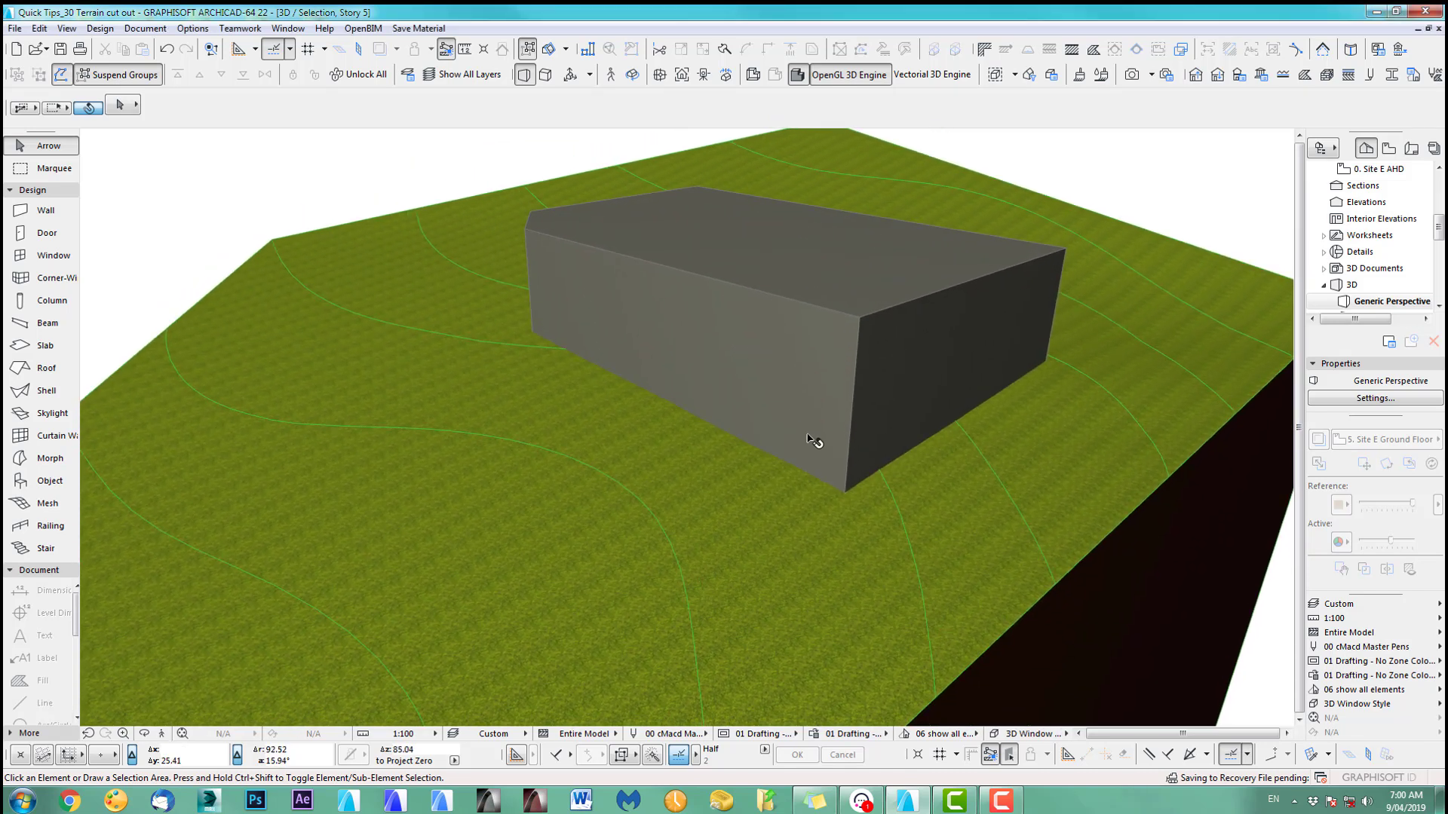
pyautogui.scroll(-1, 801, 420)
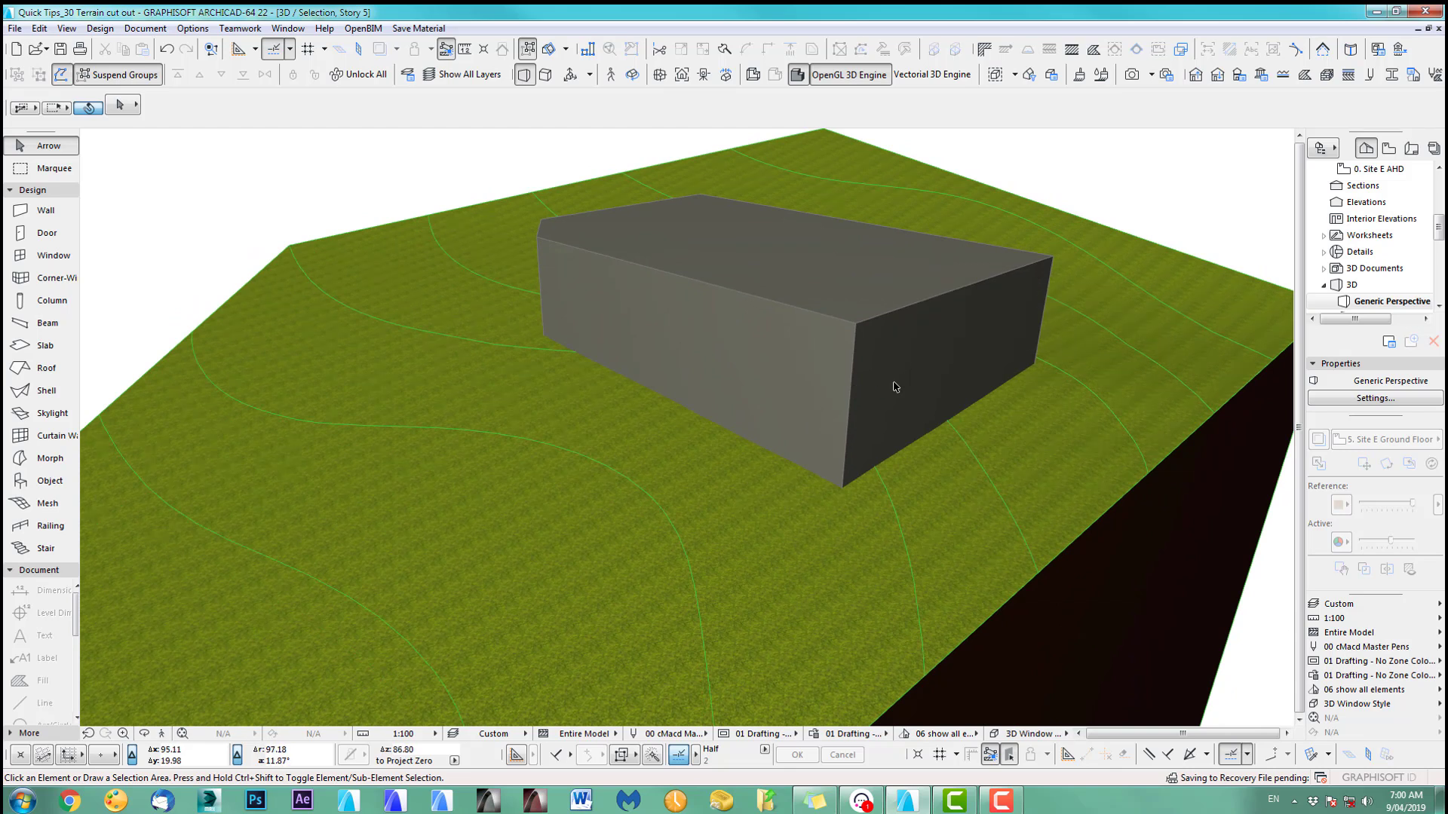
pyautogui.moveTo(879, 365); pyautogui.dragTo(873, 366, button='middle')
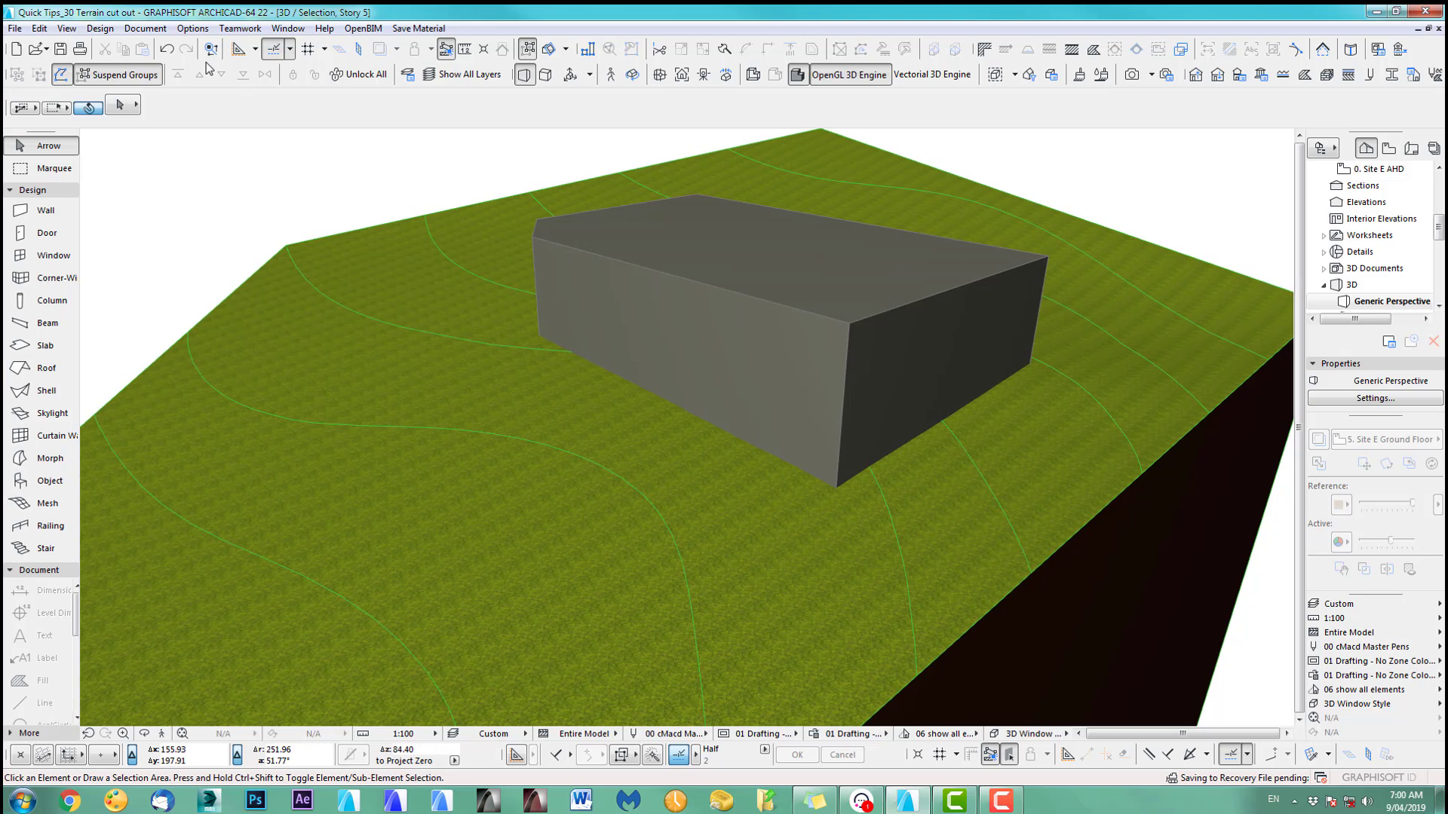
pyautogui.click(100, 28)
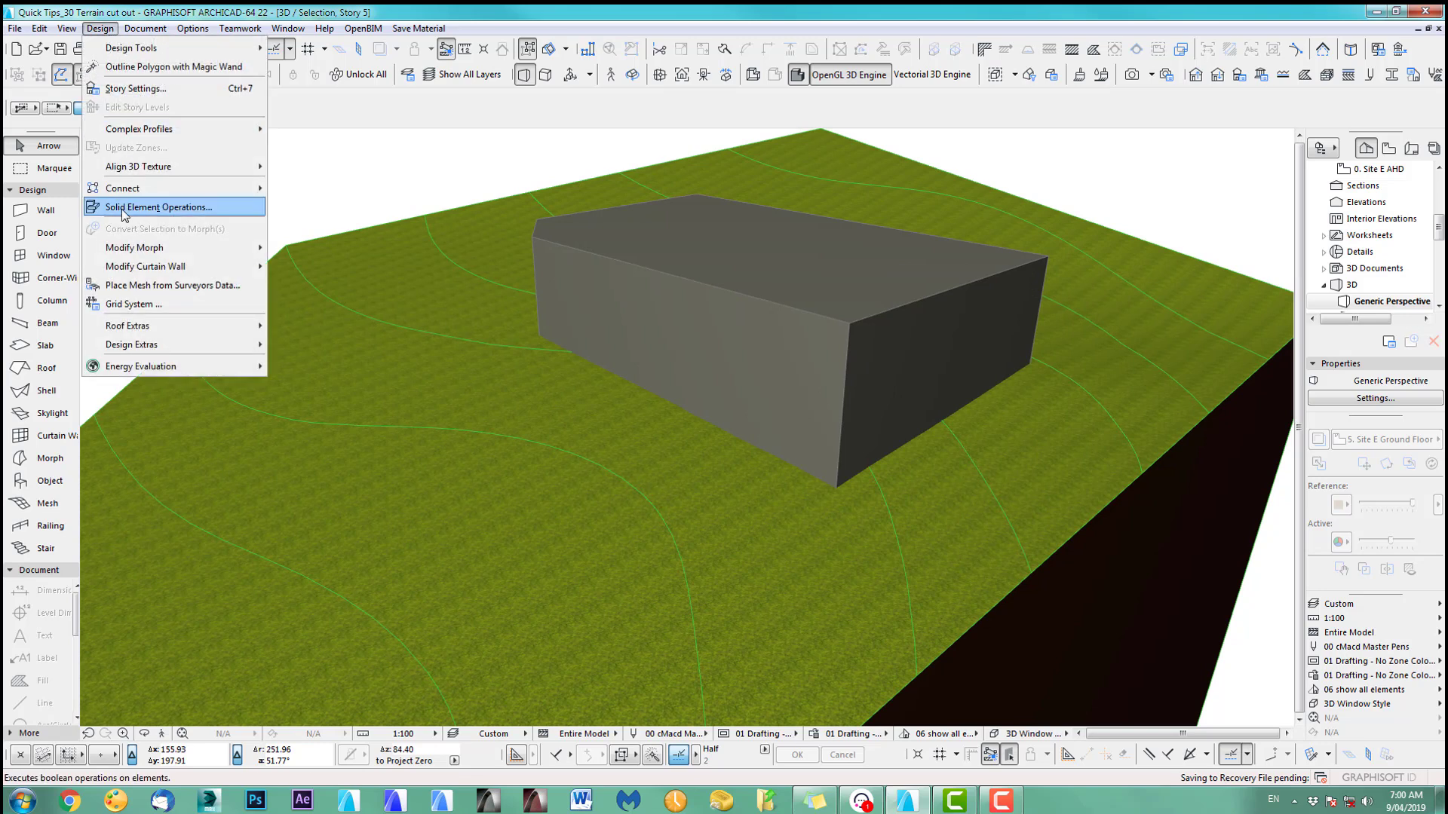
pyautogui.click(158, 207)
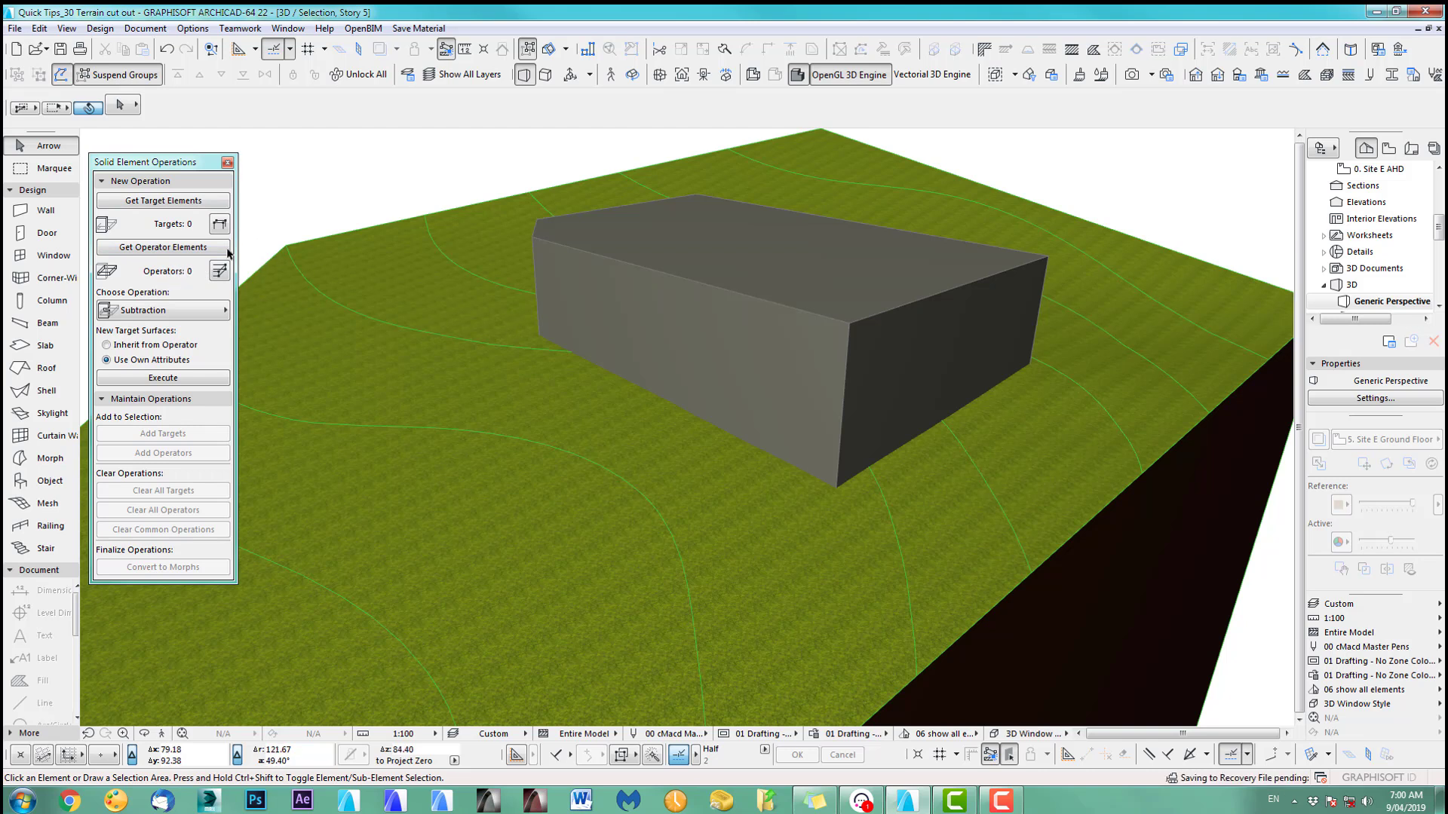
pyautogui.click(400, 299)
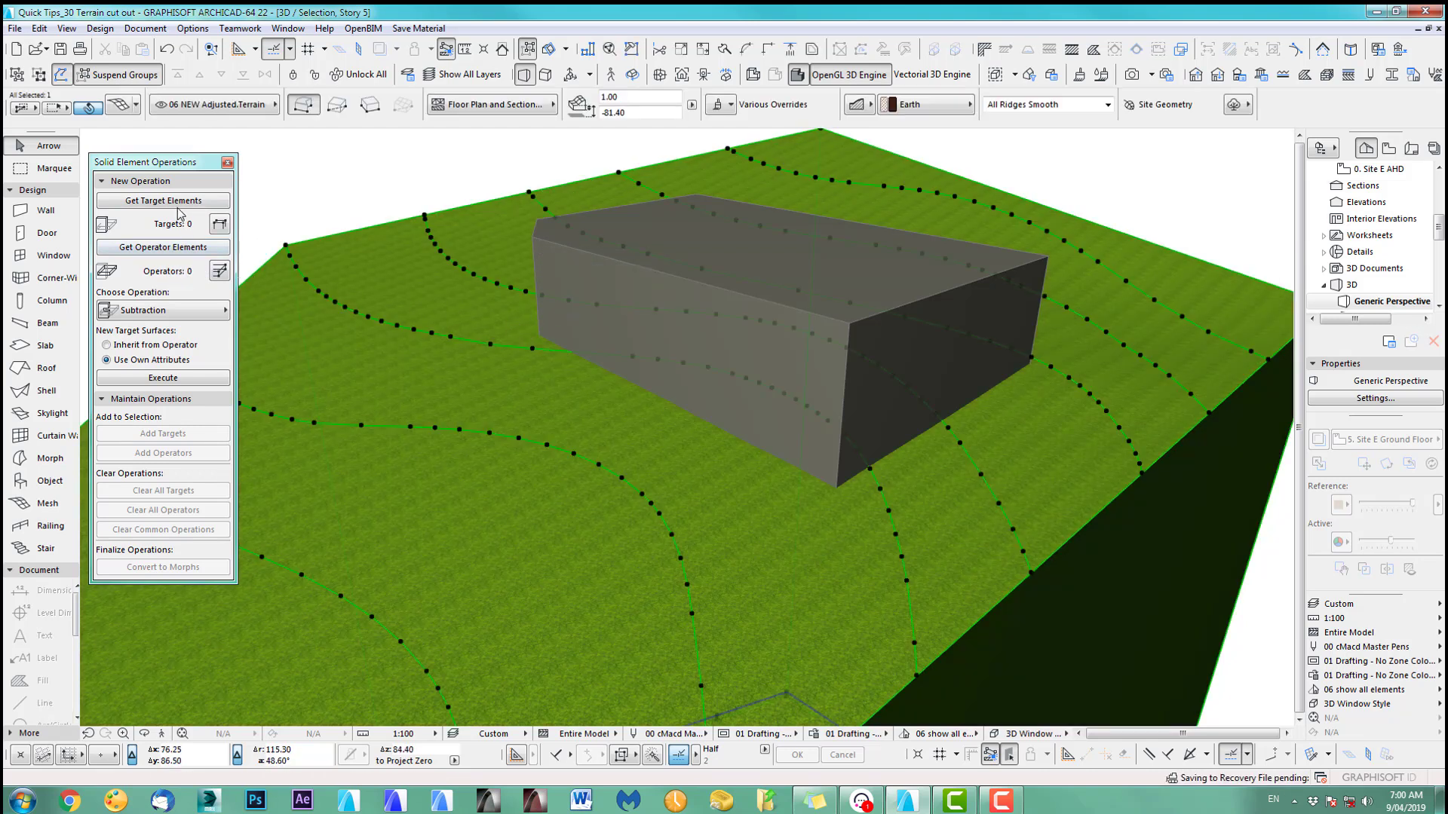
pyautogui.click(846, 326)
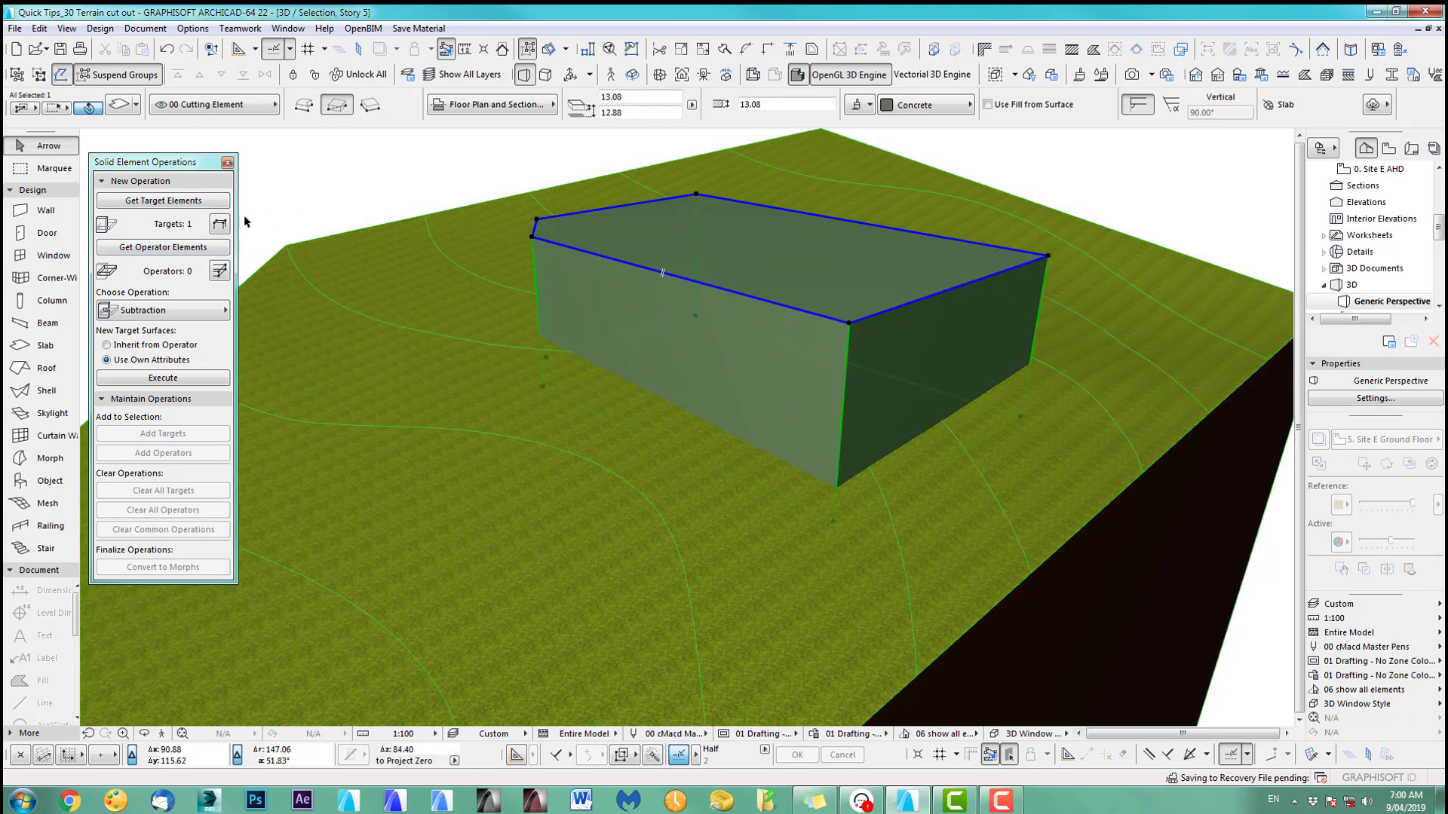
pyautogui.click(184, 251)
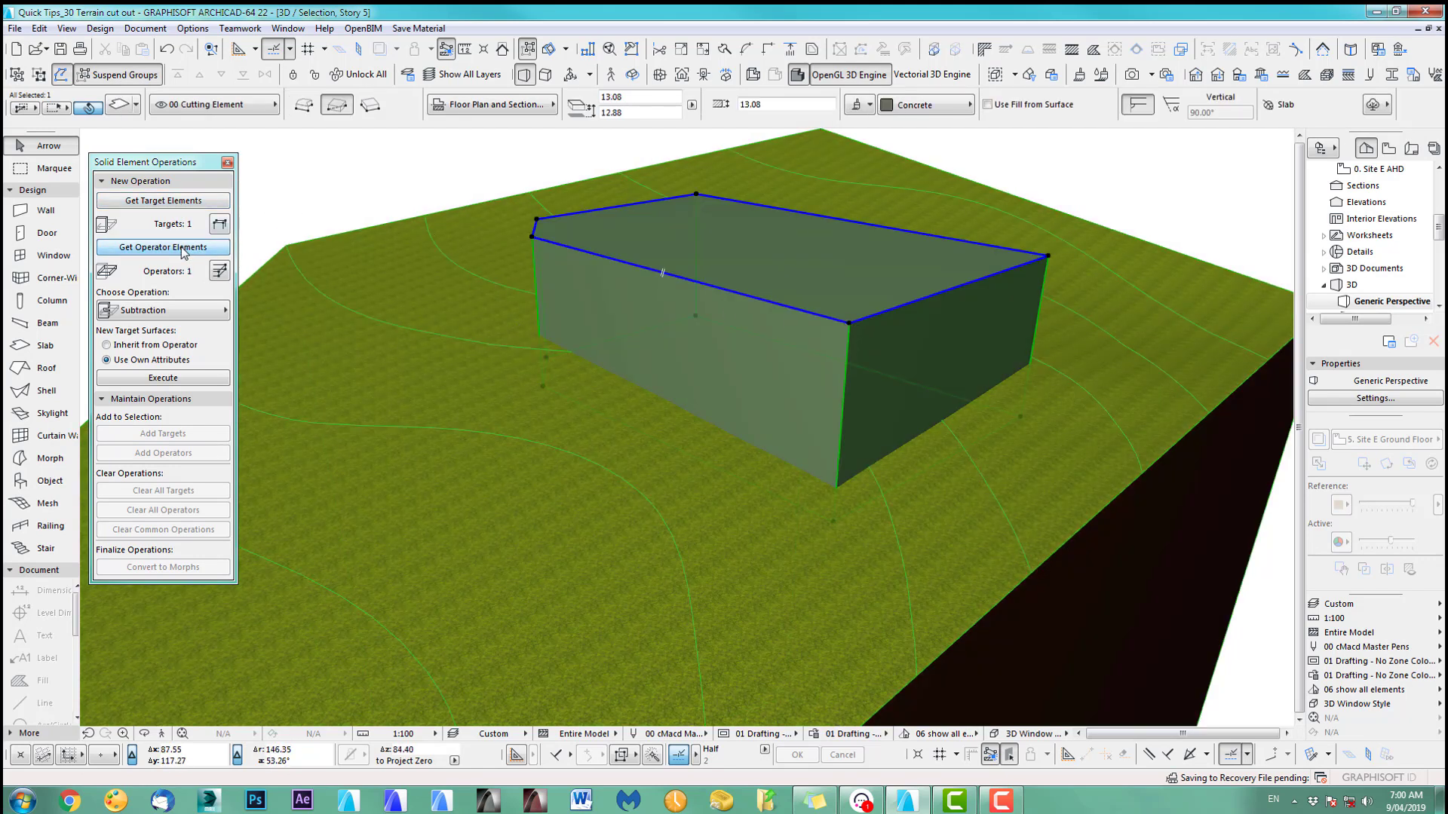
# - Execute a subtraction with downward extrusion of the cutting slab from the terrain, and clear the selection
pyautogui.click(170, 311)
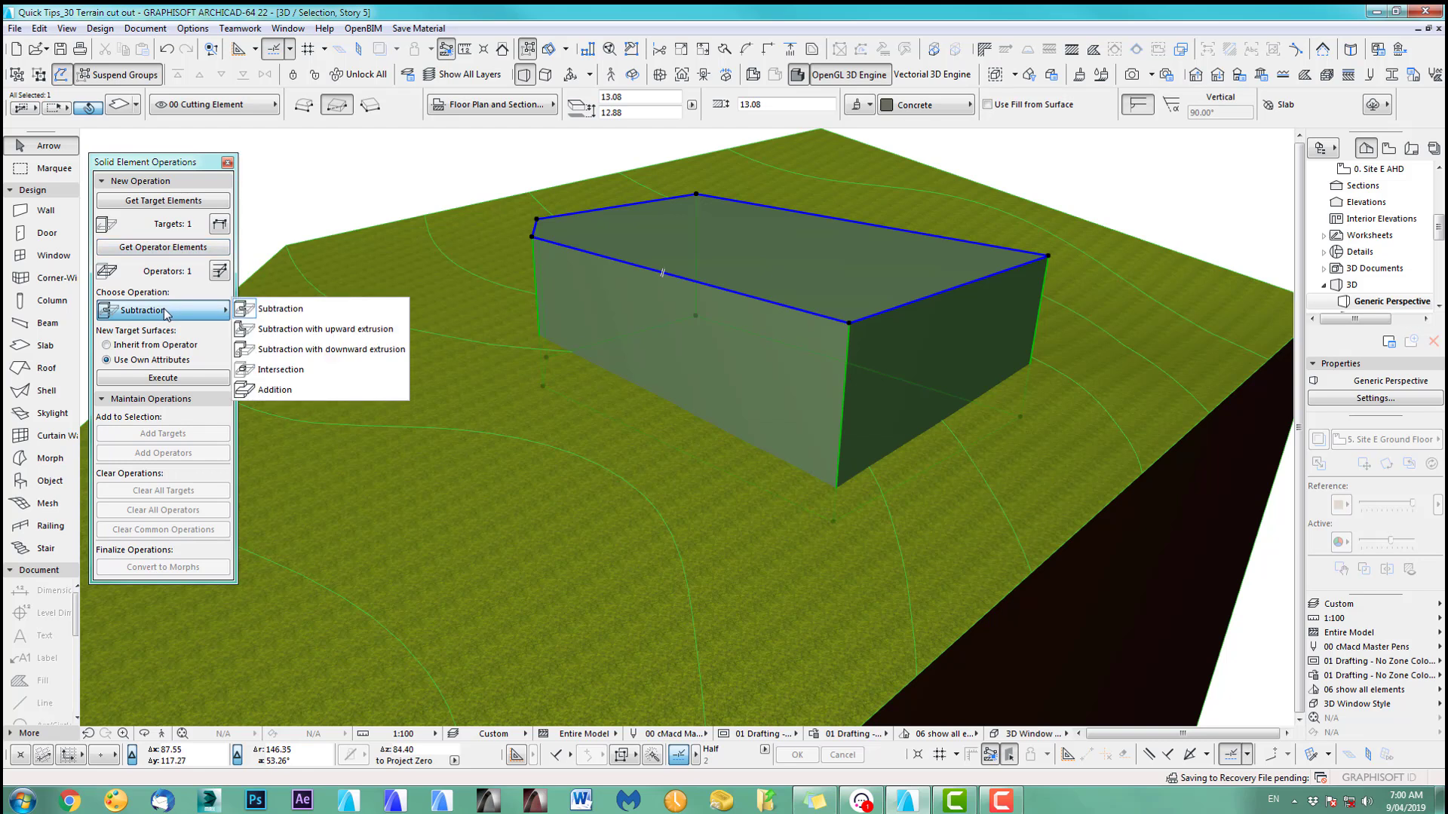
pyautogui.click(324, 350)
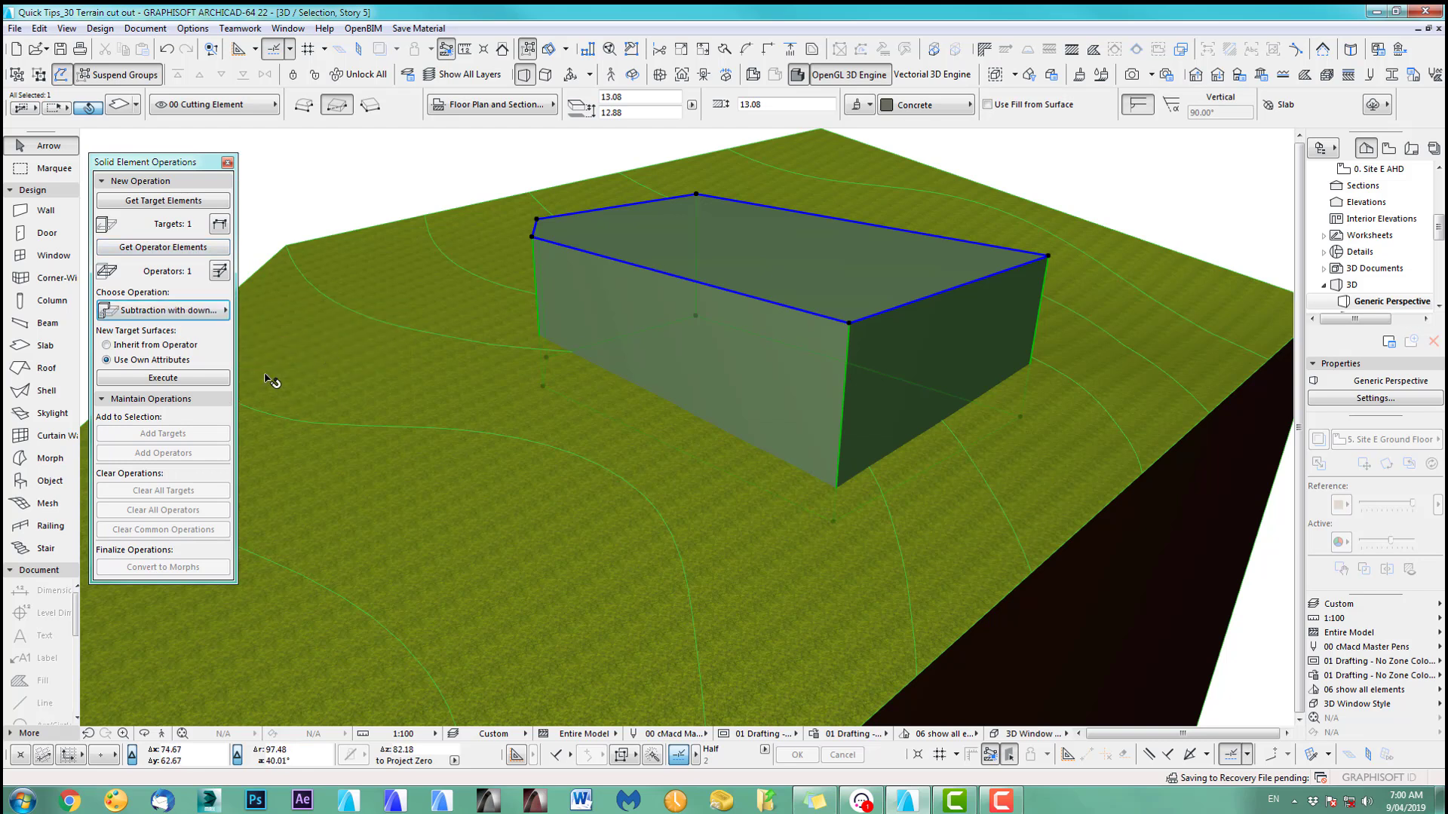
pyautogui.click(182, 379)
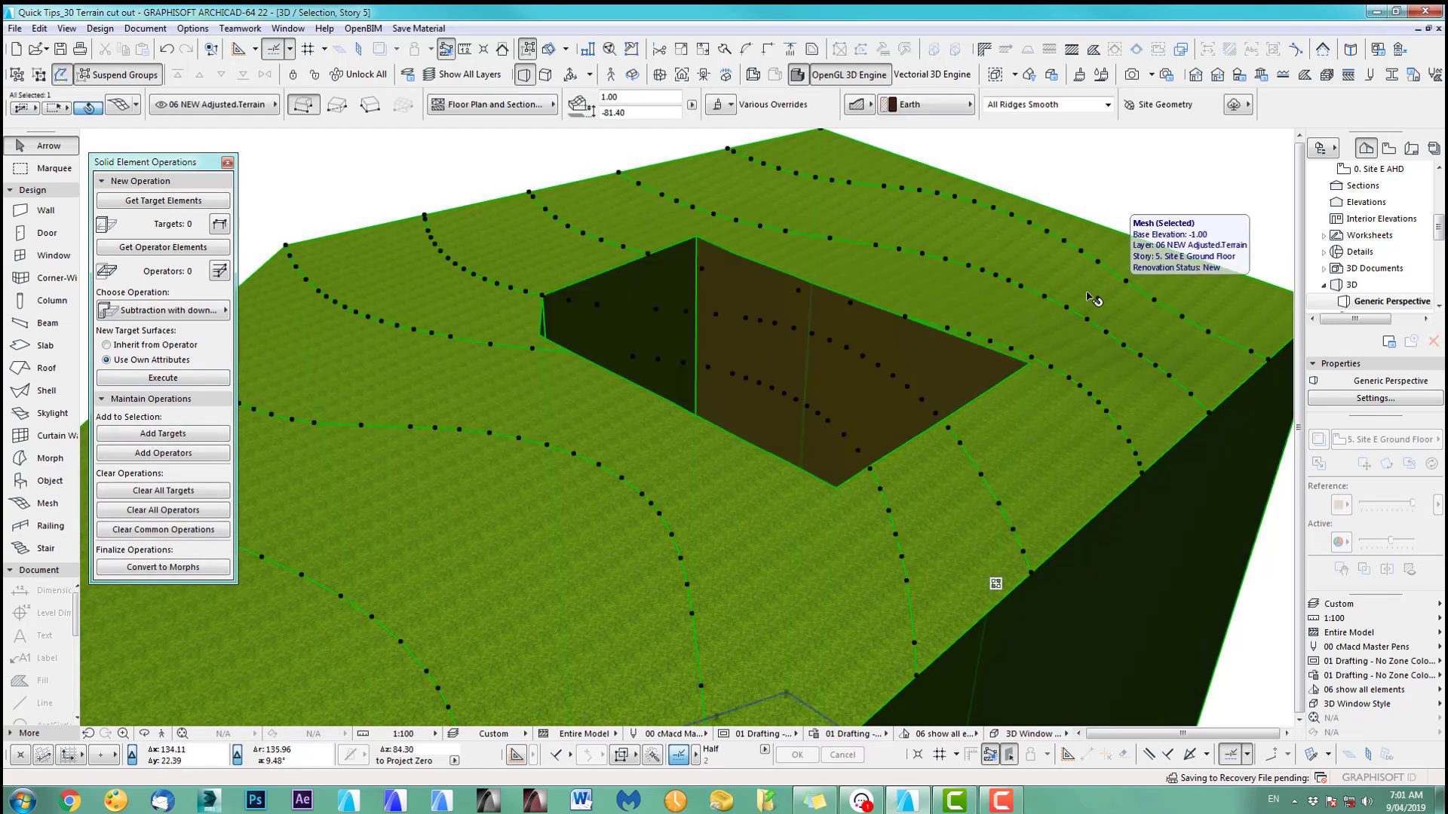
pyautogui.click(1162, 202)
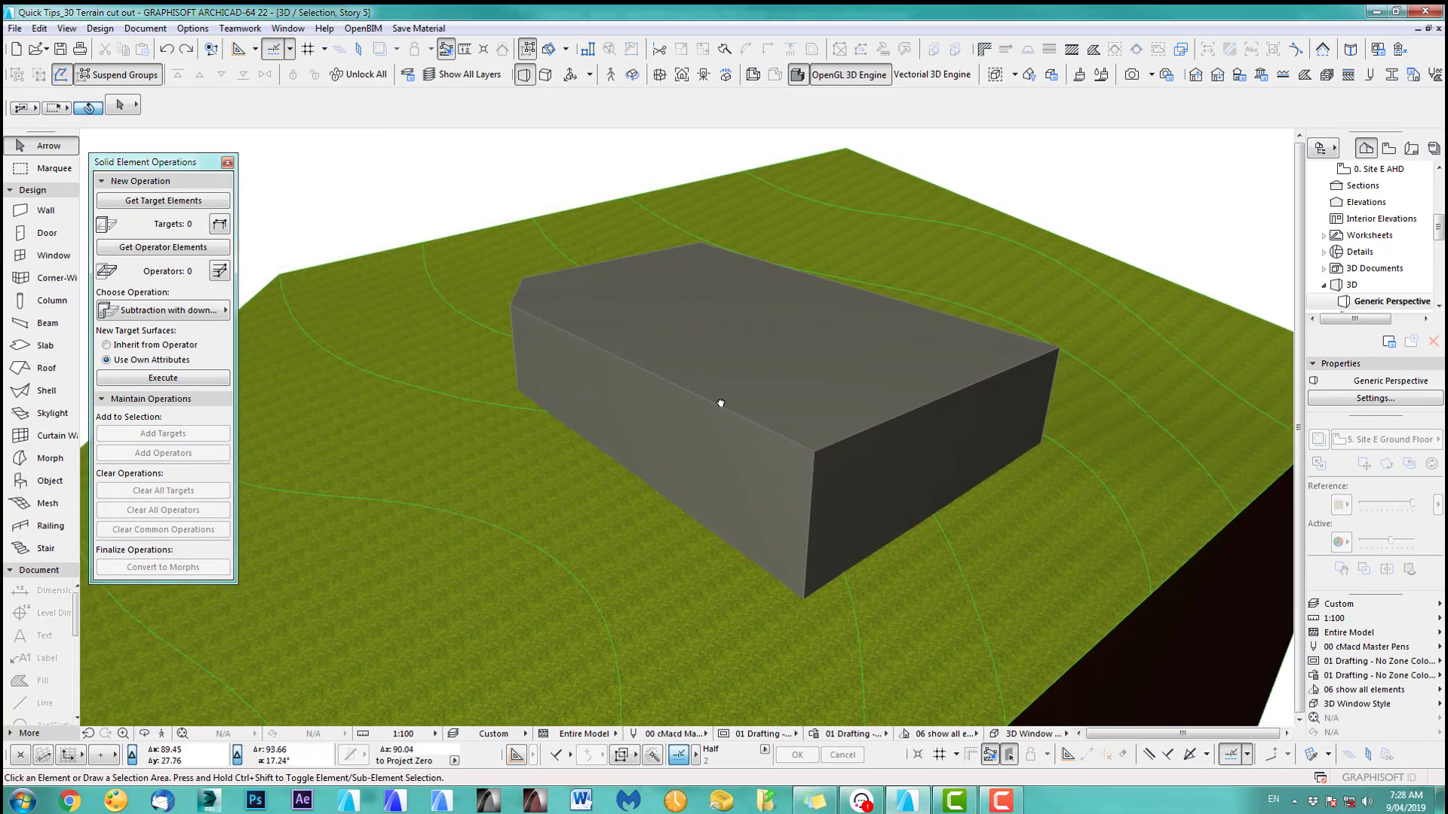
# - Set the cutting slab as the operator and select the terrain mesh as the target for a new solid operation
pyautogui.moveTo(721, 404); pyautogui.dragTo(727, 404, button='middle')
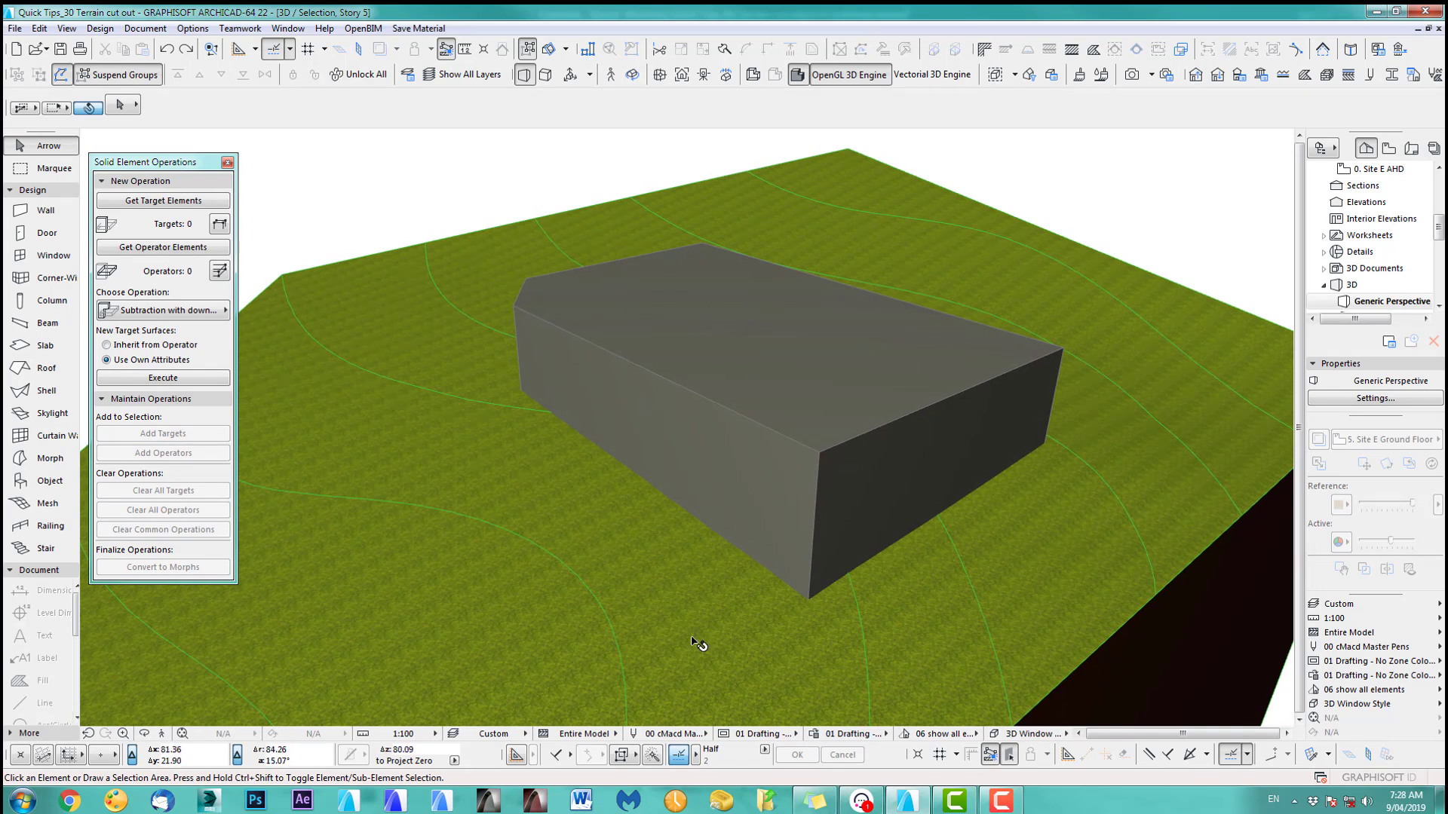
pyautogui.click(168, 312)
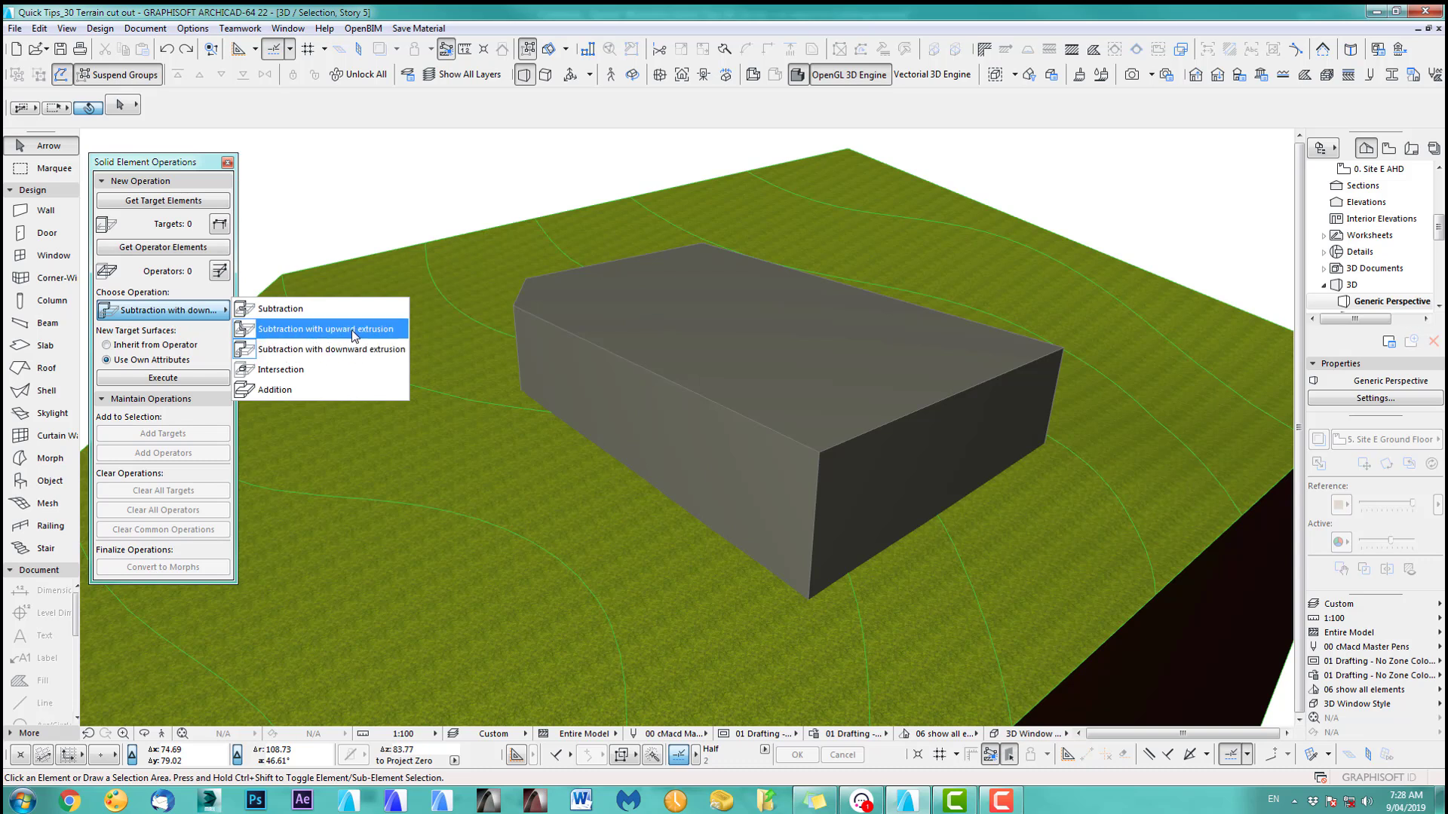
pyautogui.click(322, 229)
pyautogui.click(558, 329)
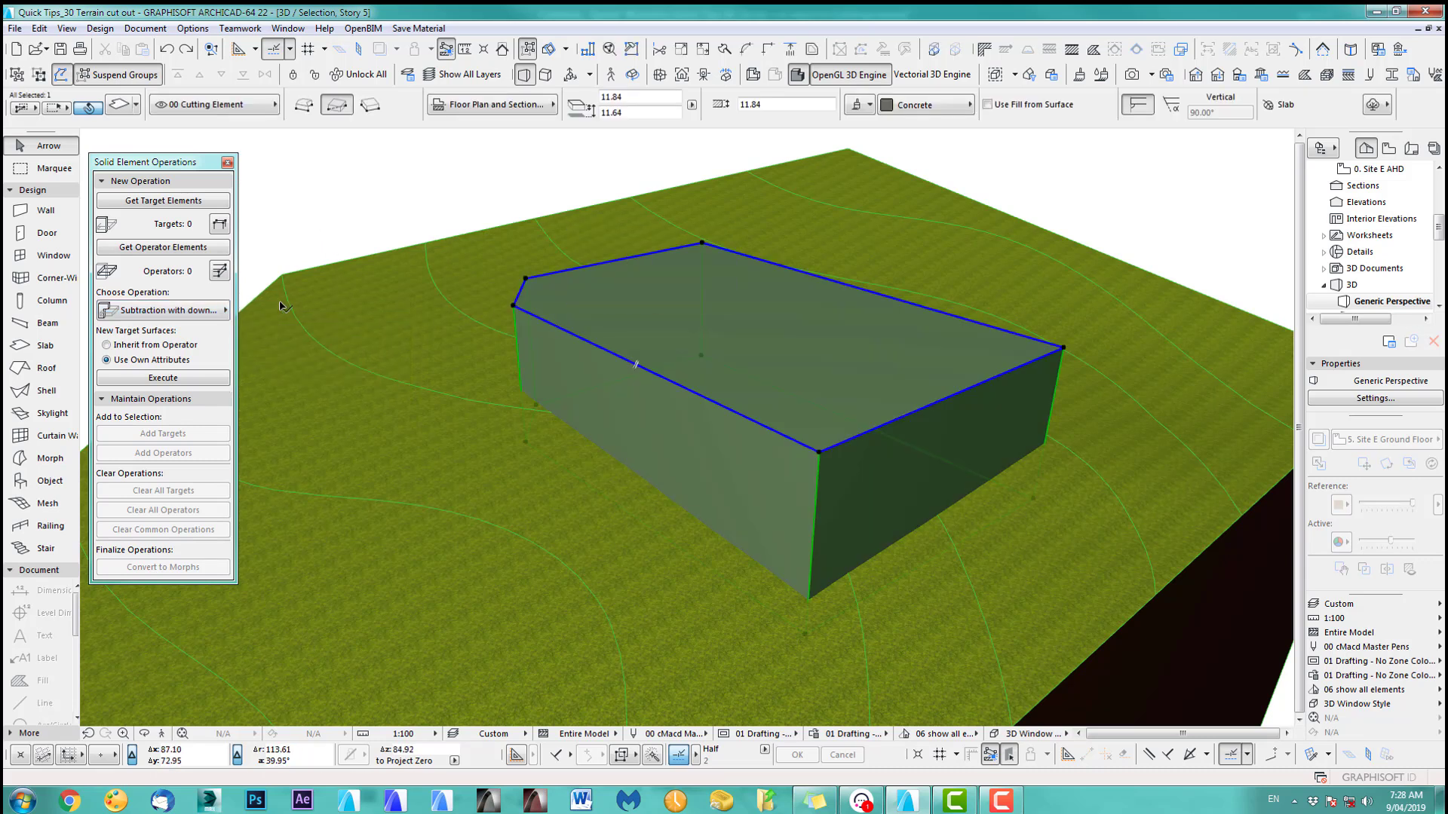
pyautogui.click(329, 229)
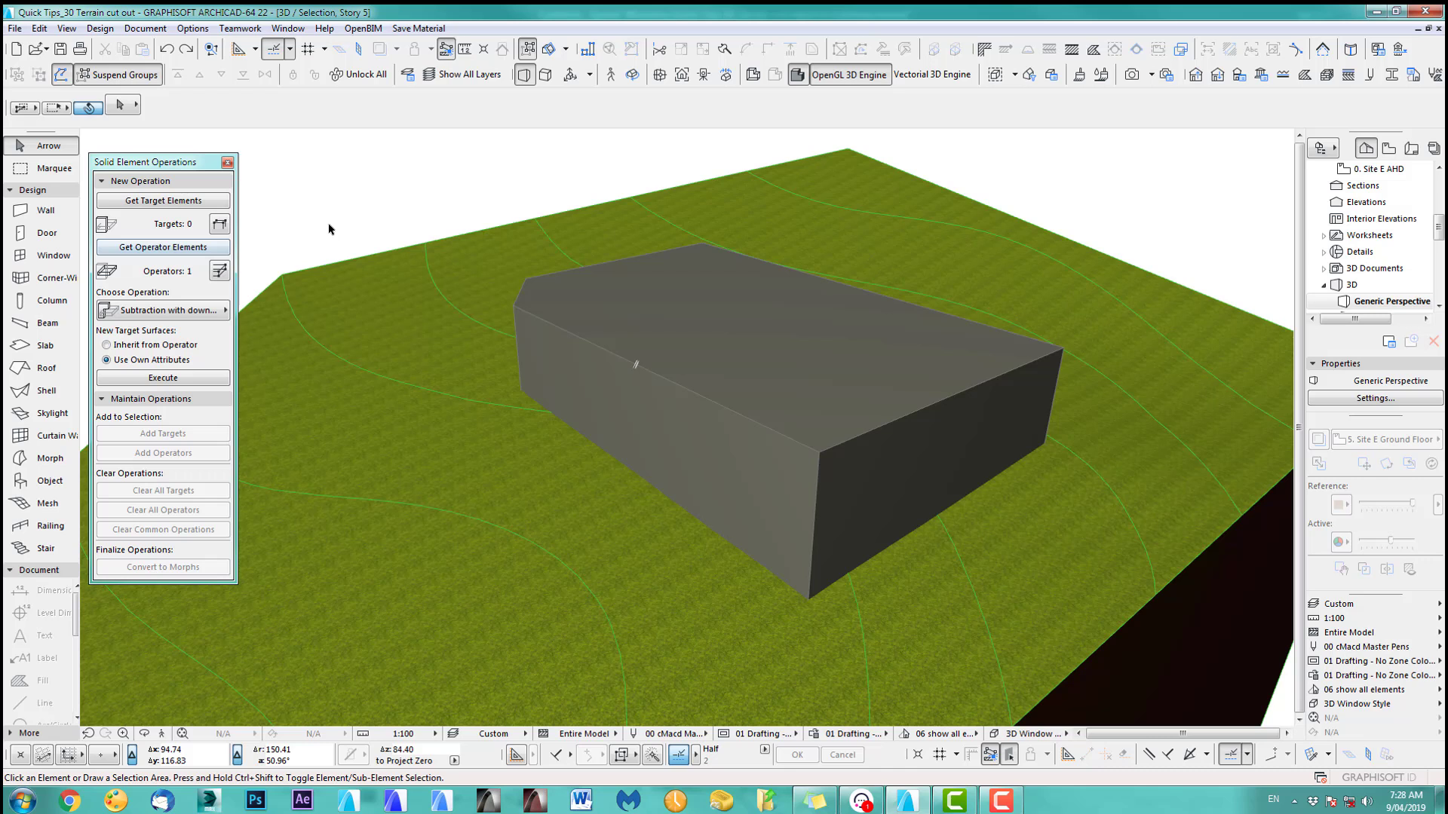
pyautogui.click(385, 283)
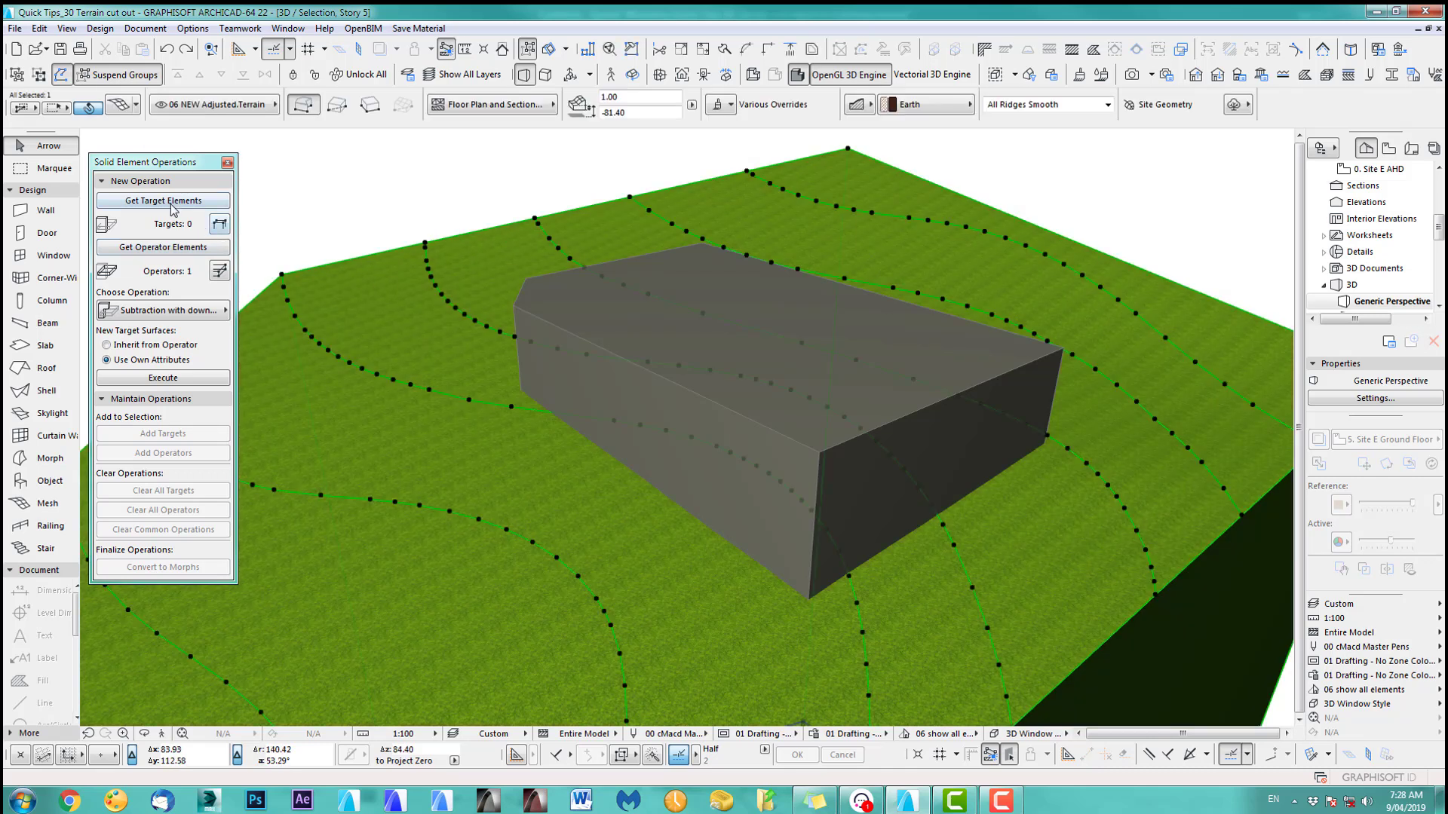
# - Execute a subtraction with upward extrusion of the slab from the terrain mesh, and clear the selection
pyautogui.click(182, 312)
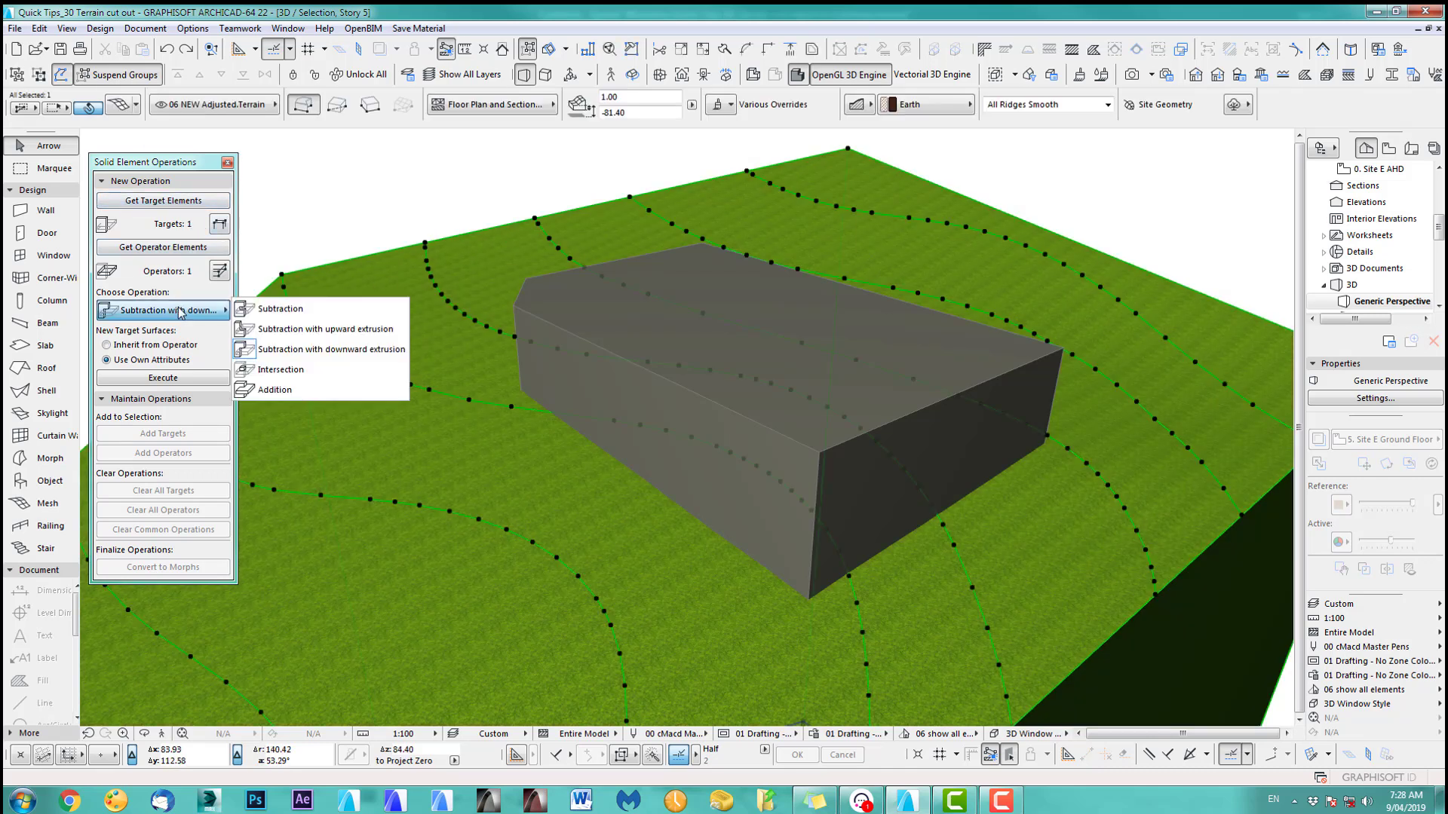
pyautogui.click(329, 330)
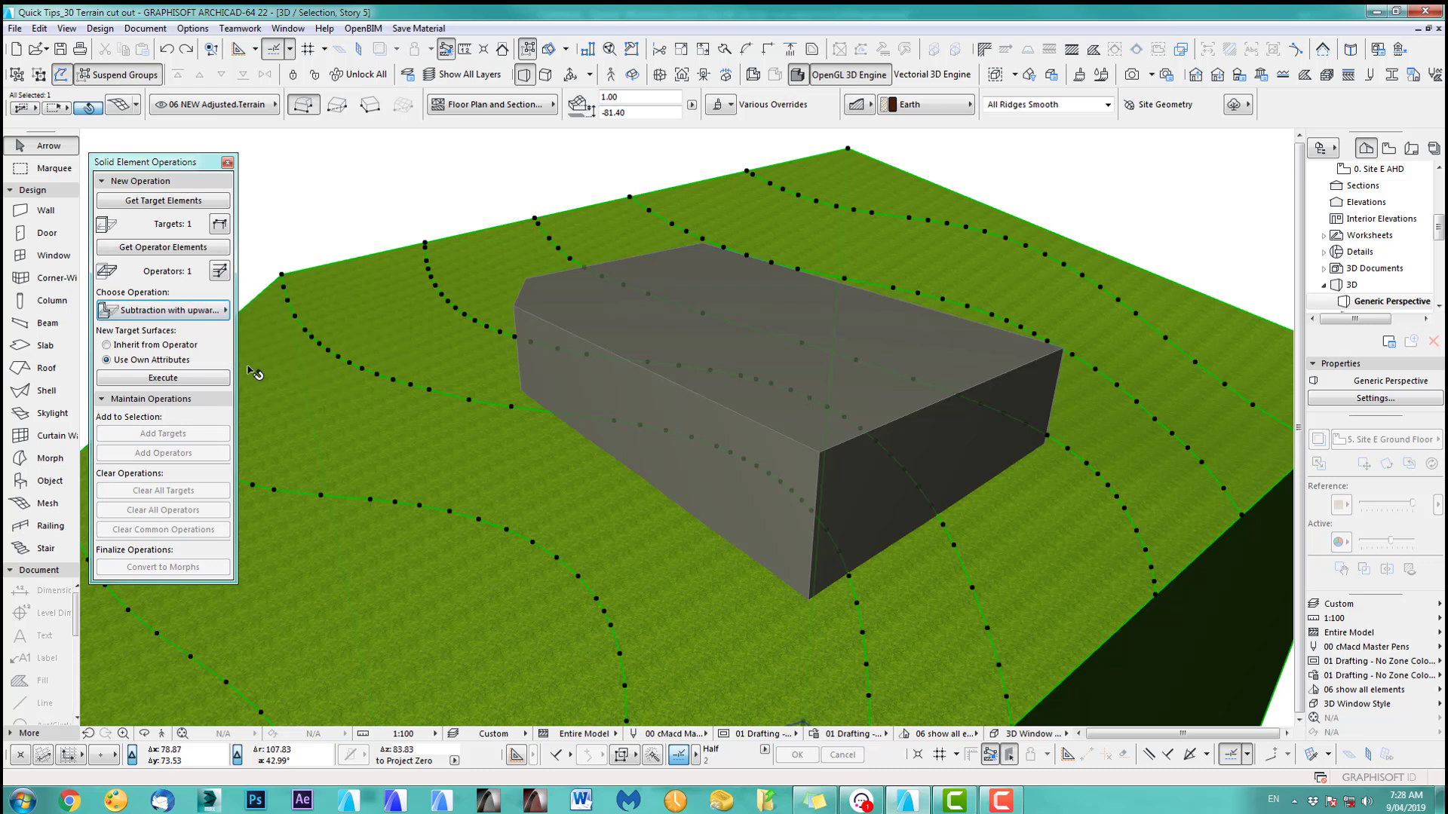
pyautogui.click(185, 379)
pyautogui.click(381, 199)
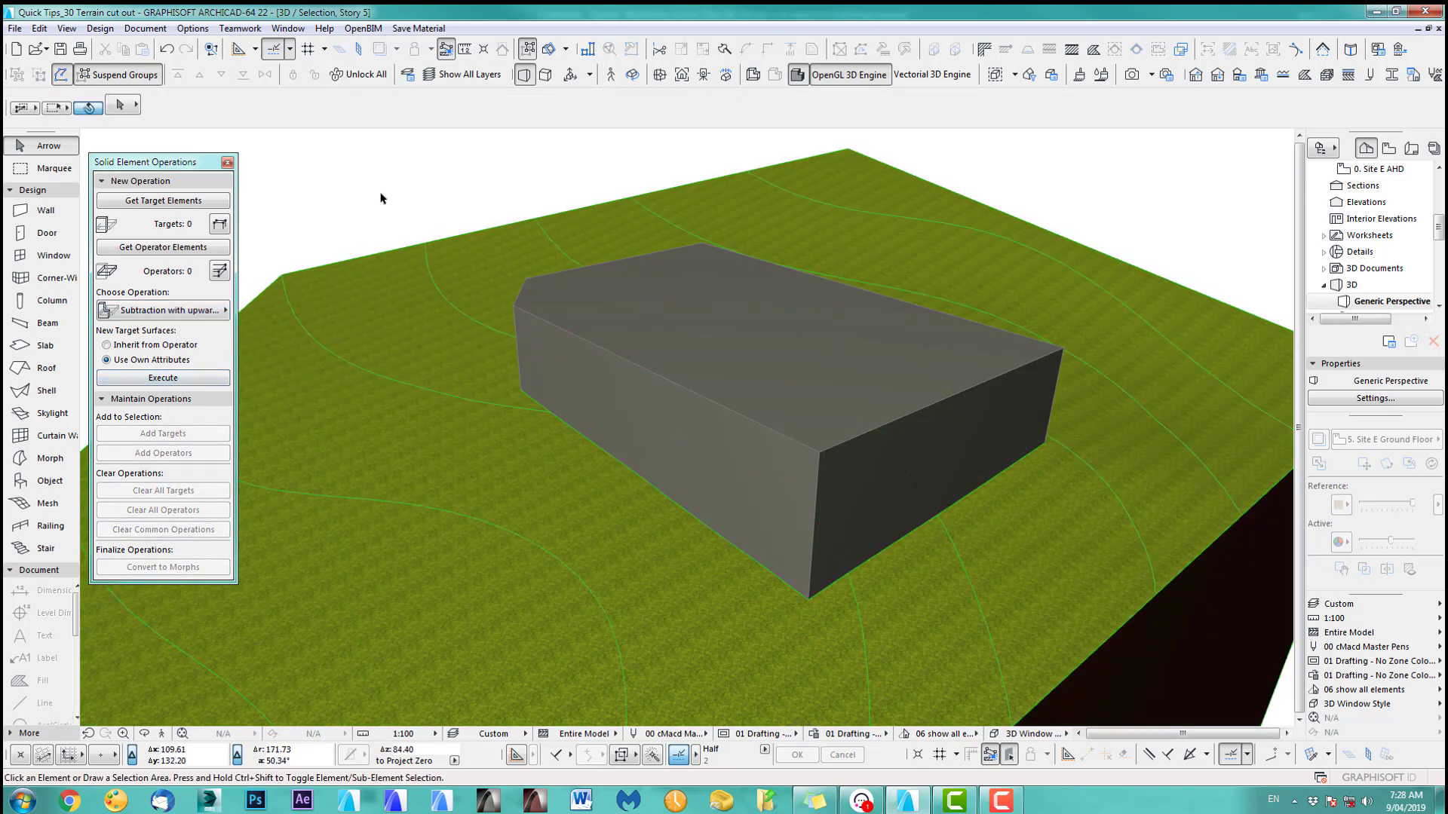
# - Hide the 00 Cutting Element layer to expose the excavation in the terrain
pyautogui.hotkey('ctrl', 'l')
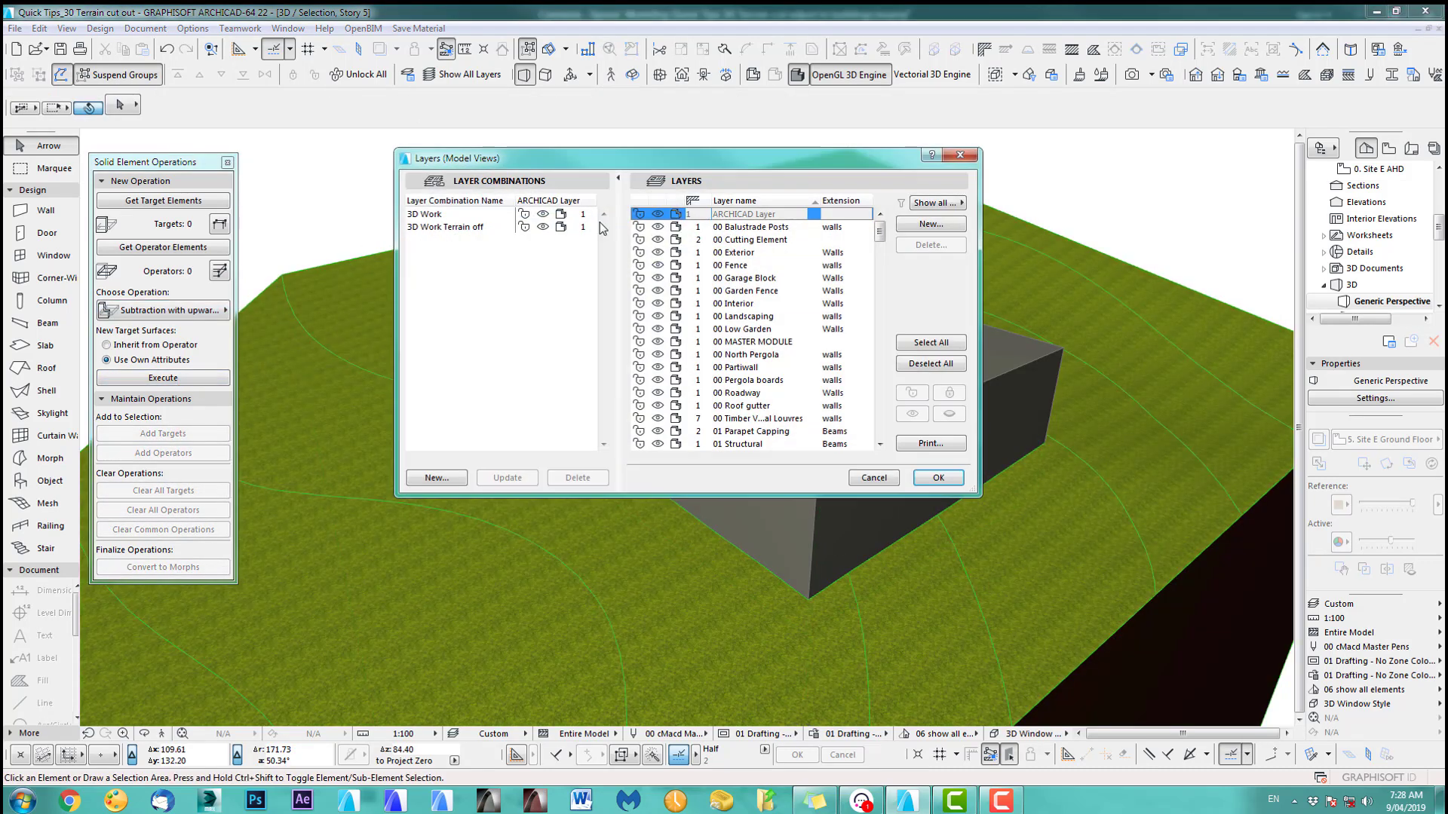
pyautogui.click(658, 240)
pyautogui.click(938, 478)
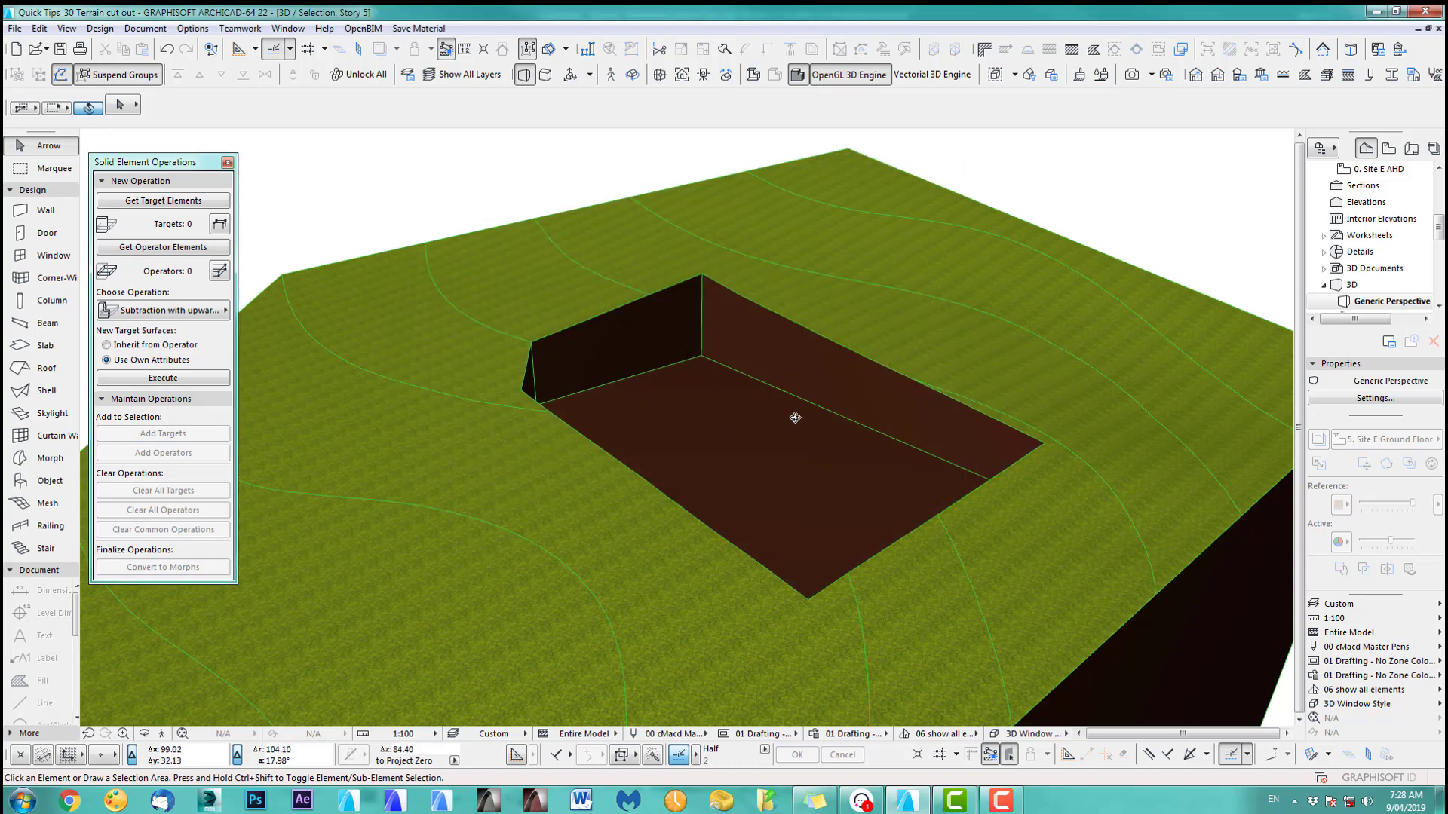
pyautogui.keyDown('shift'); pyautogui.moveTo(794, 417); pyautogui.dragTo(727, 459, button='middle'); pyautogui.keyUp('shift')
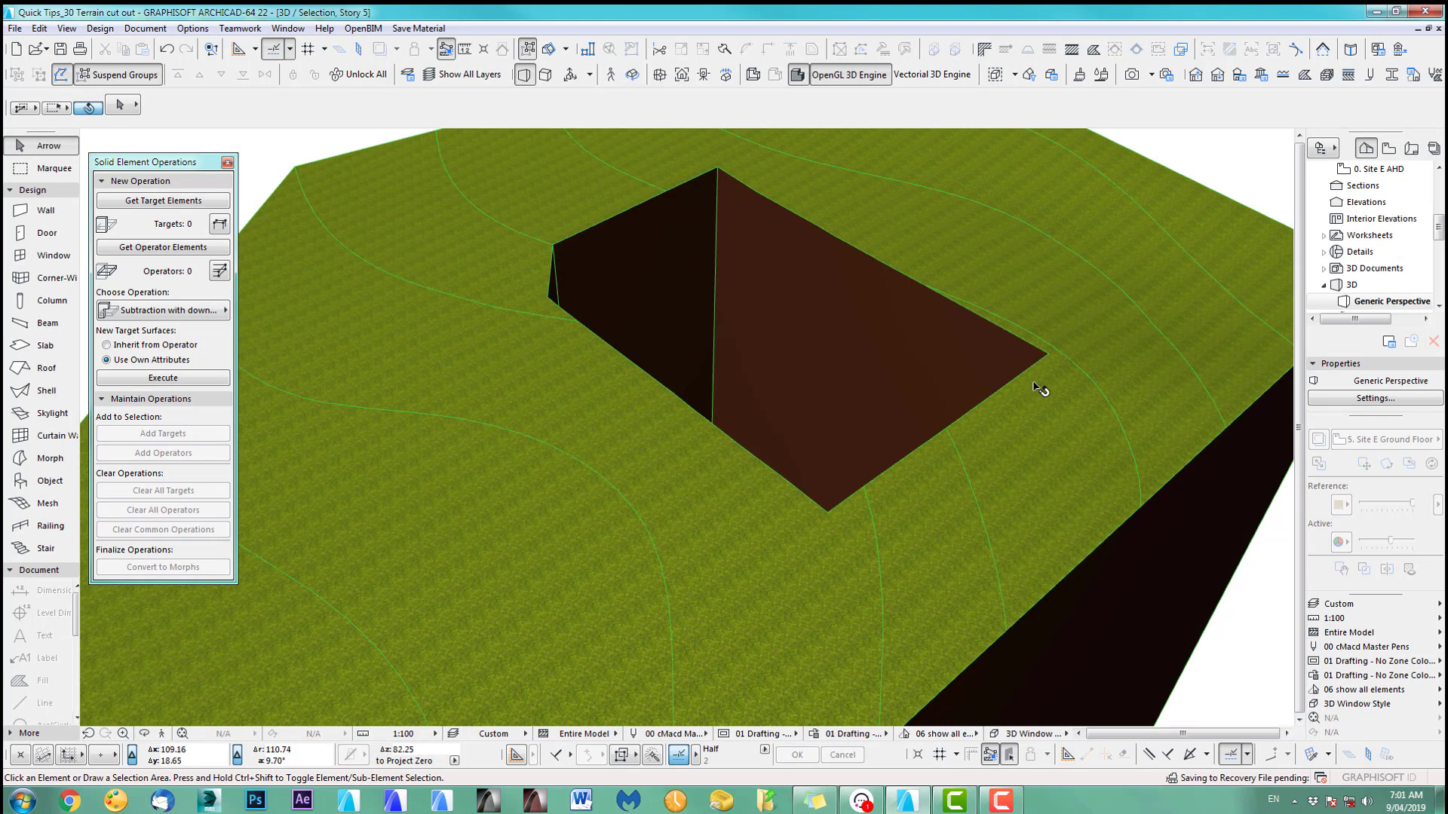
# - Show the entire building with the 3D Work layer combination in 3D and examine how the terrain meets it
pyautogui.click(1040, 388)
pyautogui.keyDown('shift'); pyautogui.moveTo(682, 391); pyautogui.dragTo(562, 283, button='middle'); pyautogui.keyUp('shift')
pyautogui.moveTo(752, 587); pyautogui.dragTo(784, 477, button='middle')
pyautogui.press('F2')
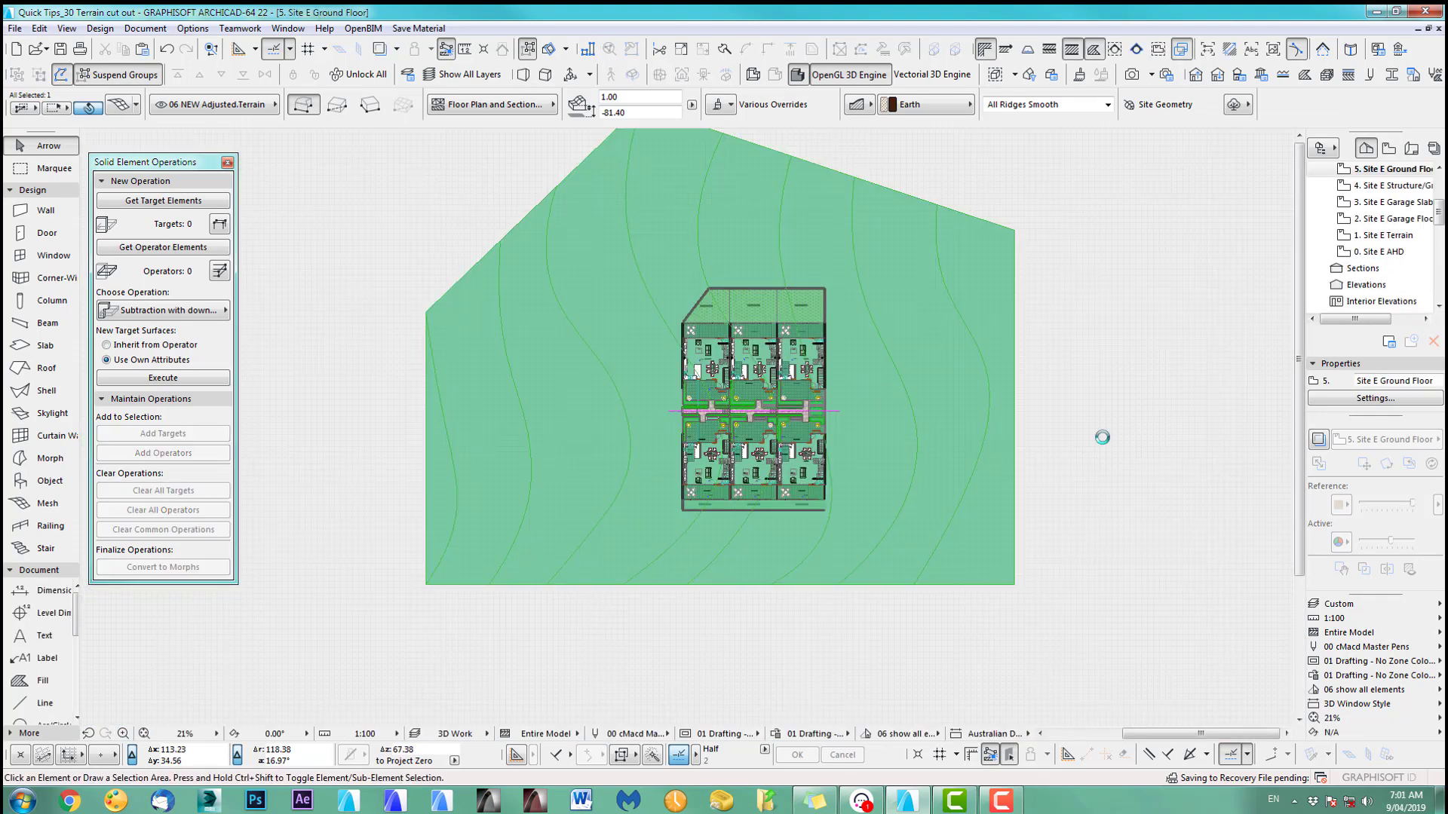
pyautogui.press('F3')
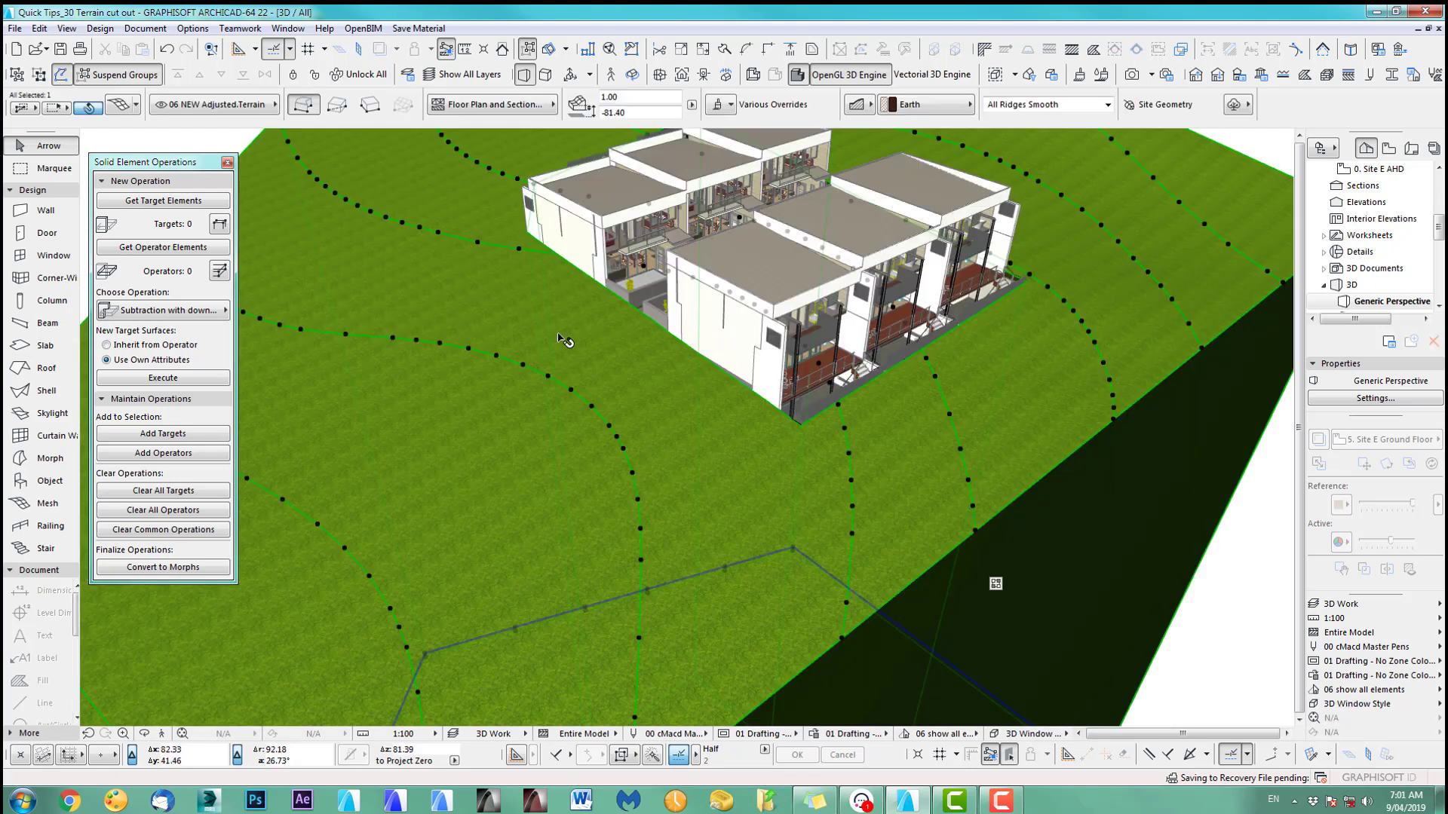
pyautogui.moveTo(709, 386); pyautogui.dragTo(679, 490, button='middle')
pyautogui.scroll(3, 691, 553)
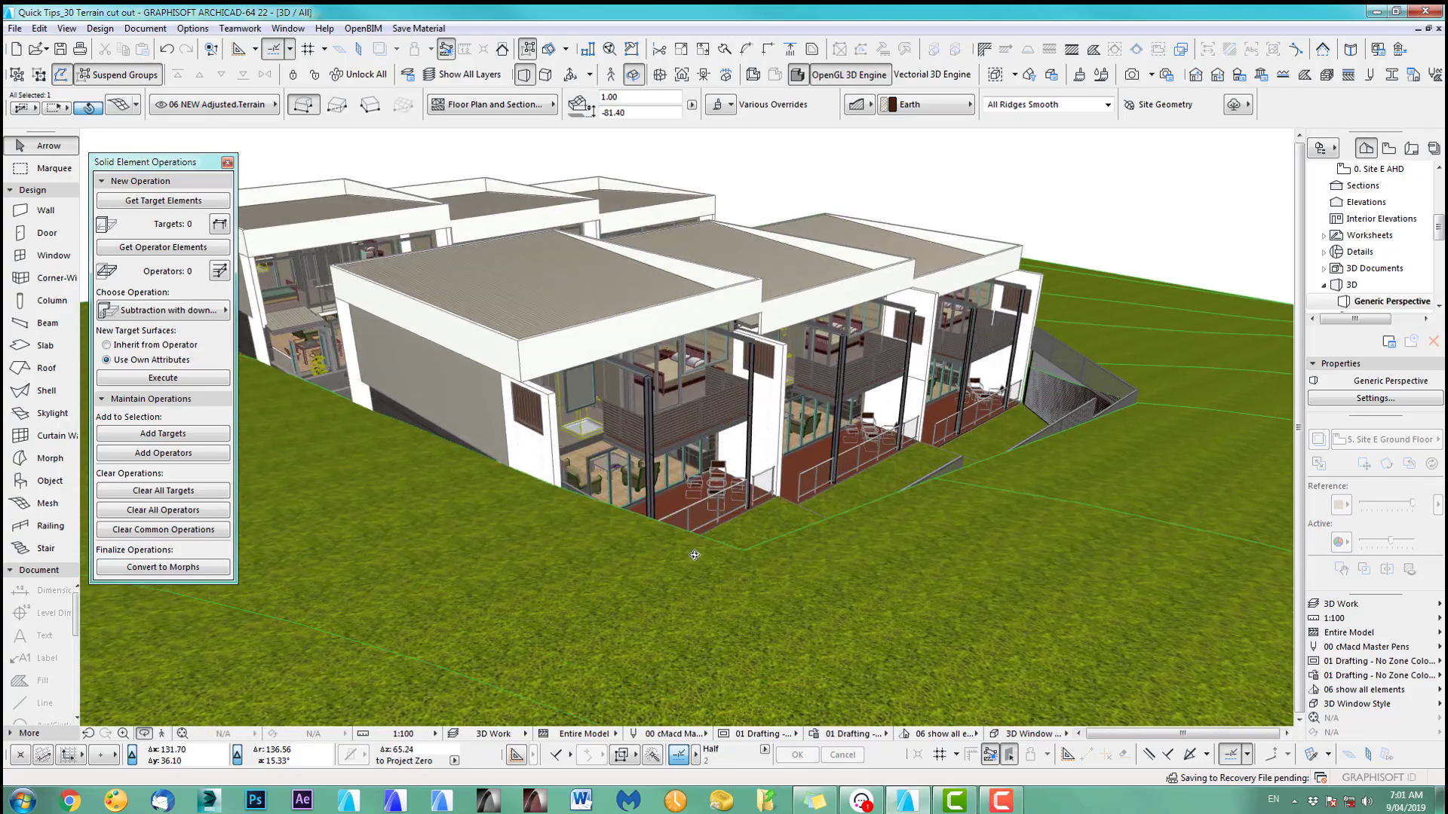
pyautogui.moveTo(692, 553); pyautogui.dragTo(972, 431, button='middle')
# - Add a mesh point to the terrain at the outer wall corner of the 46.74 m² area in plan, using Fit to User Ridges
pyautogui.press('F2')
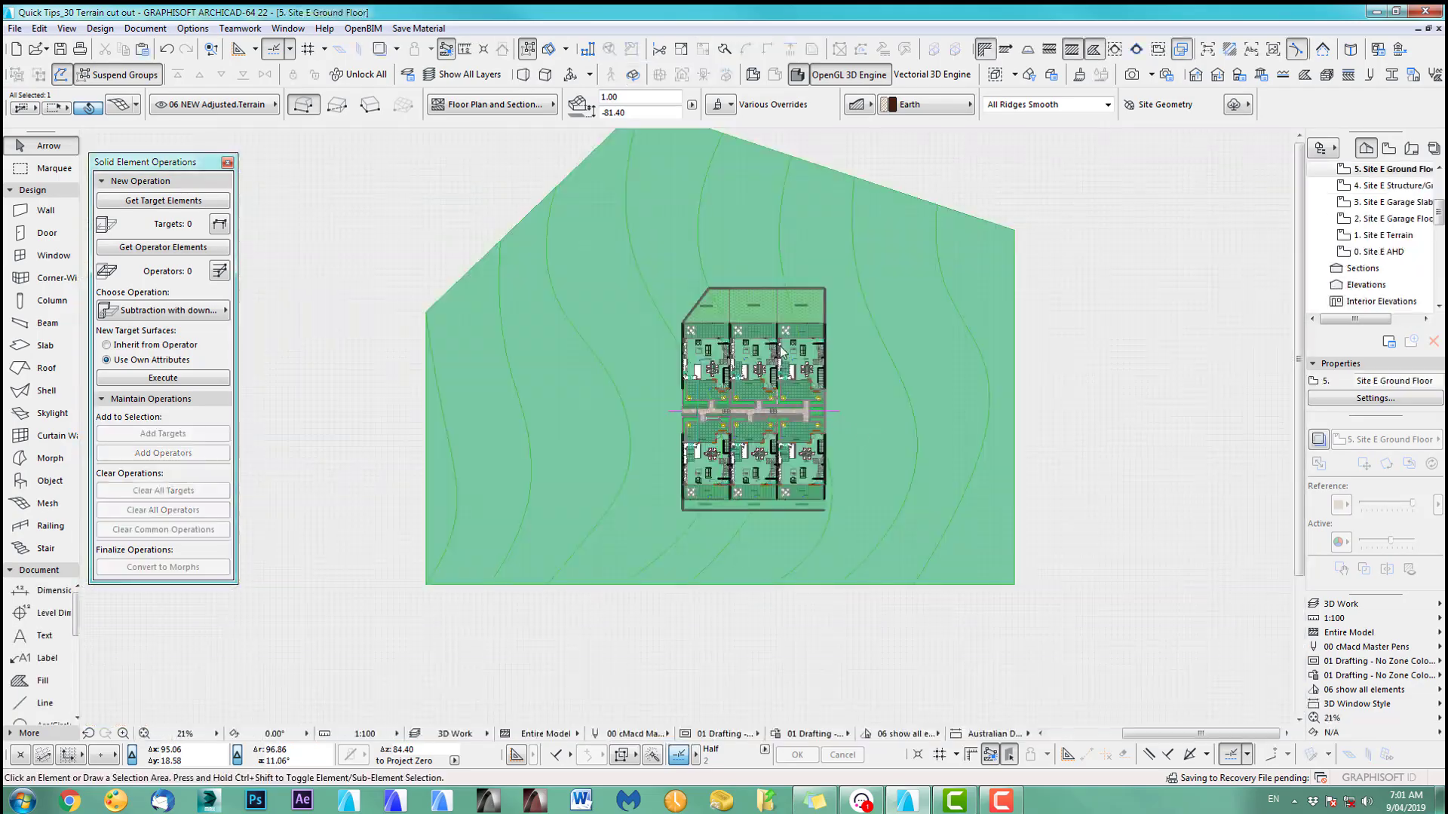
pyautogui.click(847, 336)
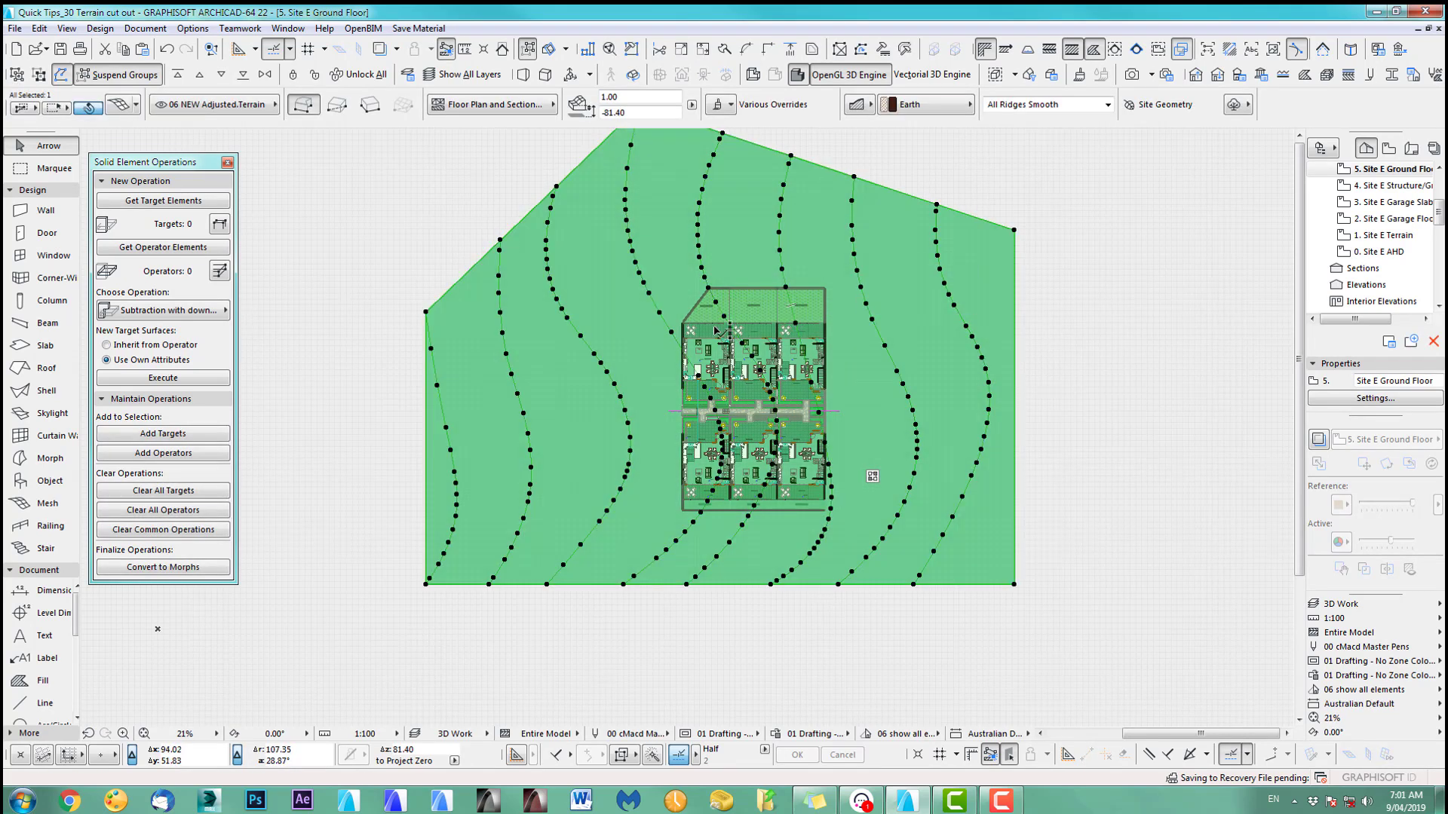
pyautogui.scroll(10, 838, 287)
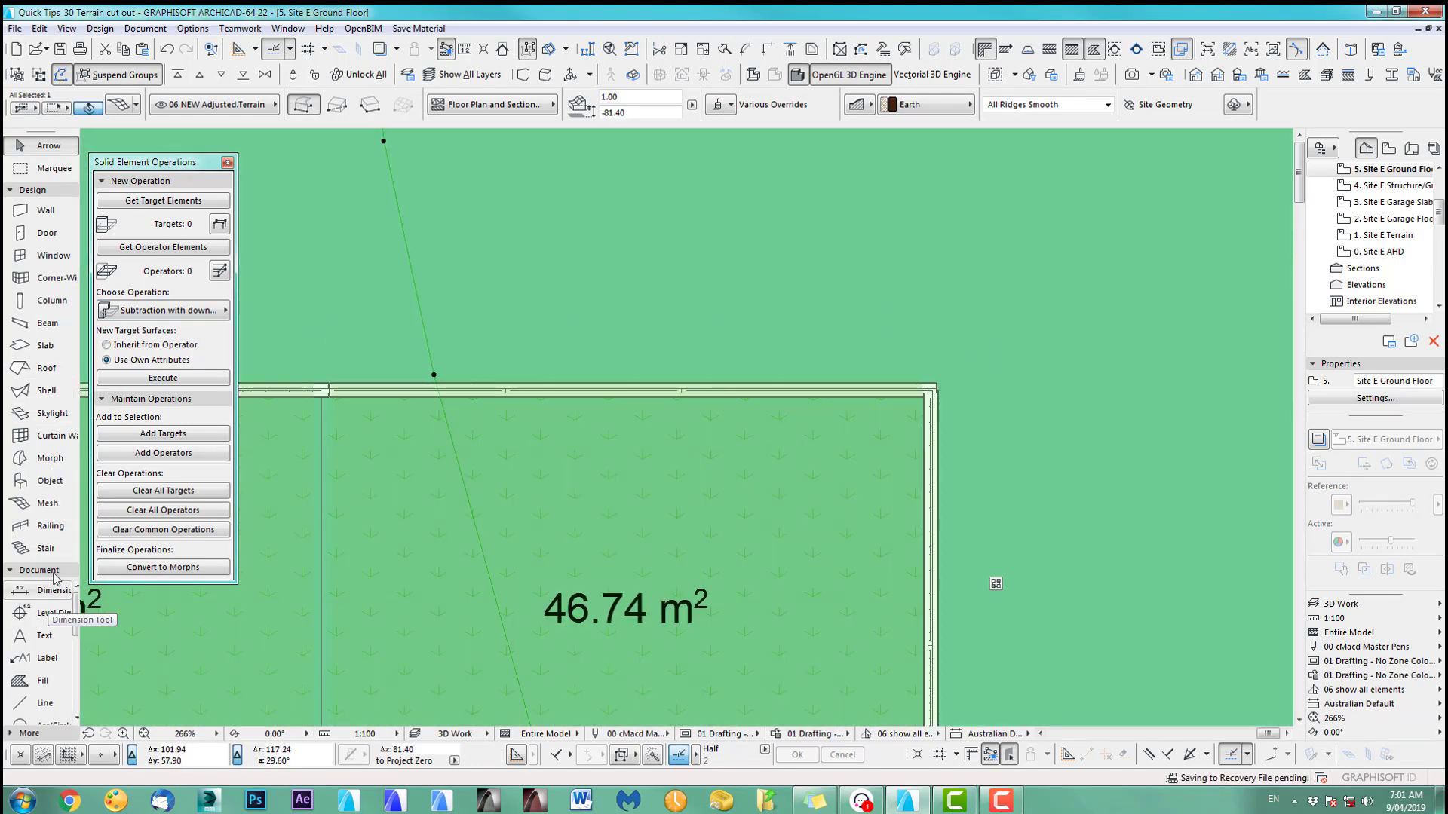
pyautogui.click(45, 510)
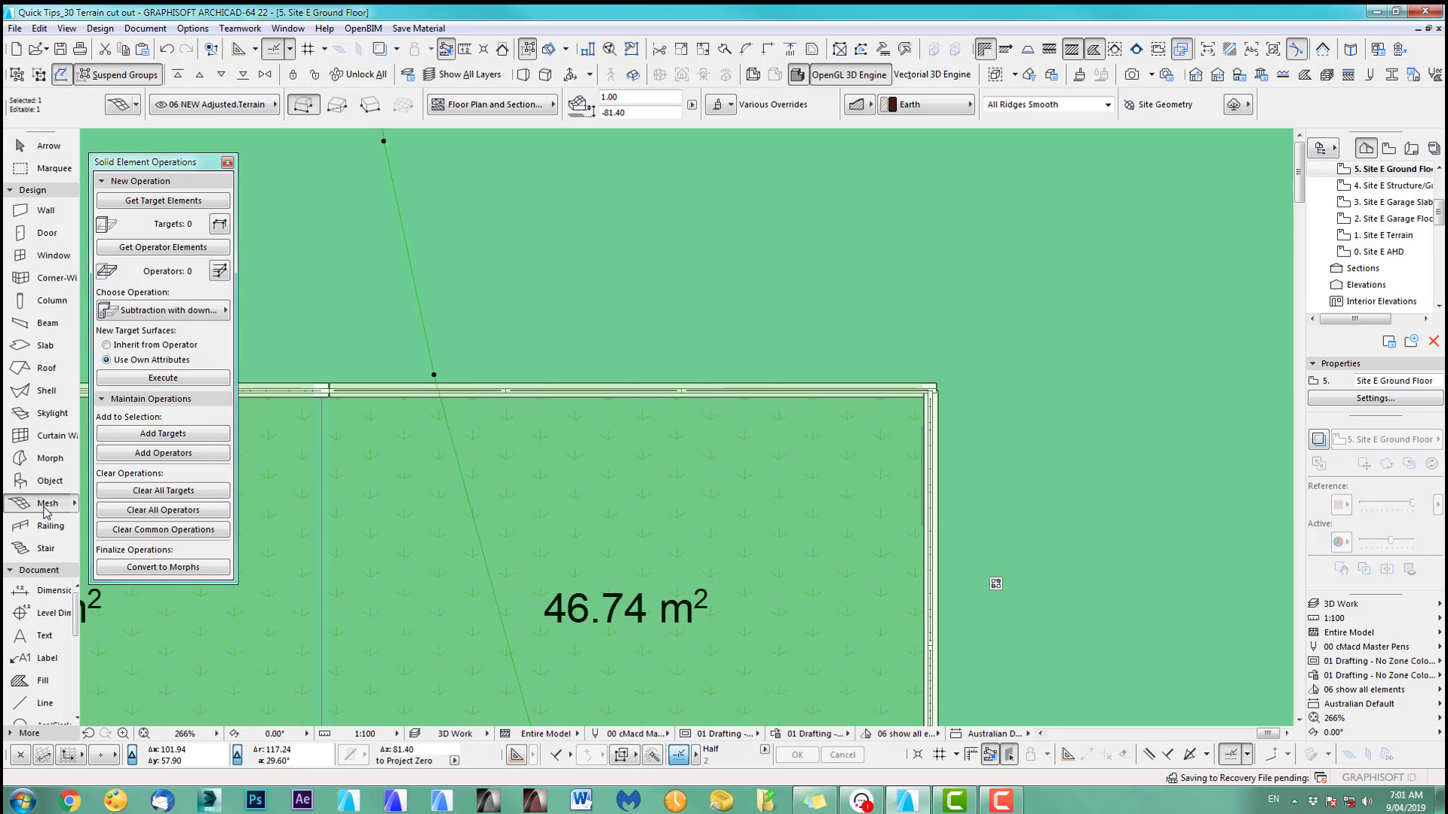
pyautogui.click(938, 381)
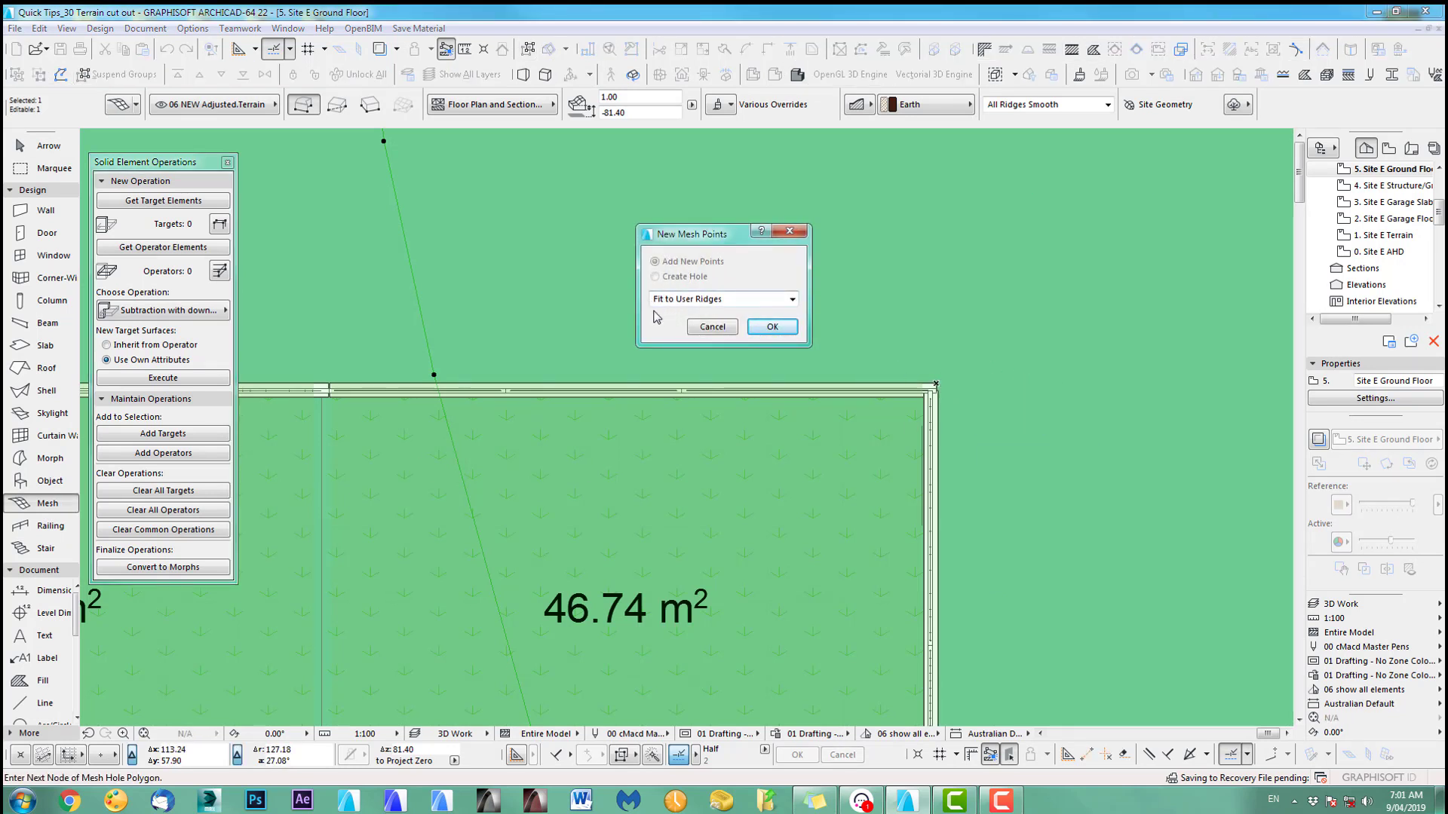
pyautogui.click(773, 328)
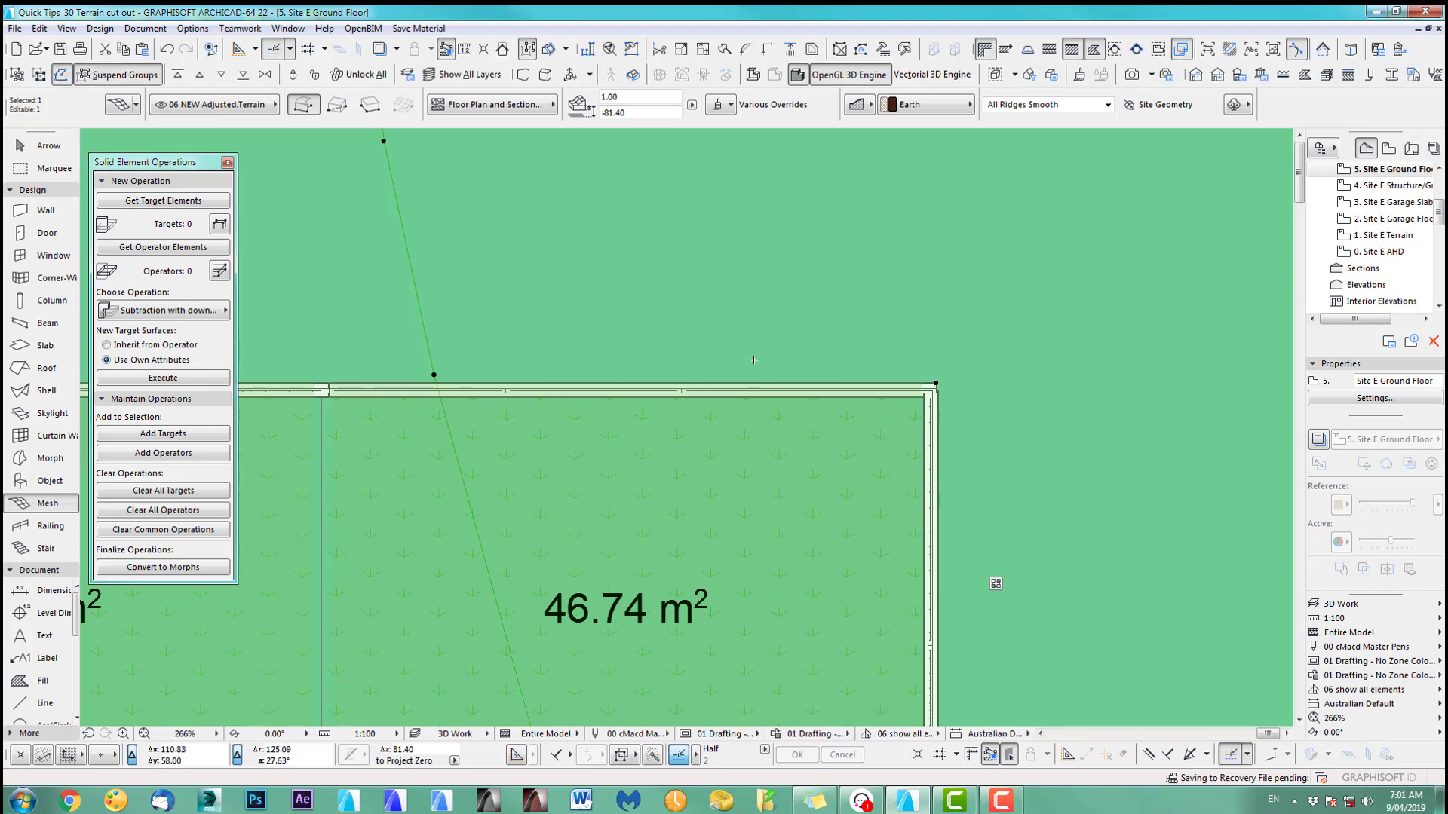
pyautogui.press('Escape')
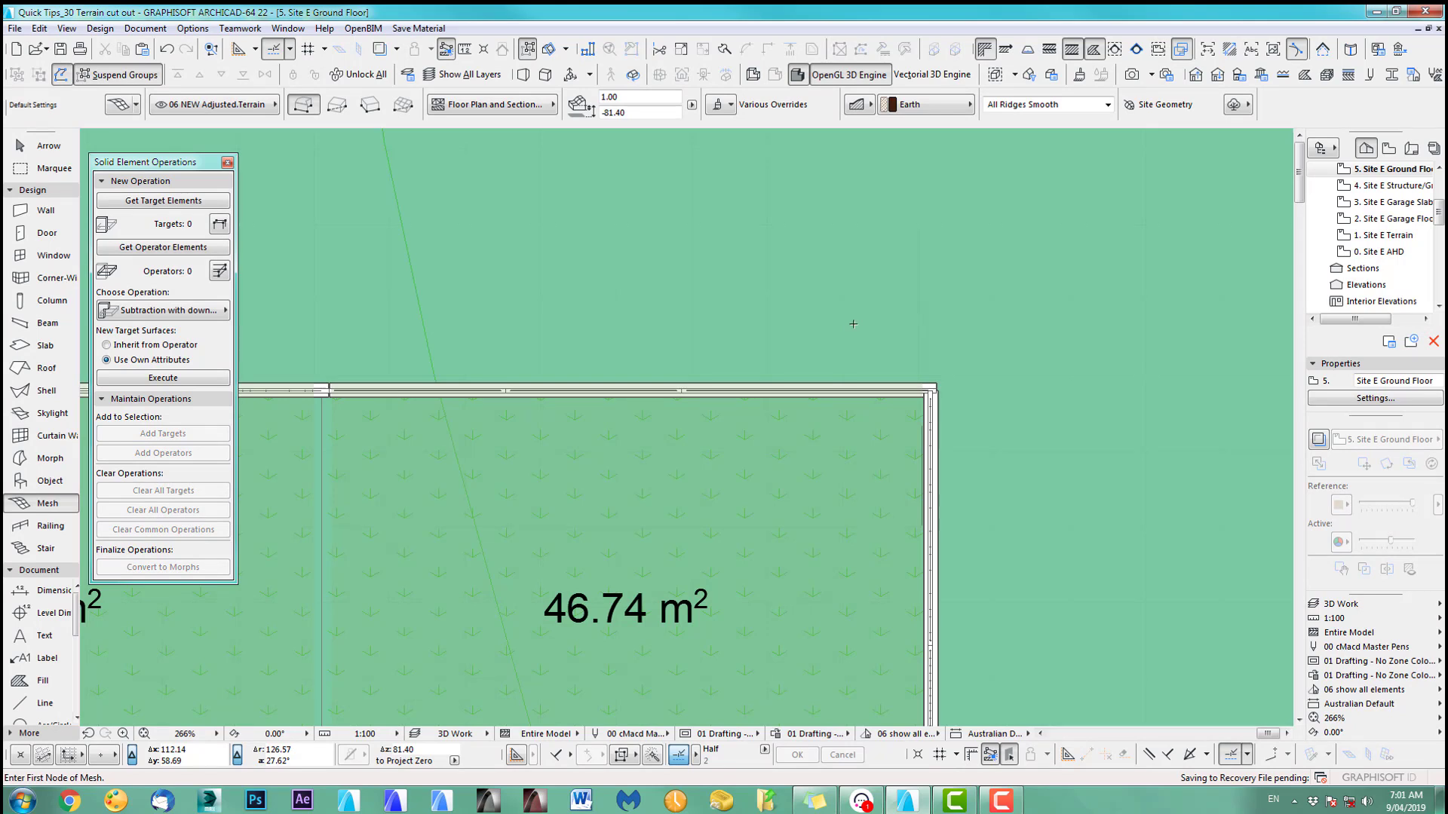
# - Return to the 3D view and inspect the terrain around the building, leaving nothing selected
pyautogui.press('F3')
pyautogui.keyDown('shift'); pyautogui.moveTo(995, 585); pyautogui.dragTo(866, 440, button='middle'); pyautogui.keyUp('shift')
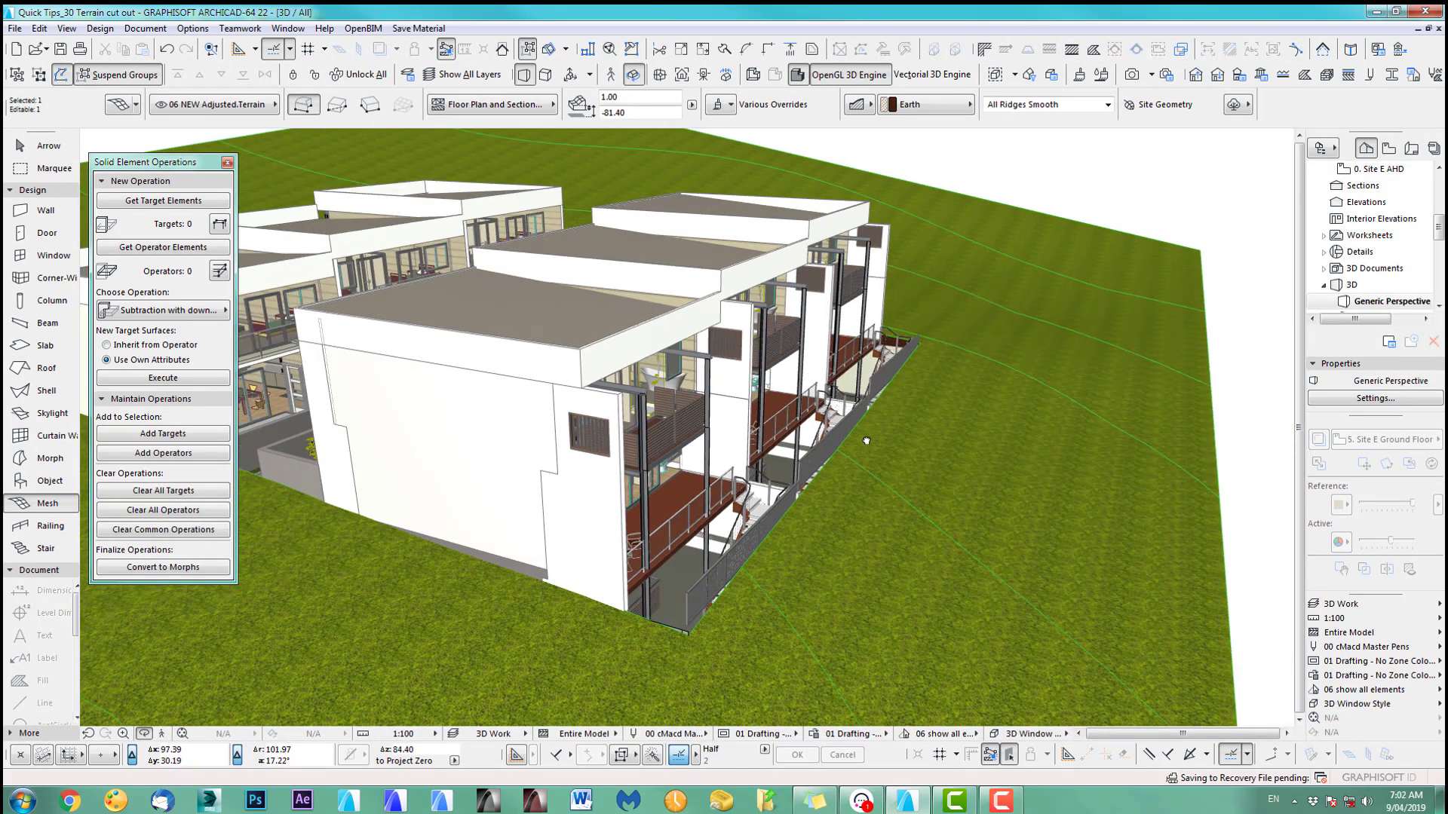
pyautogui.press('Escape')
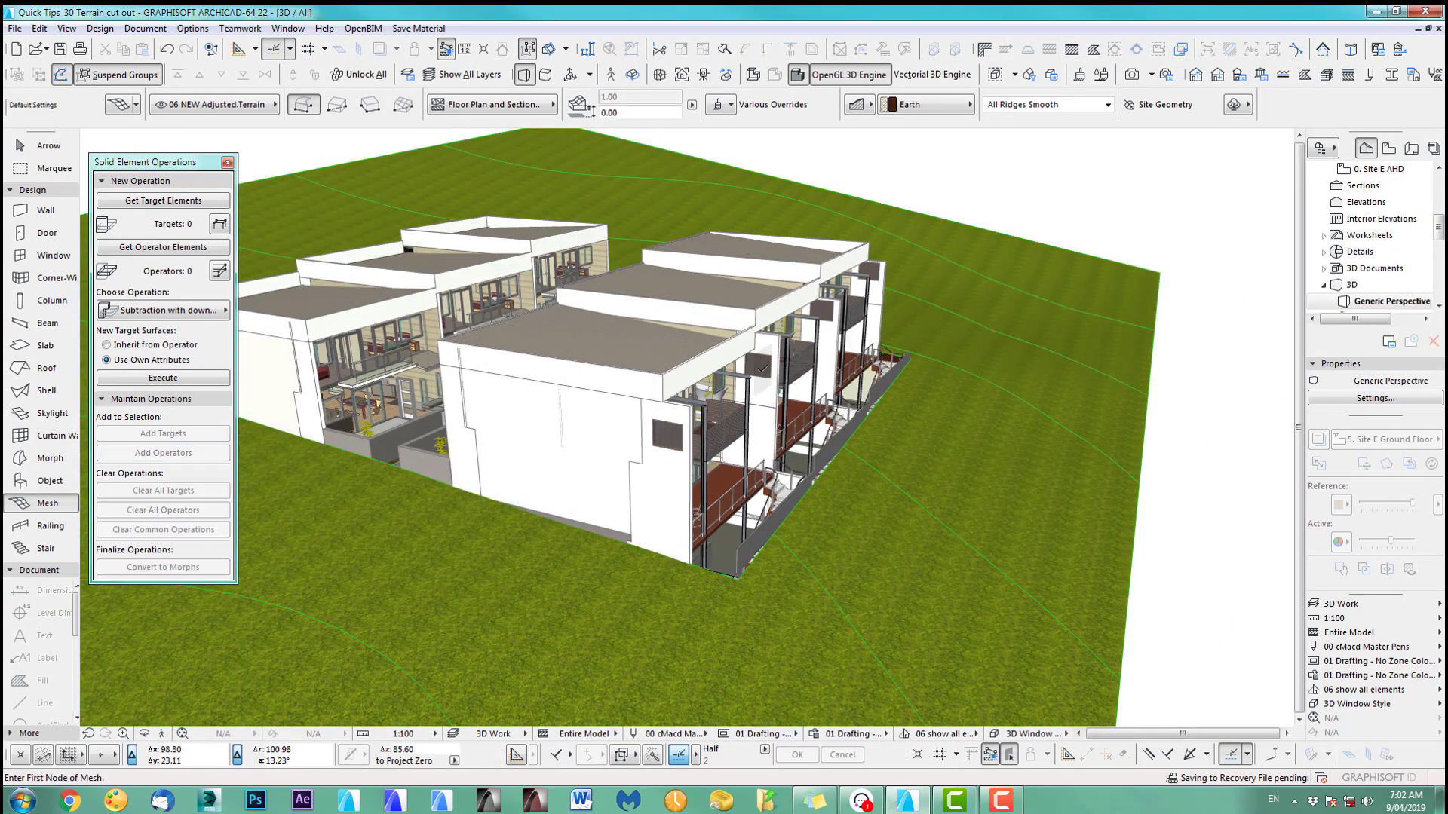
# - Lower the terrain mesh point at the fence's outer corner to a Z level of about 85.24, meeting the retaining wall's top
pyautogui.keyDown('shift'); pyautogui.moveTo(762, 368); pyautogui.dragTo(437, 438, button='middle'); pyautogui.keyUp('shift')
pyautogui.scroll(2, 405, 249)
pyautogui.moveTo(437, 275); pyautogui.dragTo(471, 267, button='middle')
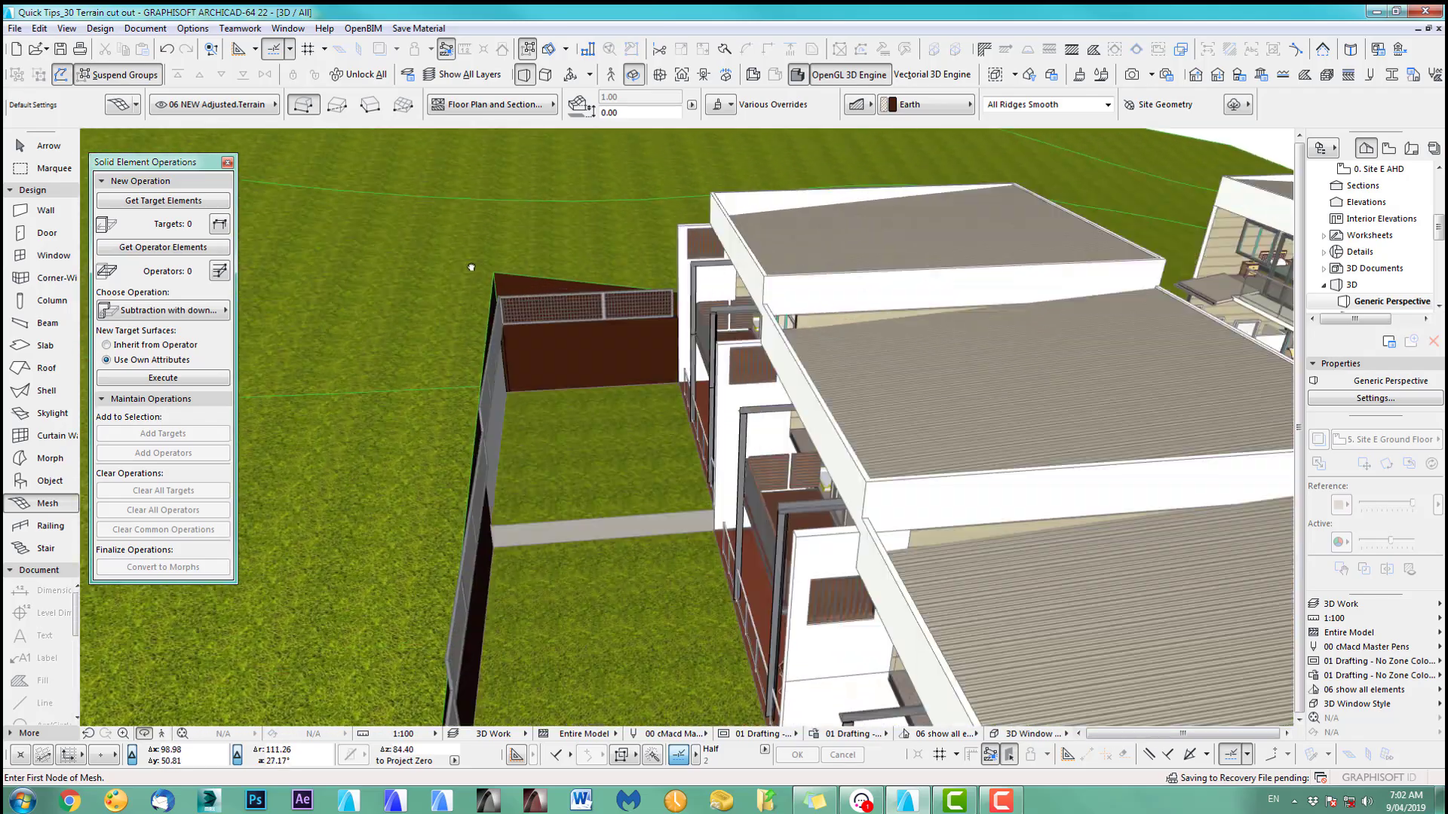
pyautogui.scroll(3, 472, 267)
pyautogui.scroll(1, 588, 369)
pyautogui.keyDown('shift'); pyautogui.moveTo(550, 391); pyautogui.dragTo(565, 319, button='middle'); pyautogui.keyUp('shift')
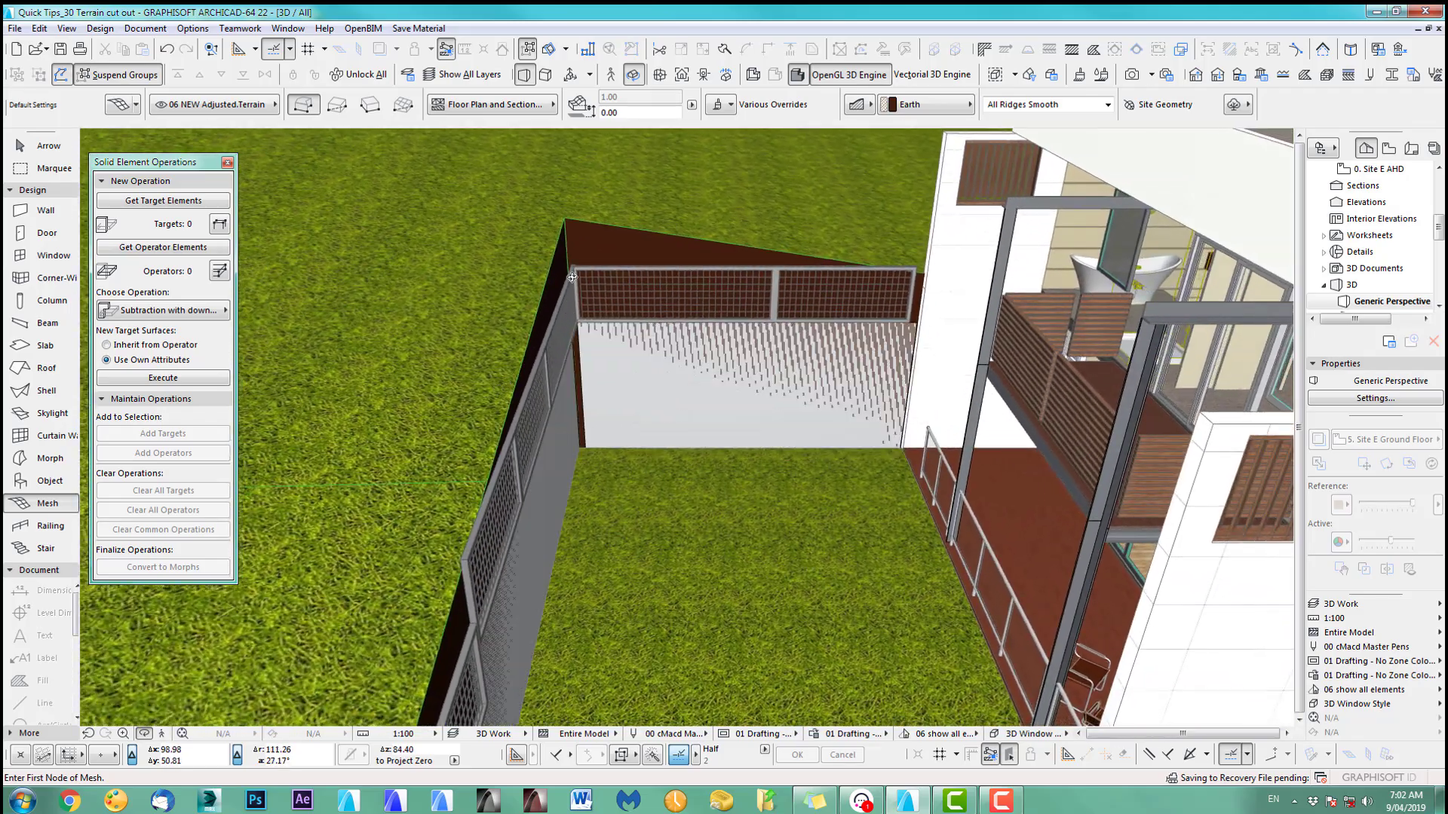
pyautogui.keyDown('shift'); pyautogui.click(564, 218); pyautogui.keyUp('shift')
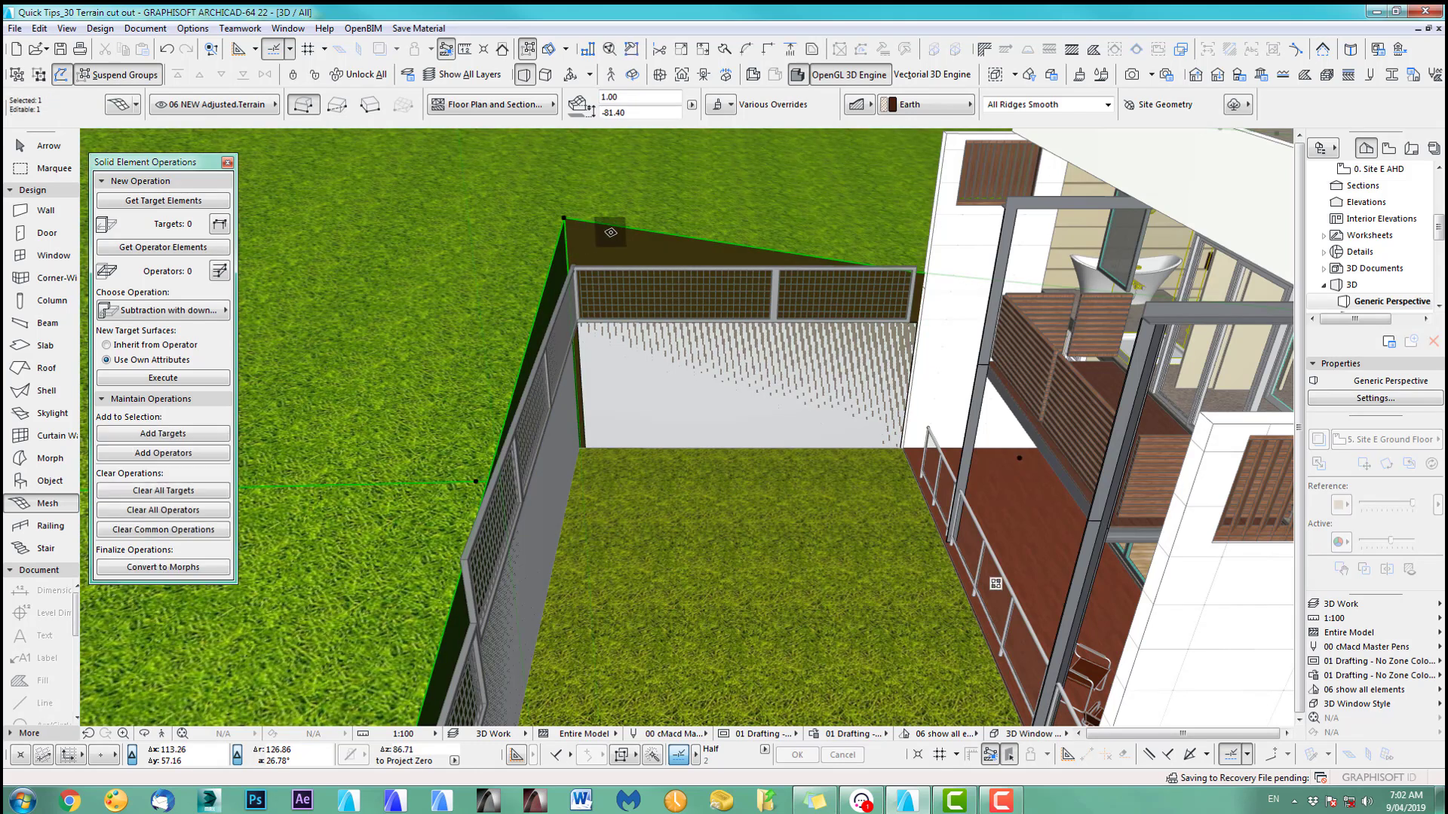
pyautogui.click(563, 217)
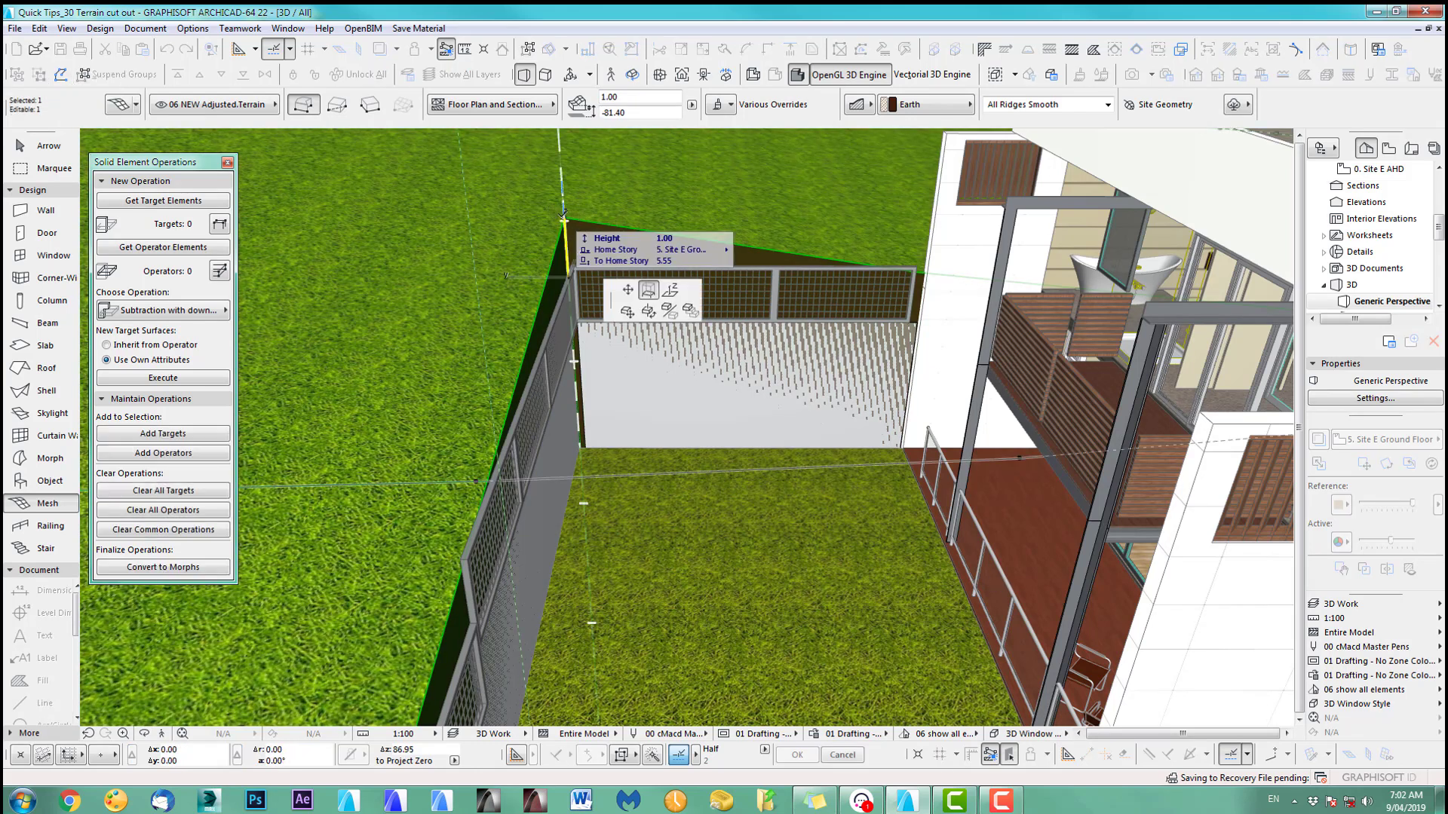
pyautogui.click(670, 290)
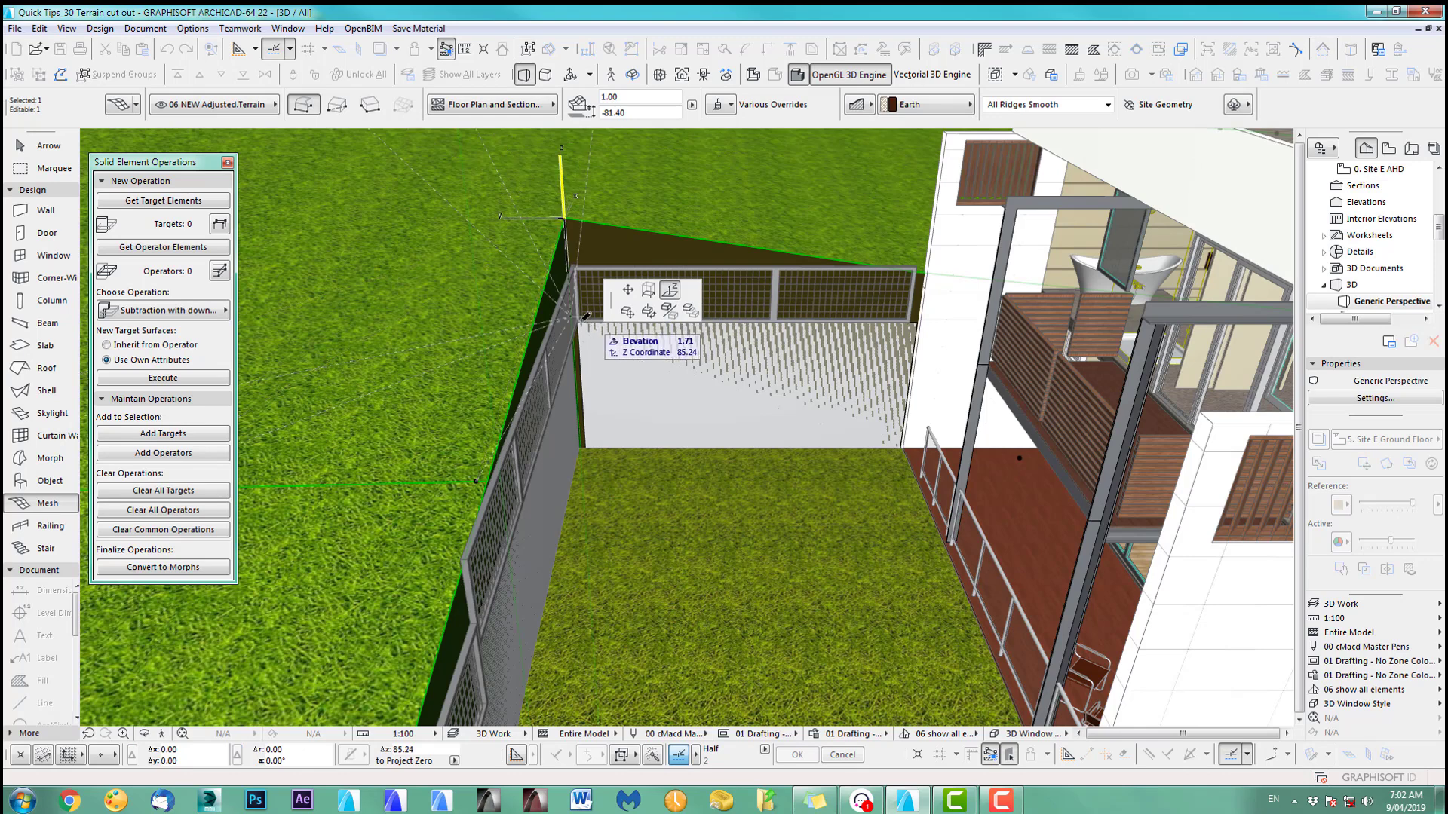
pyautogui.click(580, 322)
# - Add a terrain mesh point in plan where Unit 8's outer wall meets the 46.74 m² area, using Fit to User Ridges
pyautogui.scroll(-4, 665, 306)
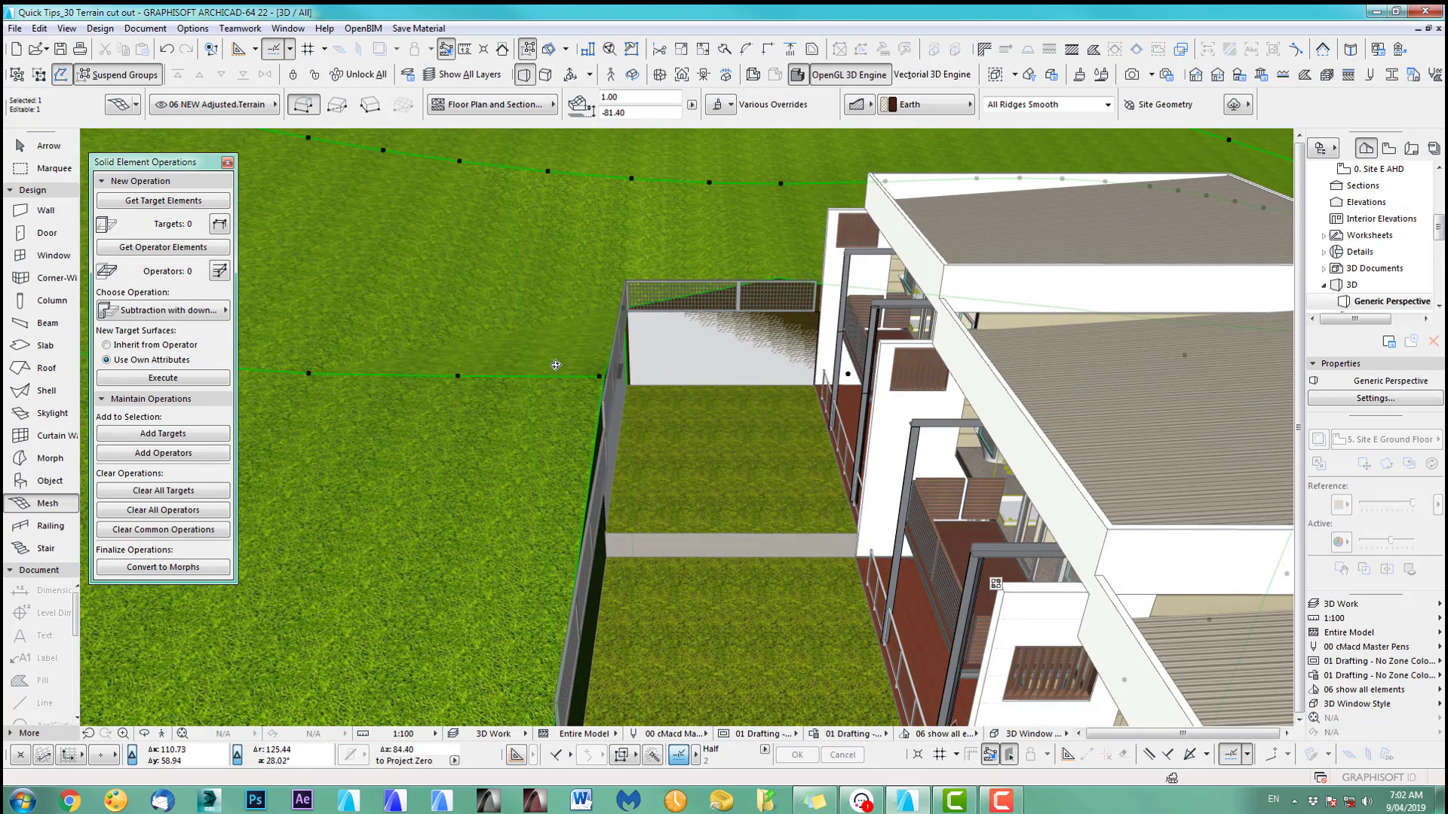
pyautogui.keyDown('shift'); pyautogui.moveTo(555, 365); pyautogui.dragTo(827, 345, button='middle'); pyautogui.keyUp('shift')
pyautogui.scroll(-5, 828, 345)
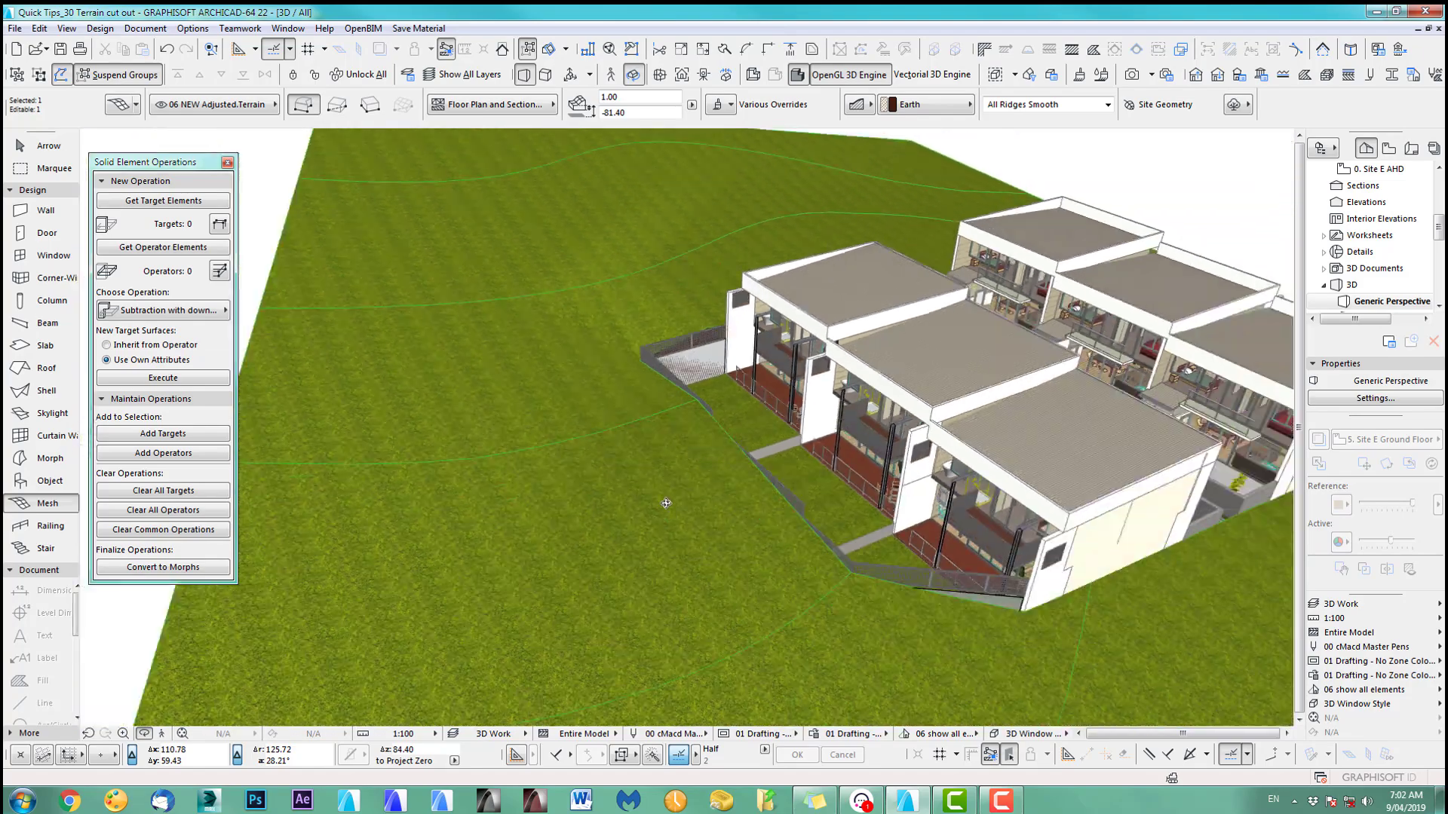
pyautogui.keyDown('shift'); pyautogui.moveTo(666, 503); pyautogui.dragTo(921, 520, button='middle'); pyautogui.keyUp('shift')
pyautogui.scroll(1, 893, 598)
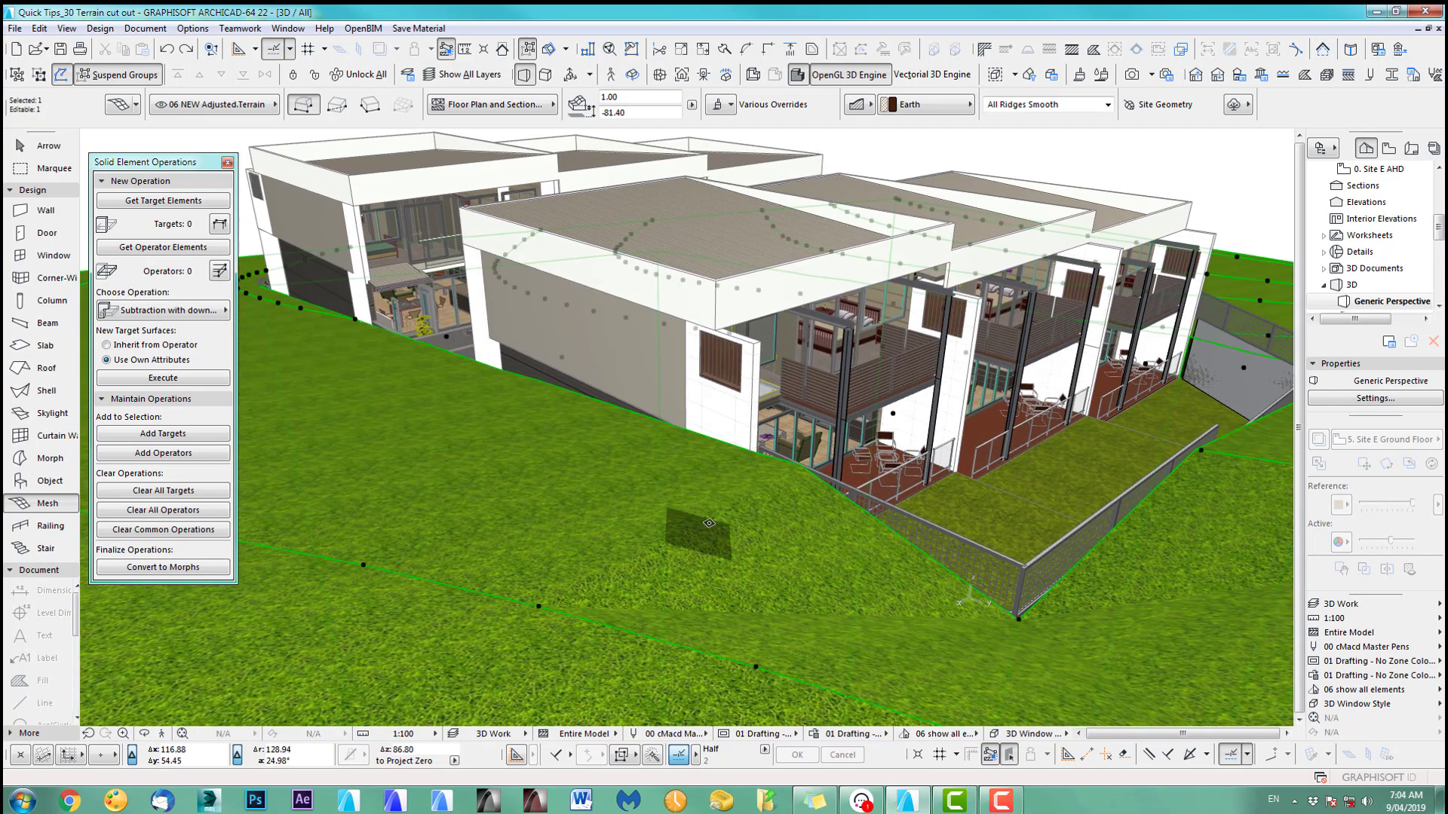
pyautogui.press('F2')
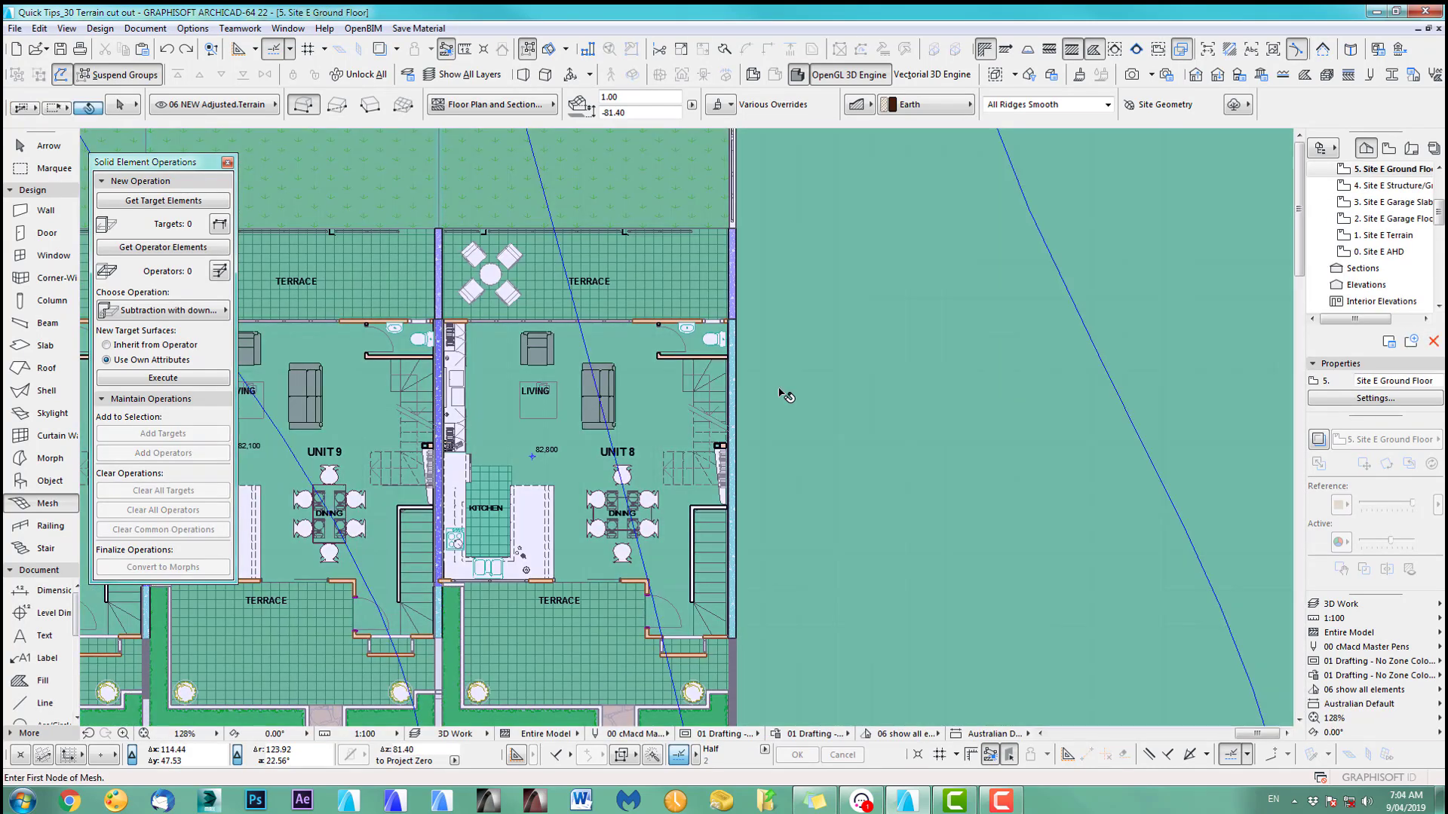
pyautogui.keyDown('shift'); pyautogui.click(784, 395); pyautogui.keyUp('shift')
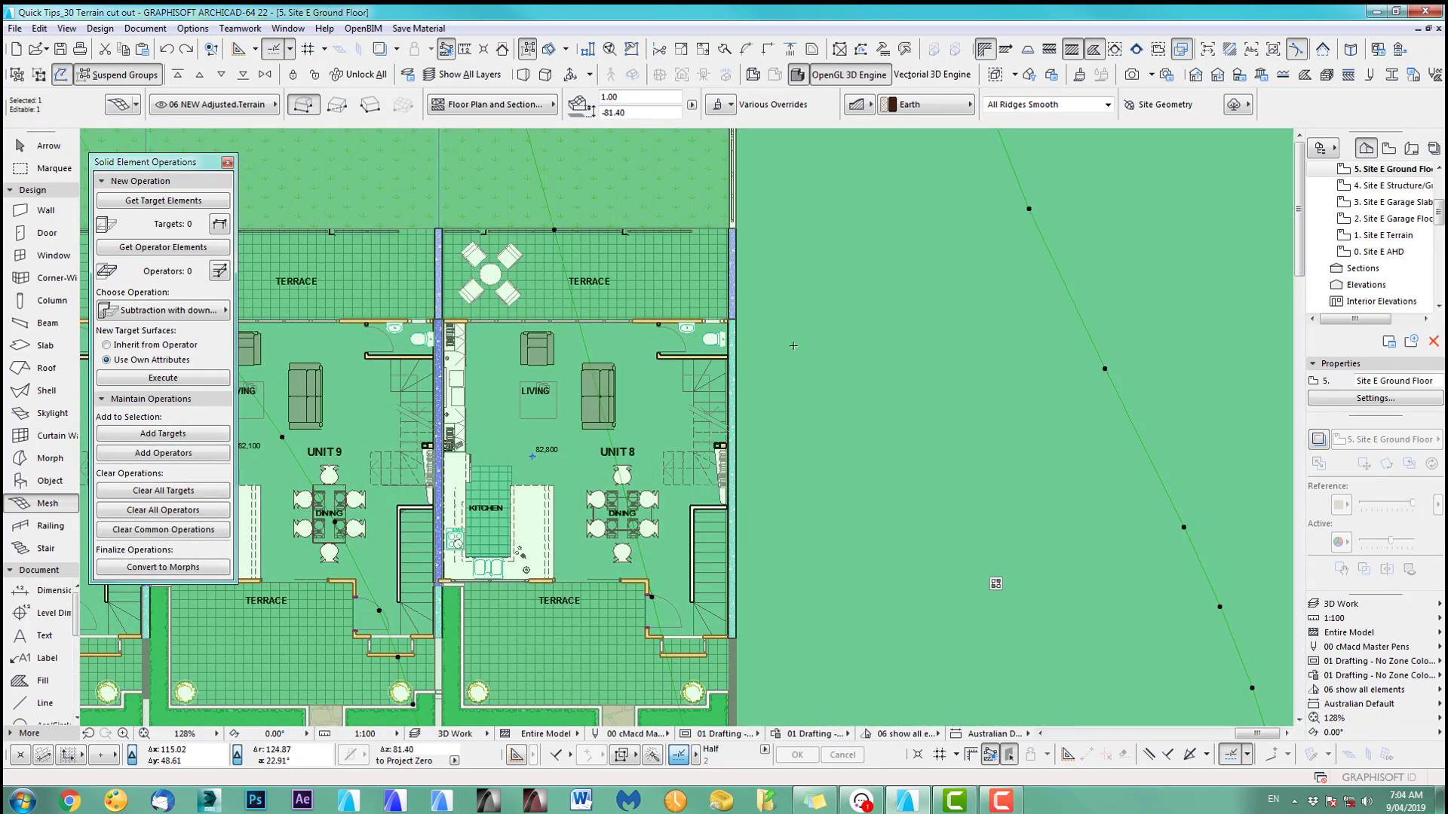
pyautogui.moveTo(789, 395); pyautogui.dragTo(786, 618, button='middle')
pyautogui.scroll(-1, 776, 256)
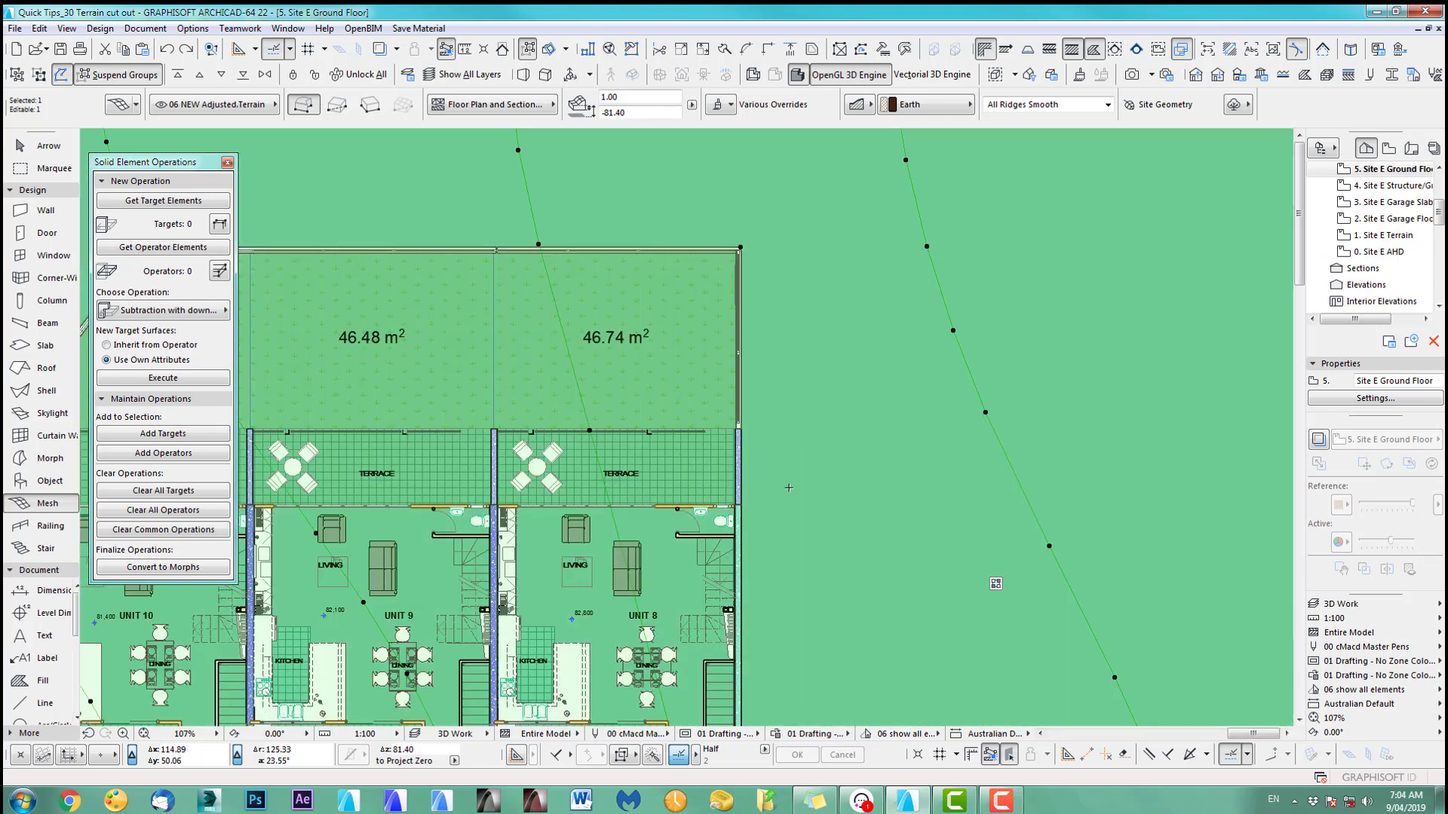
pyautogui.moveTo(790, 488); pyautogui.dragTo(793, 424, button='middle')
pyautogui.scroll(5, 750, 396)
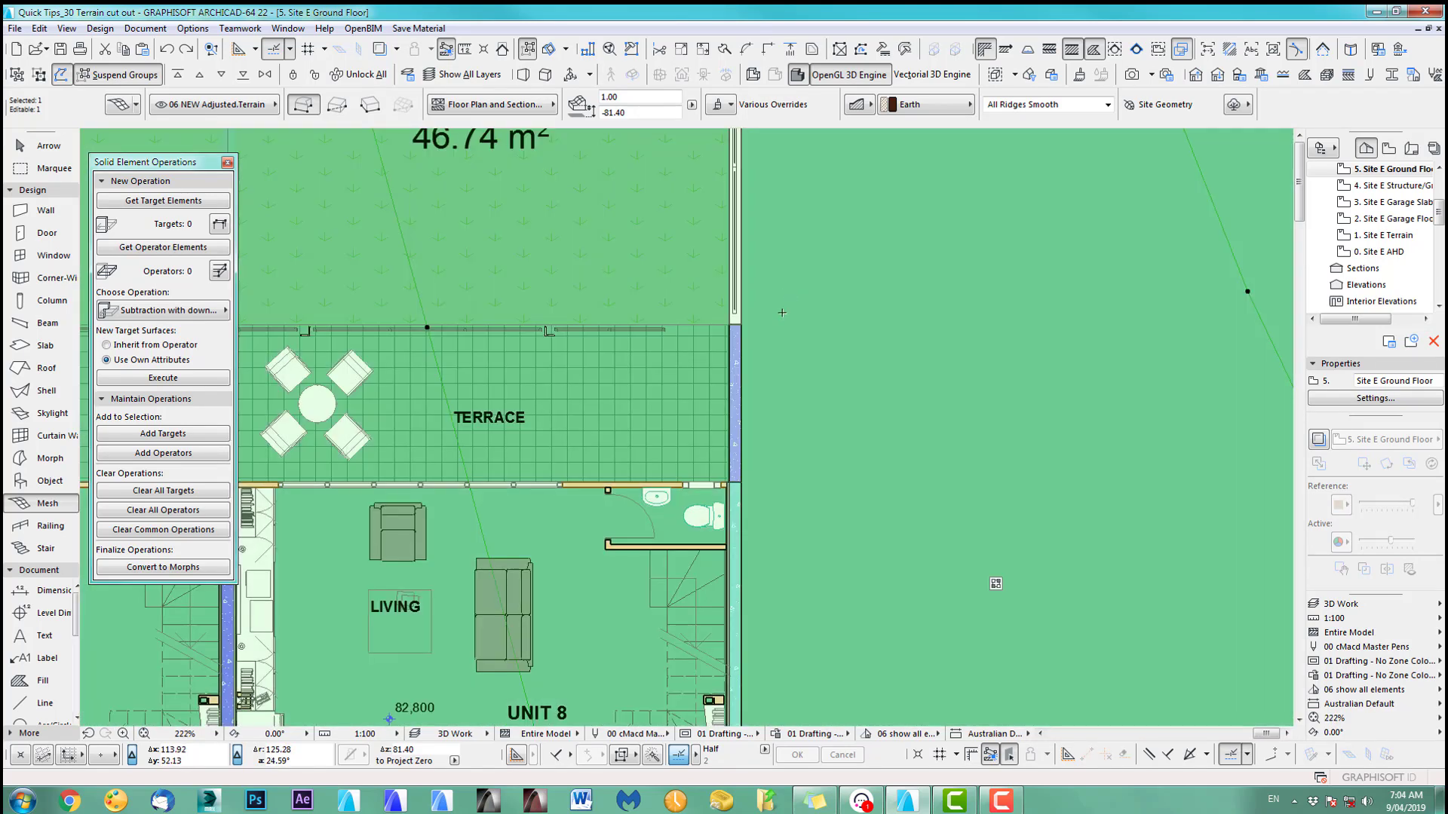
pyautogui.click(743, 320)
pyautogui.click(764, 336)
# - Try to add a mesh point at the courtyard end of Unit 8's outer wall using Fit to User Ridges, and undo it
pyautogui.scroll(-4, 781, 500)
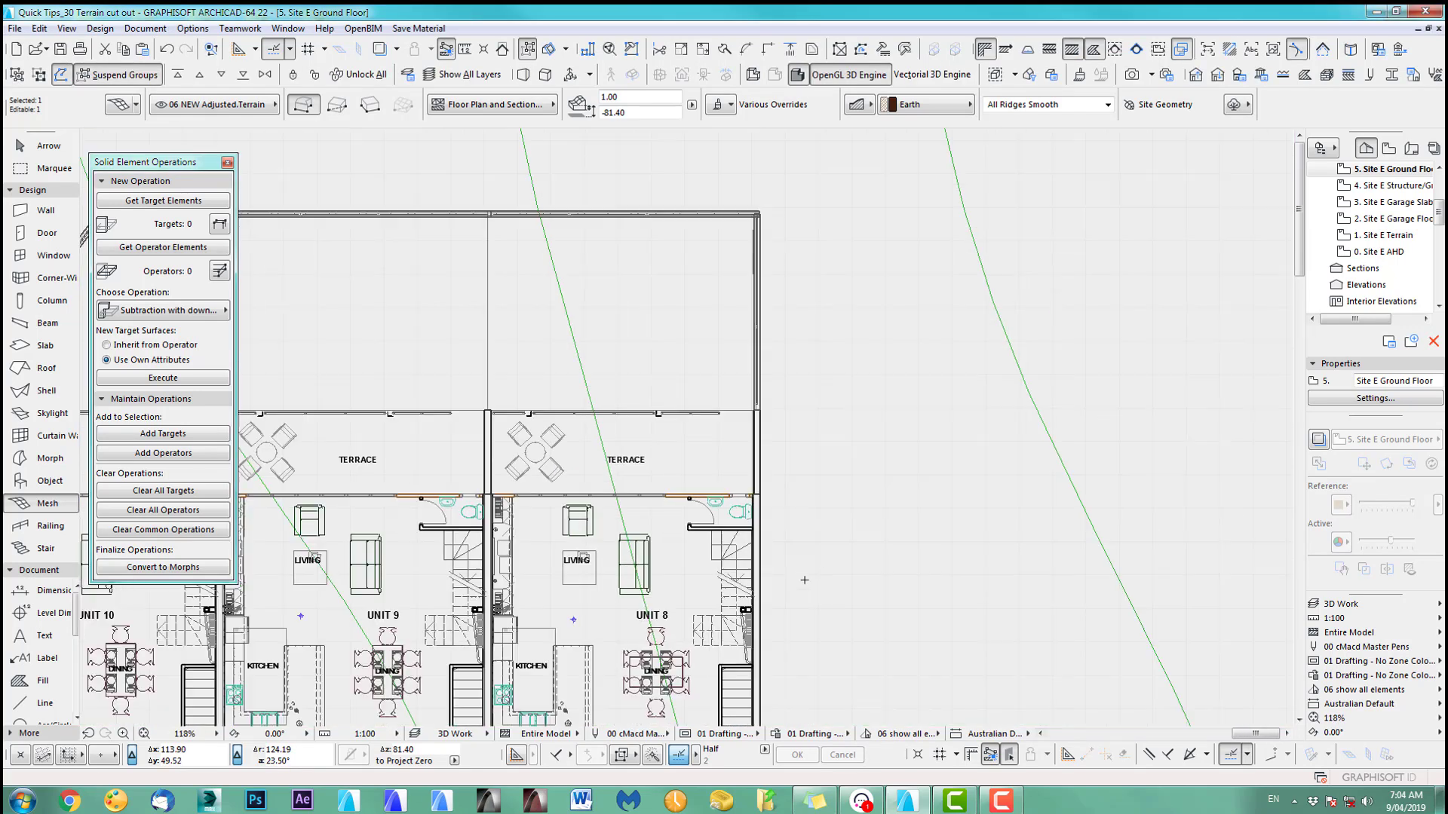
pyautogui.moveTo(804, 579); pyautogui.dragTo(776, 326, button='middle')
pyautogui.moveTo(756, 525); pyautogui.dragTo(749, 430, button='middle')
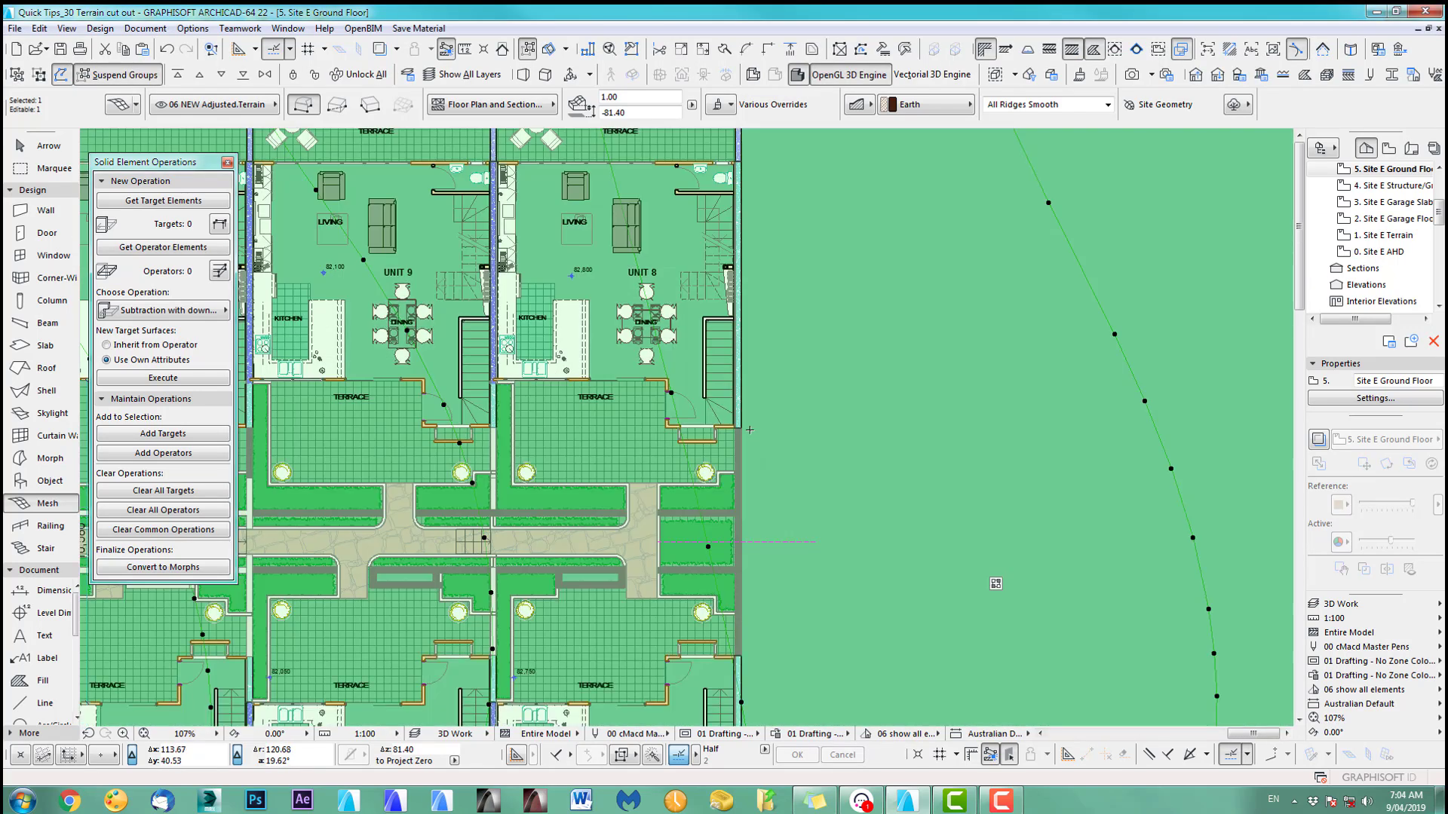
pyautogui.click(740, 426)
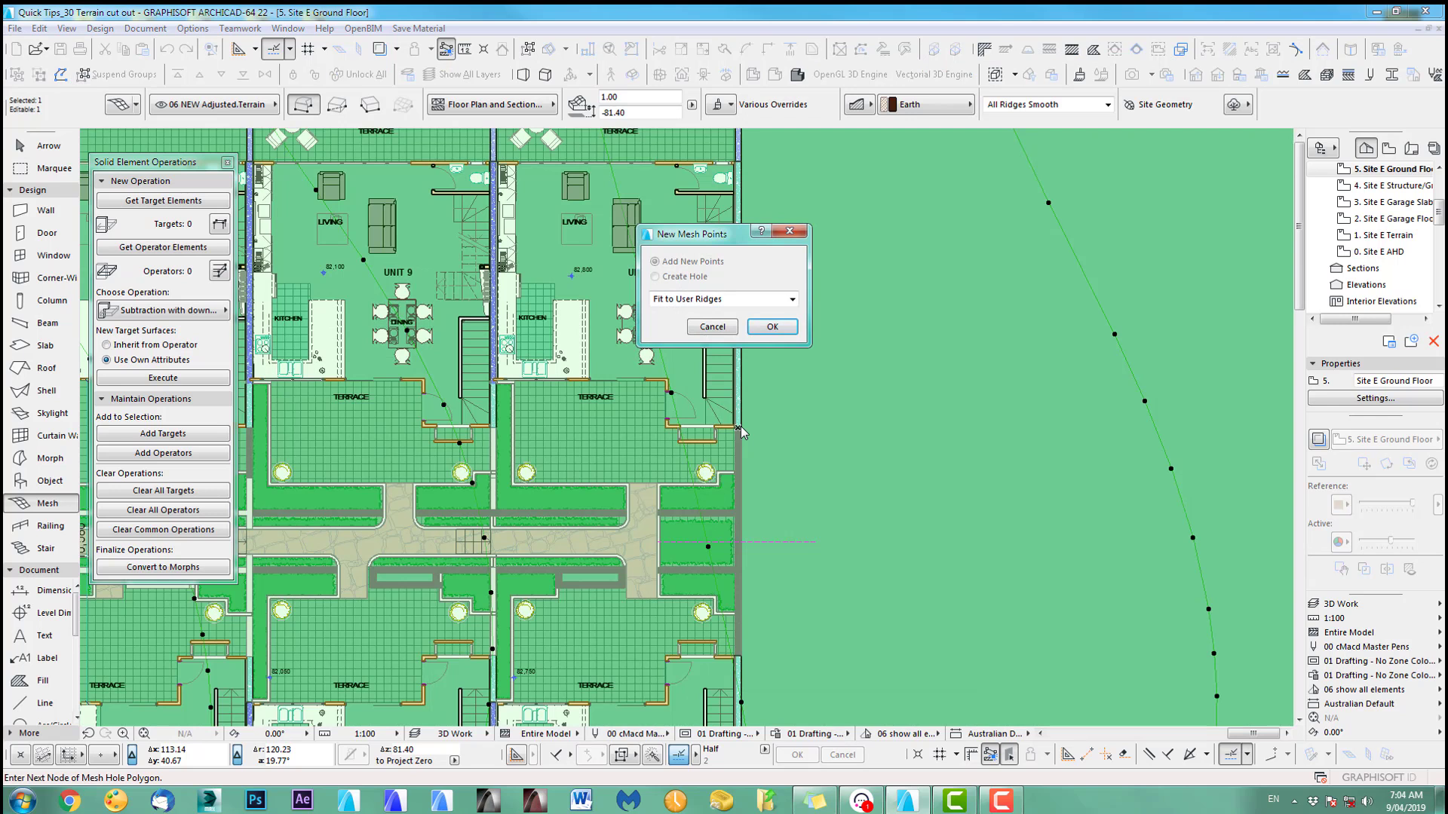
pyautogui.click(770, 326)
pyautogui.scroll(8, 758, 377)
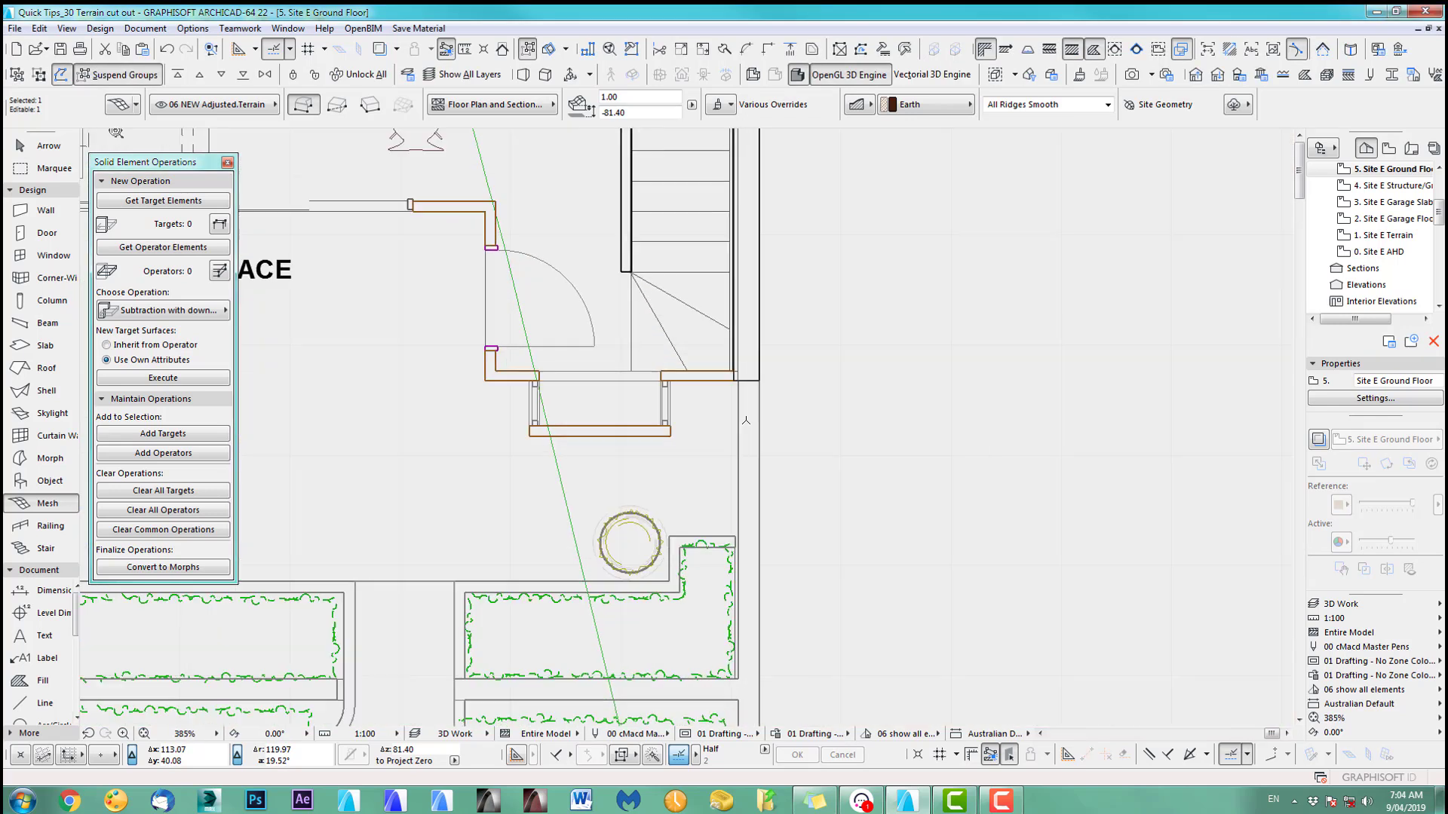
pyautogui.hotkey('ctrl', 'z')
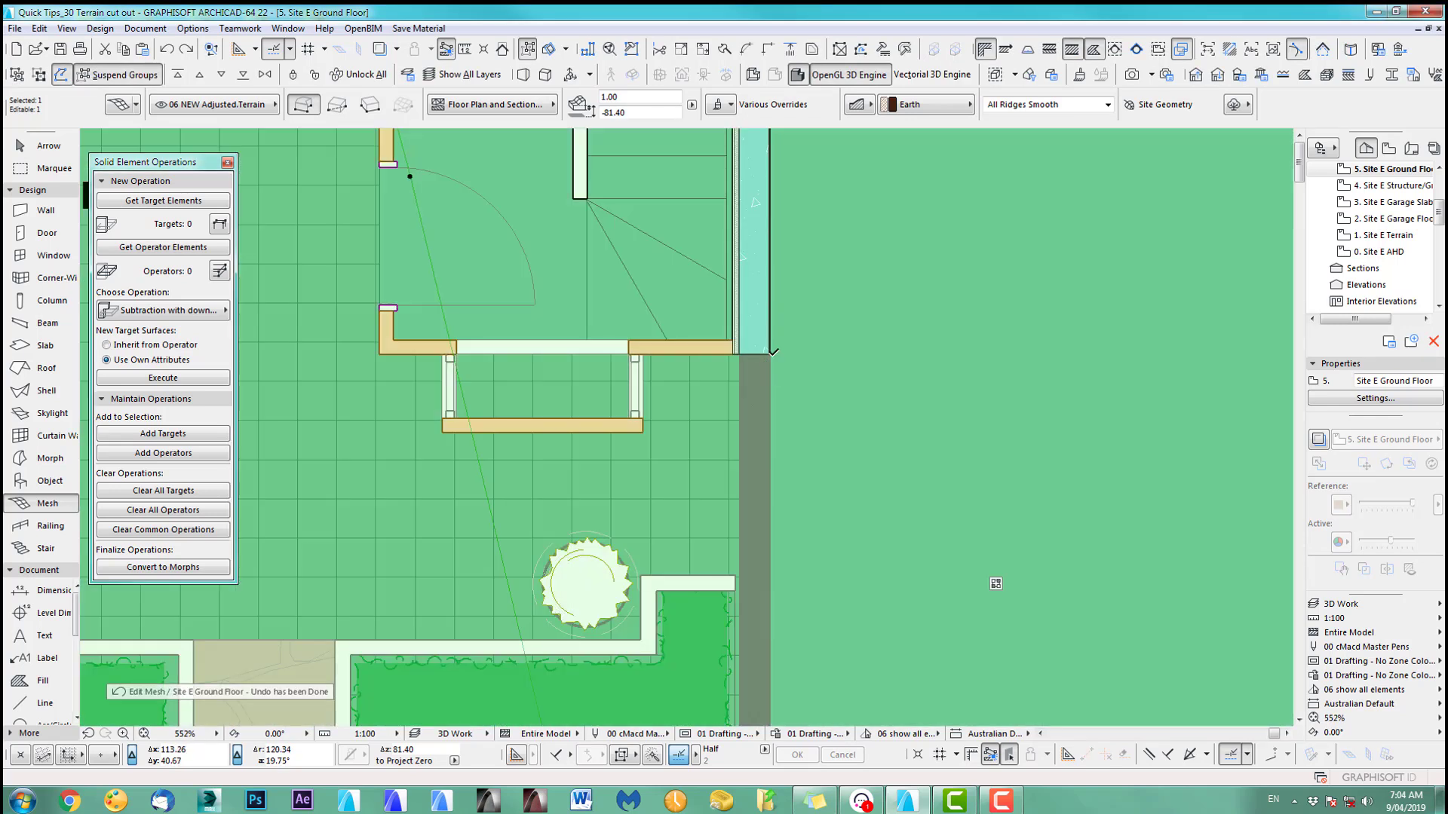
# - Add a mesh point exactly on the outermost corner at the courtyard end of Unit 8's outer wall
pyautogui.click(772, 352)
pyautogui.click(770, 326)
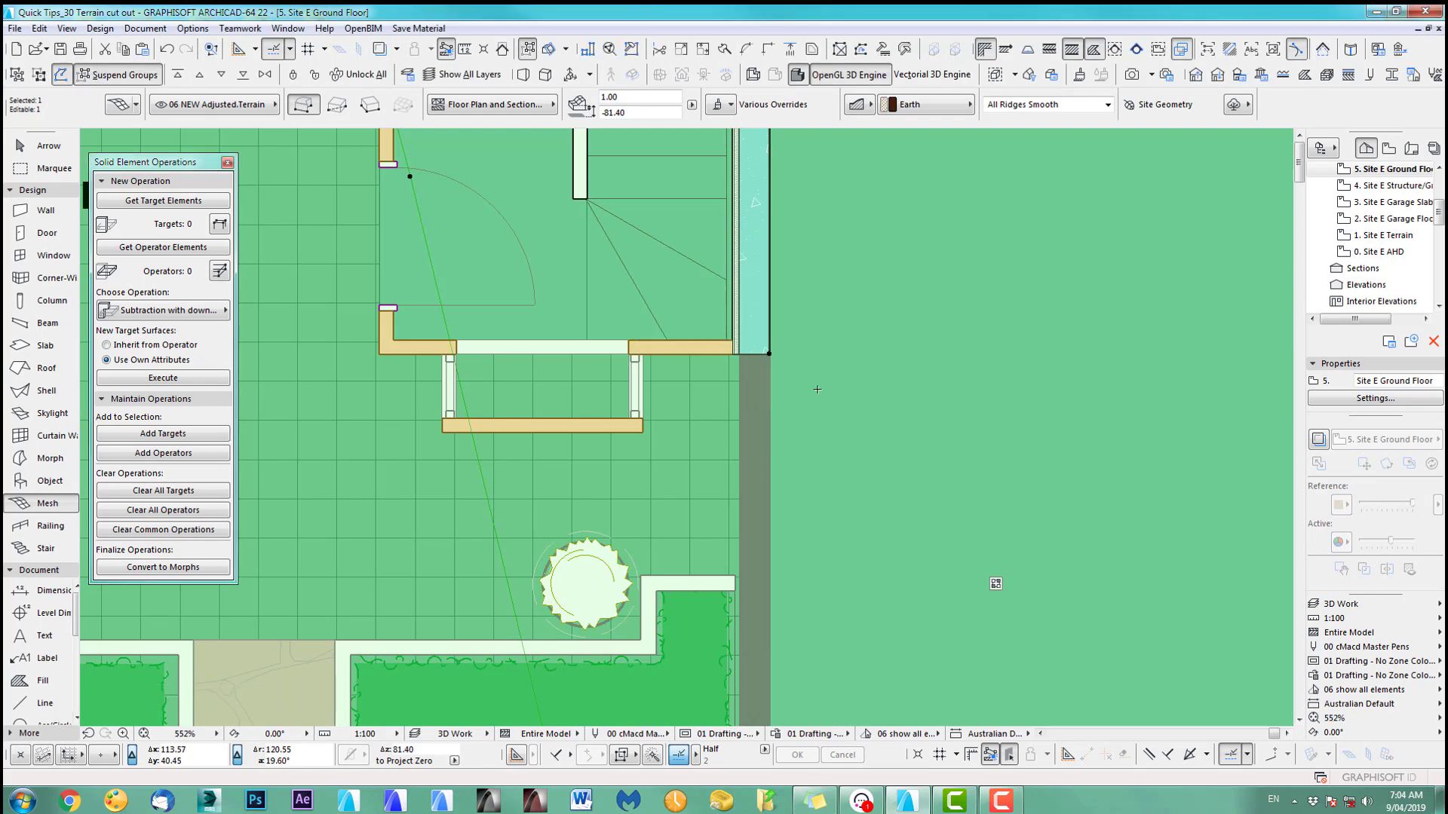
# - Lower the mesh point where Unit 8's terrace wall meets the fence to a Z level of about 85.27 in 3D
pyautogui.press('F3')
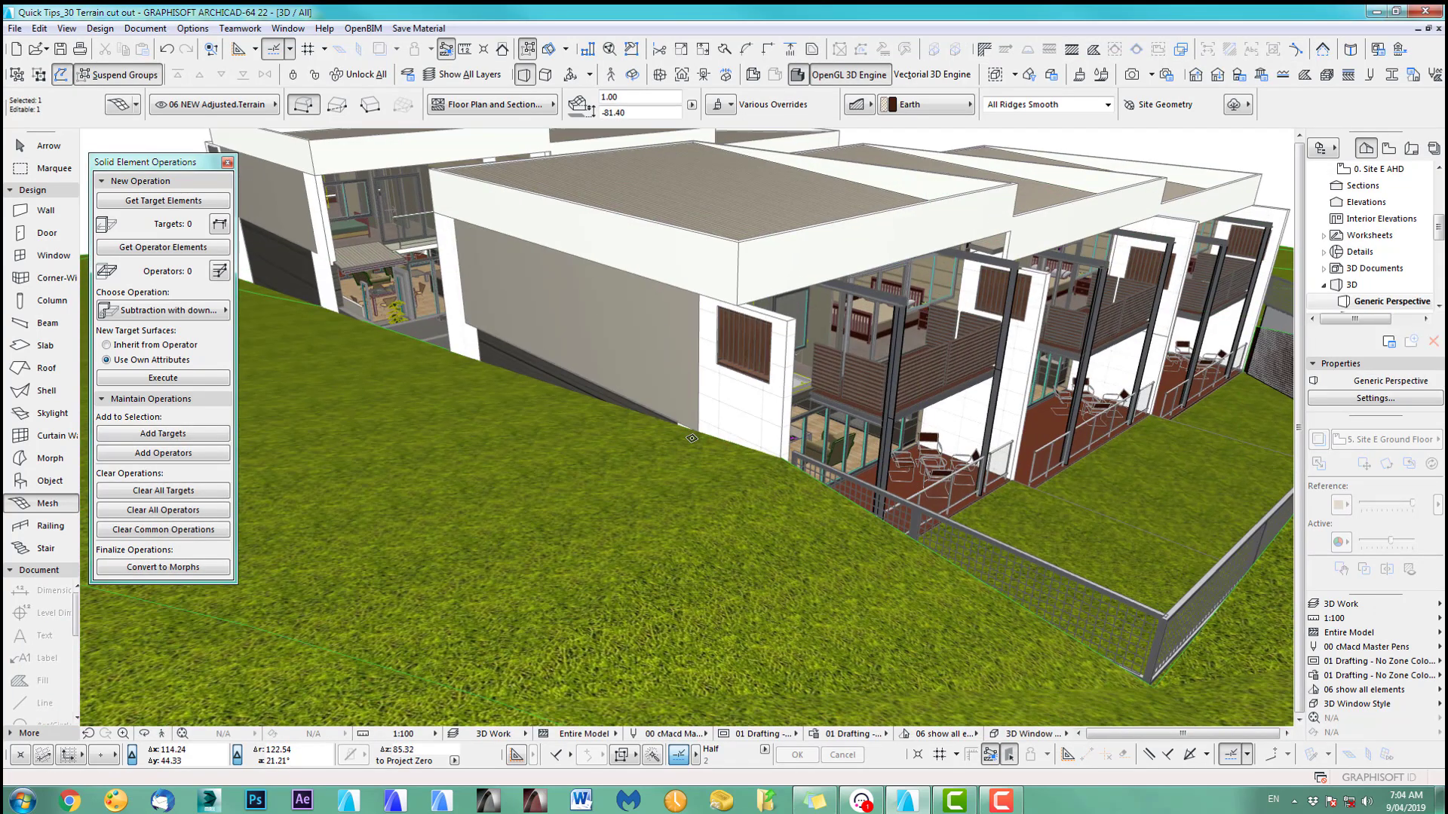
pyautogui.scroll(2, 780, 456)
pyautogui.keyDown('shift'); pyautogui.click(784, 462); pyautogui.keyUp('shift')
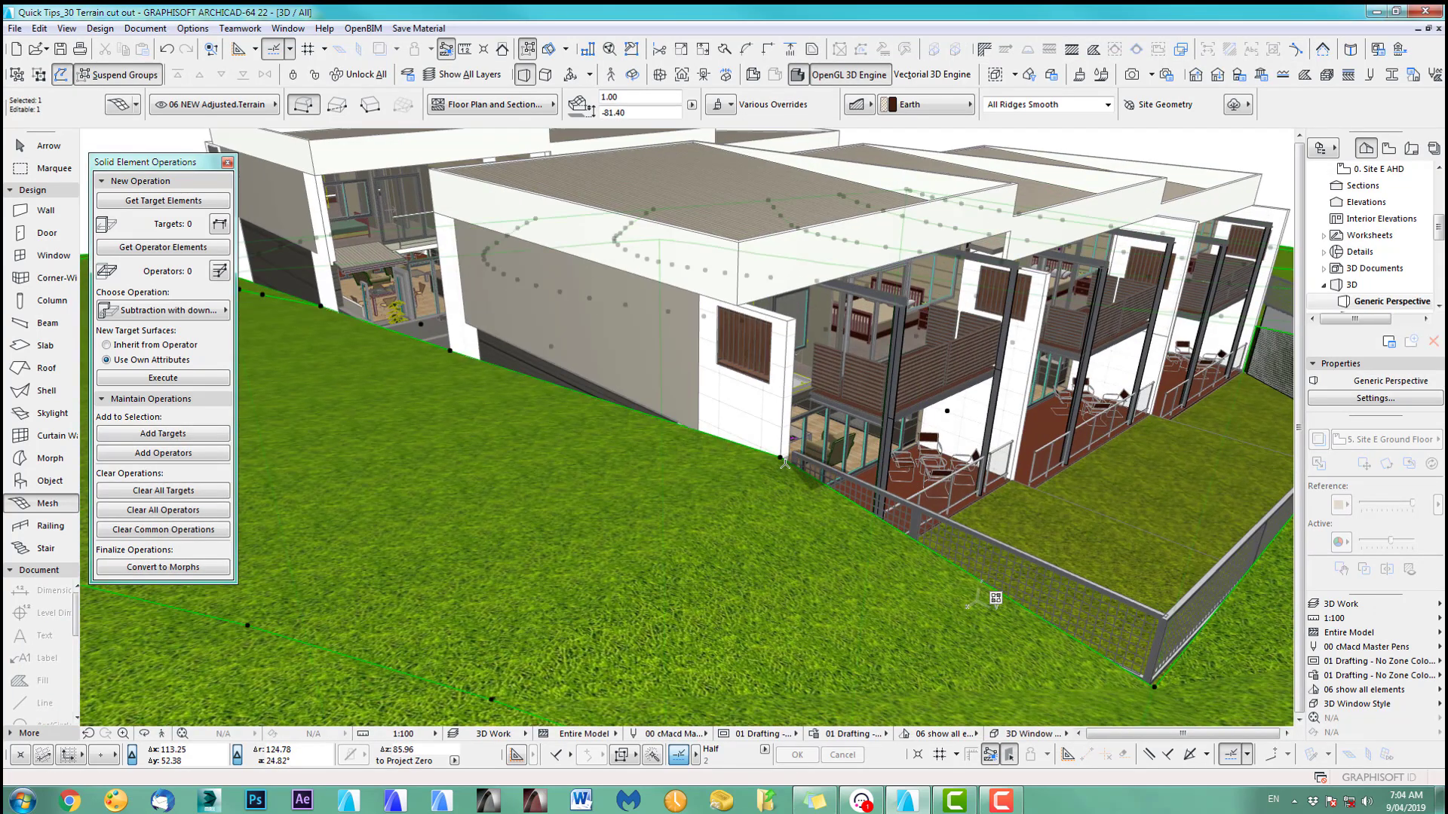
pyautogui.click(781, 458)
pyautogui.click(887, 529)
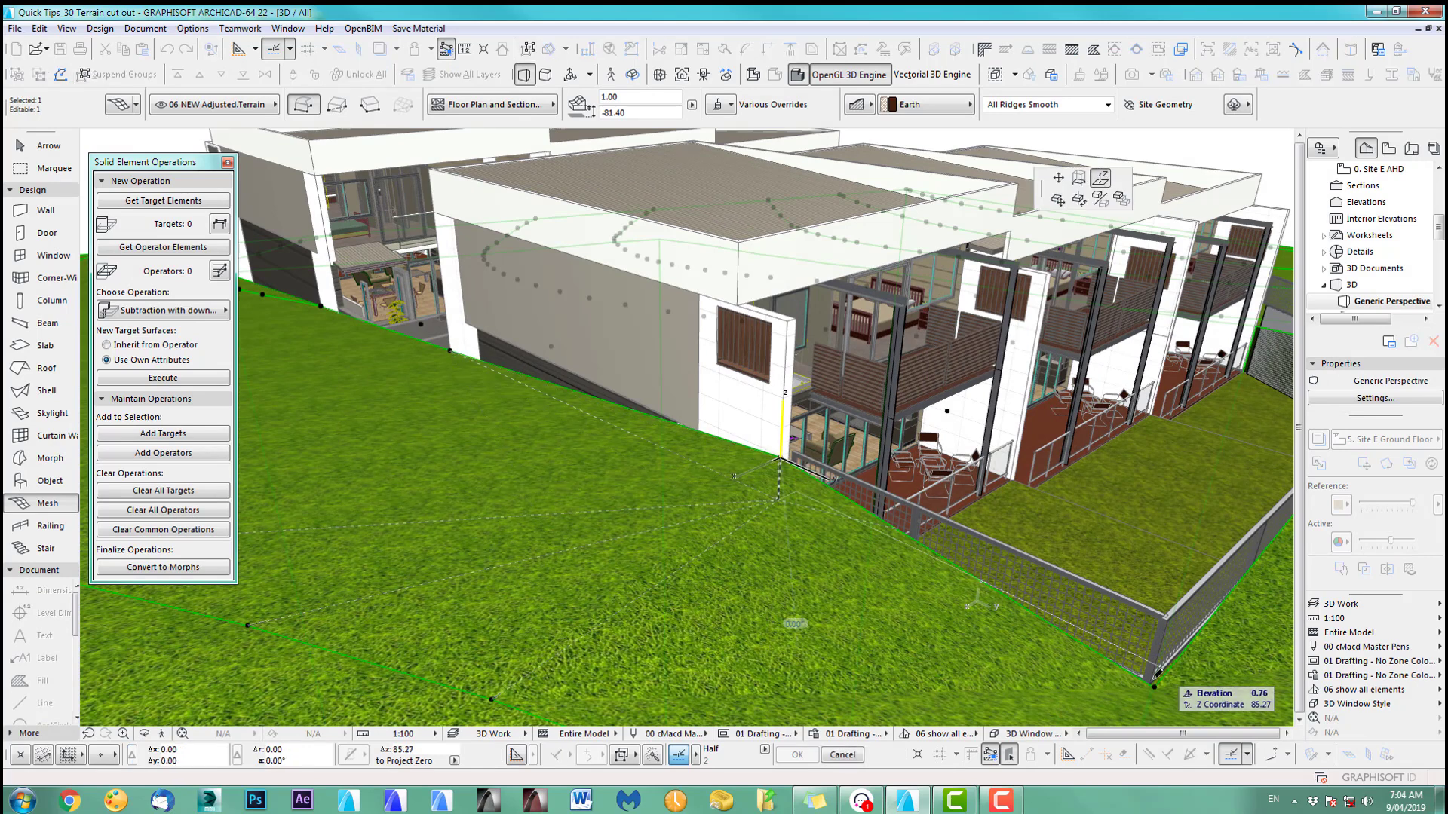
pyautogui.click(1157, 673)
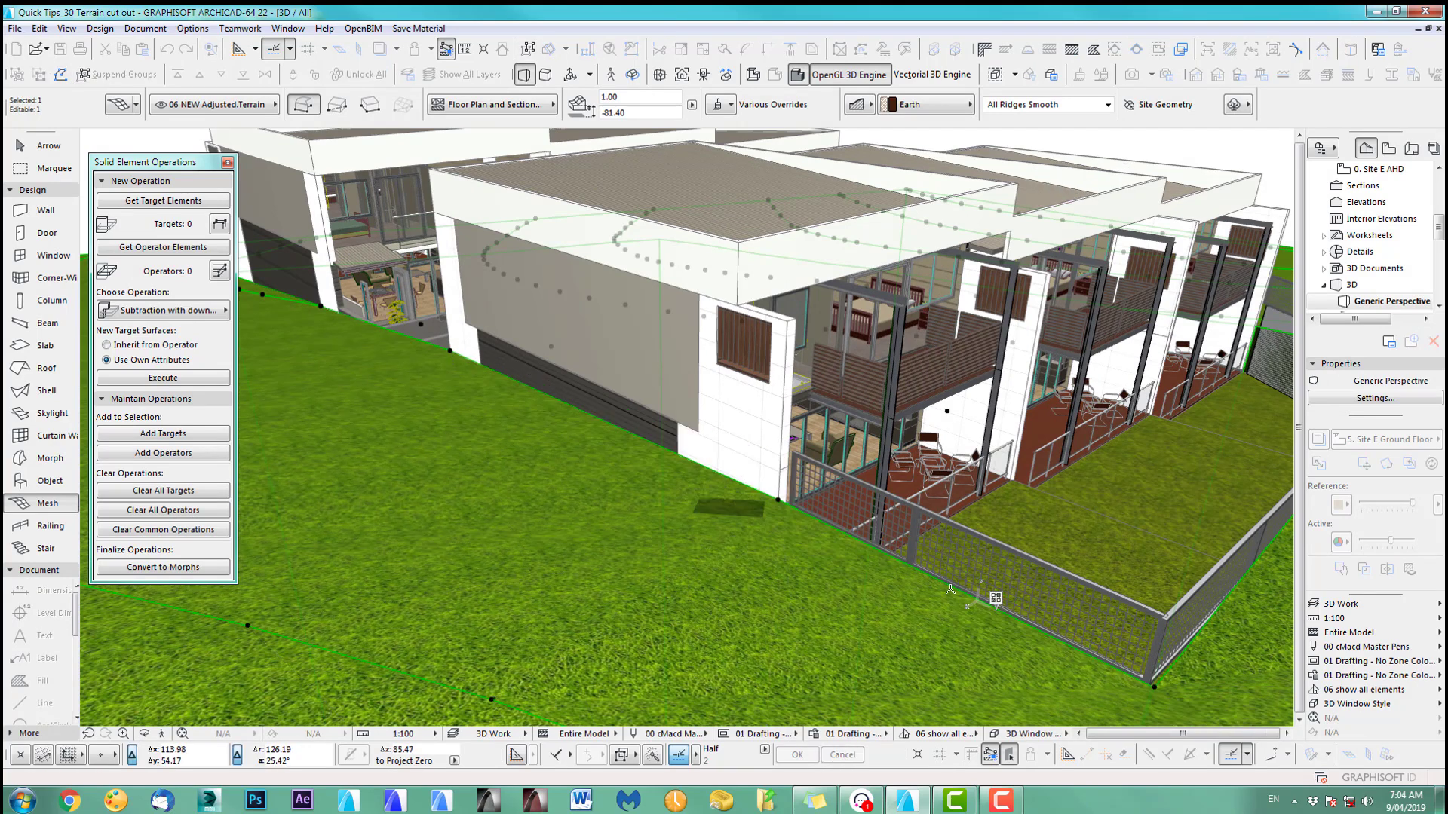
# - Lower the mesh point at the courtyard end of Unit 8's outer wall in two moves to expose the wall's base
pyautogui.keyDown('shift'); pyautogui.moveTo(645, 513); pyautogui.dragTo(972, 558, button='middle'); pyautogui.keyUp('shift')
pyautogui.keyDown('shift'); pyautogui.moveTo(603, 494); pyautogui.dragTo(800, 492, button='middle'); pyautogui.keyUp('shift')
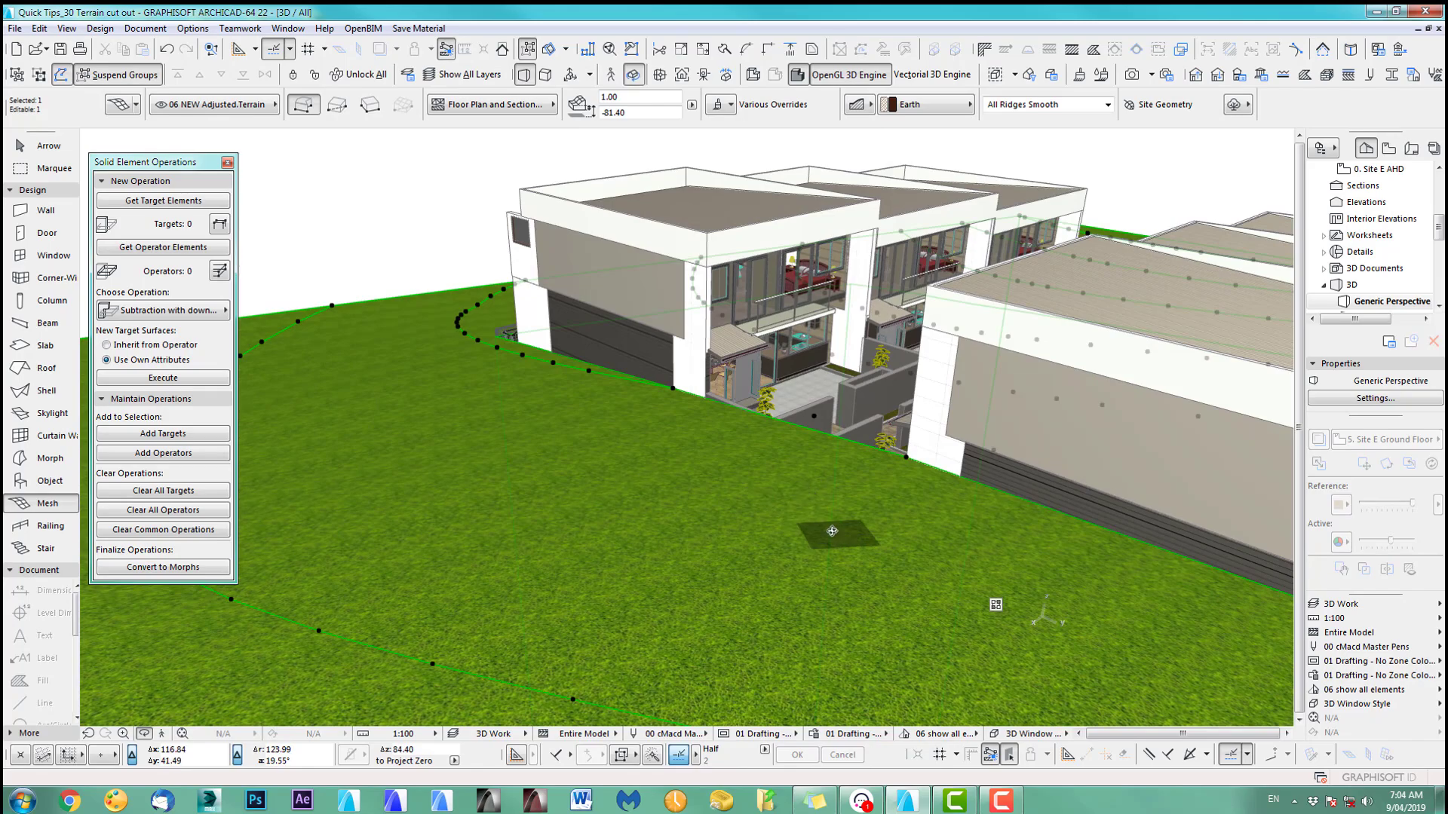
pyautogui.keyDown('shift'); pyautogui.moveTo(649, 478); pyautogui.dragTo(971, 463, button='middle'); pyautogui.keyUp('shift')
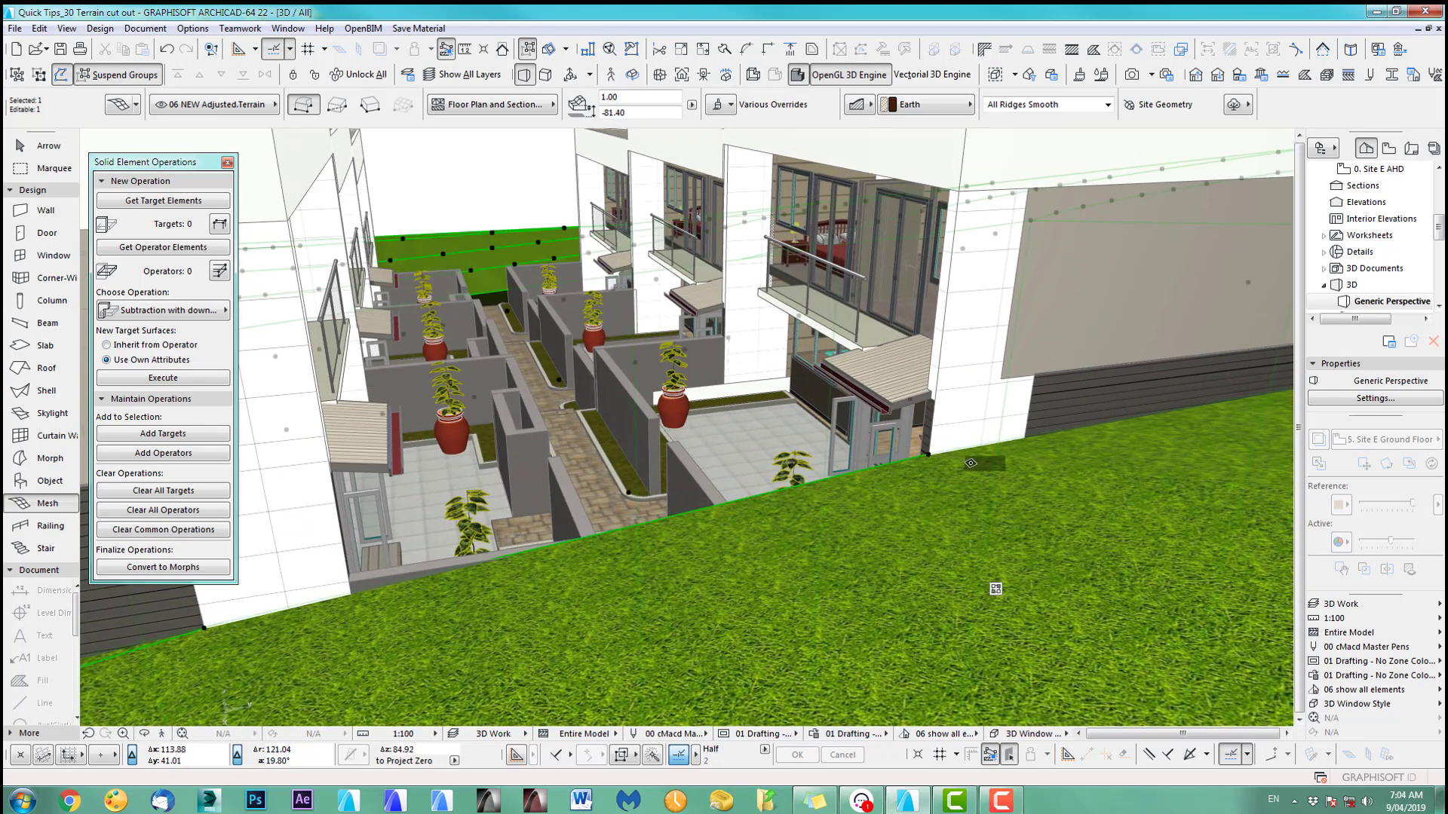
pyautogui.click(929, 453)
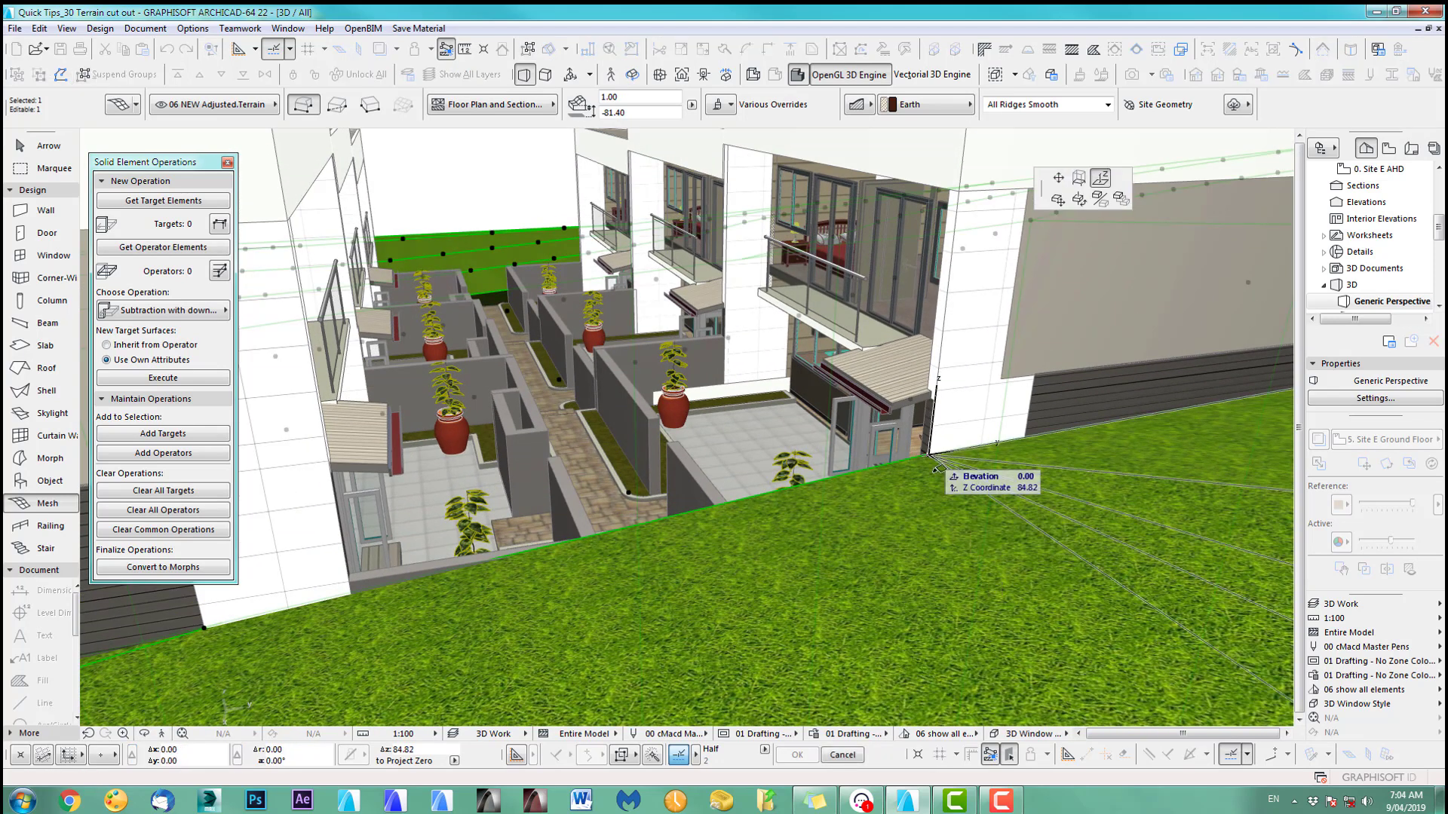
pyautogui.click(933, 527)
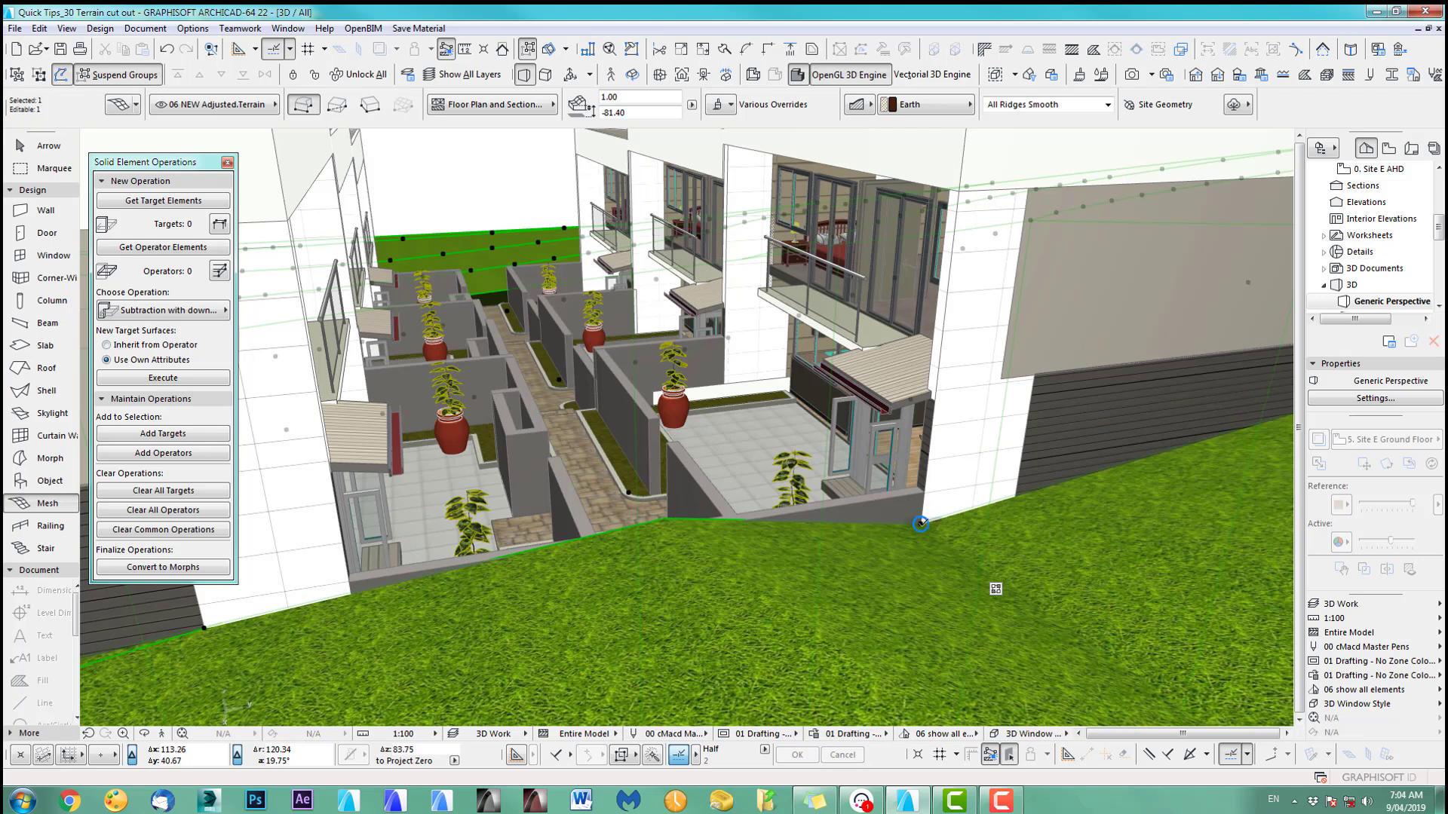
pyautogui.click(920, 522)
pyautogui.click(929, 588)
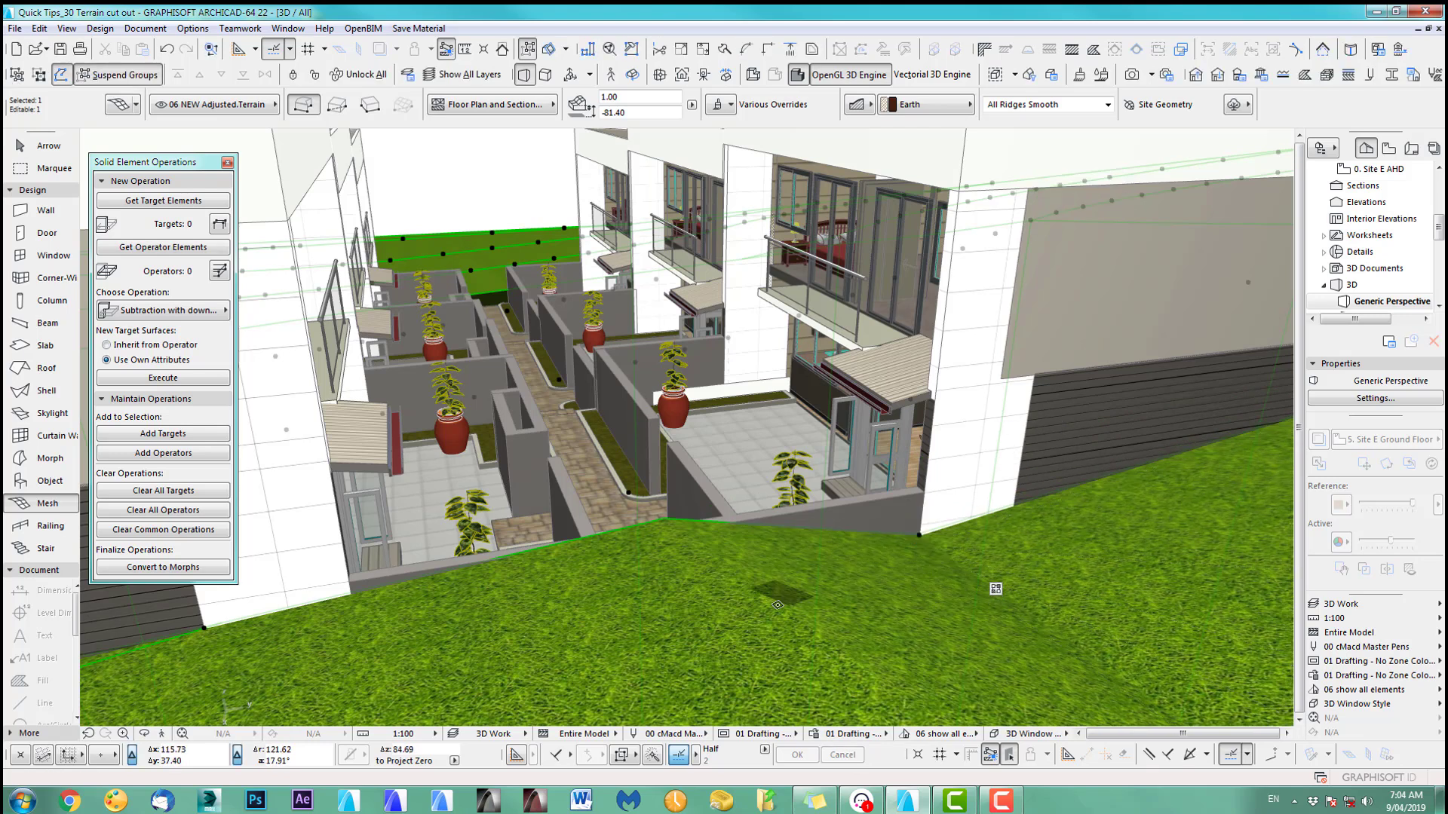
# - Add a mesh point in plan at the outer wall corner beside the end unit's 82,750 terrace, using Fit to User Ridges
pyautogui.keyDown('shift'); pyautogui.moveTo(777, 604); pyautogui.dragTo(993, 456, button='middle'); pyautogui.keyUp('shift')
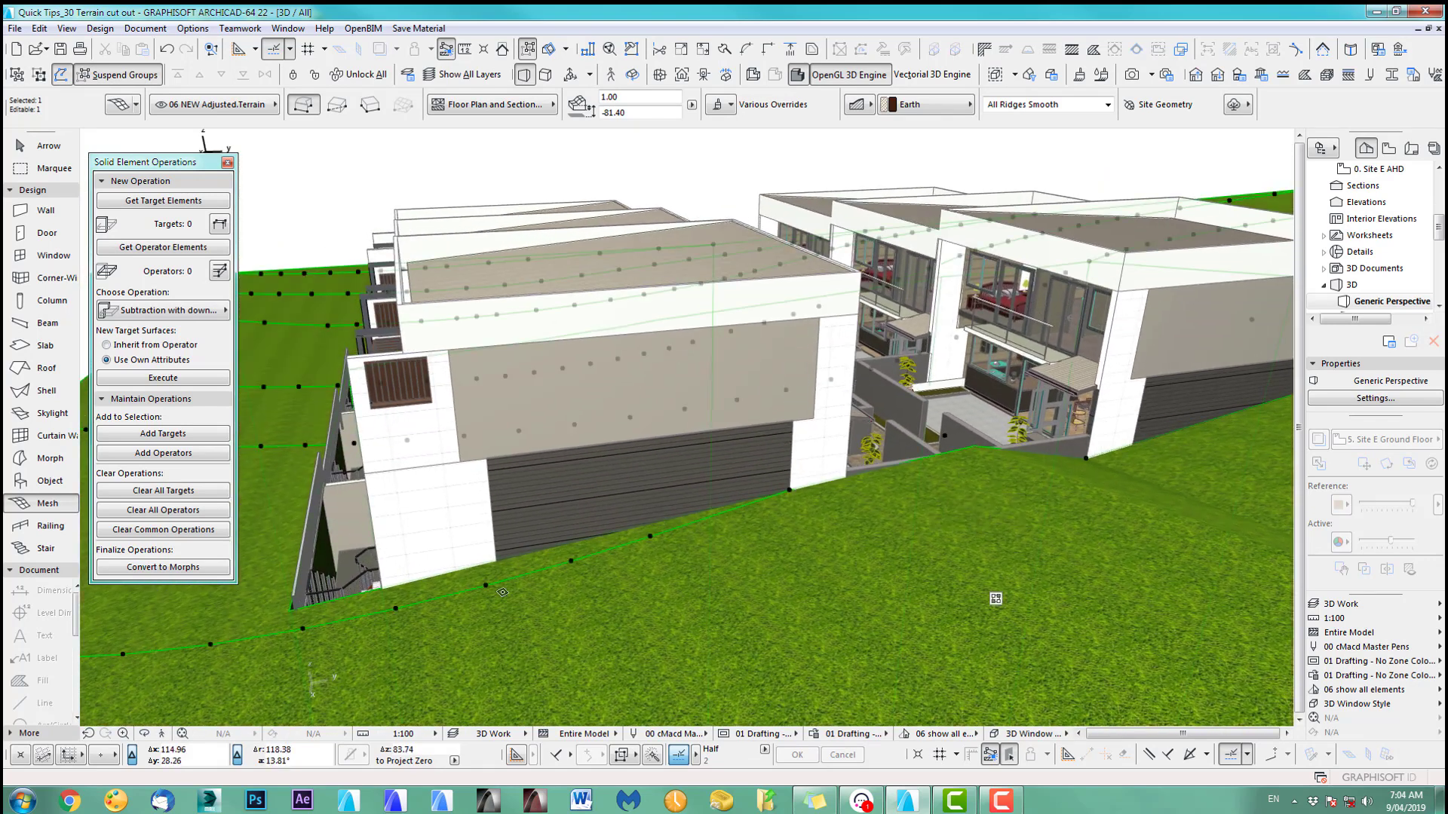
pyautogui.press('F2')
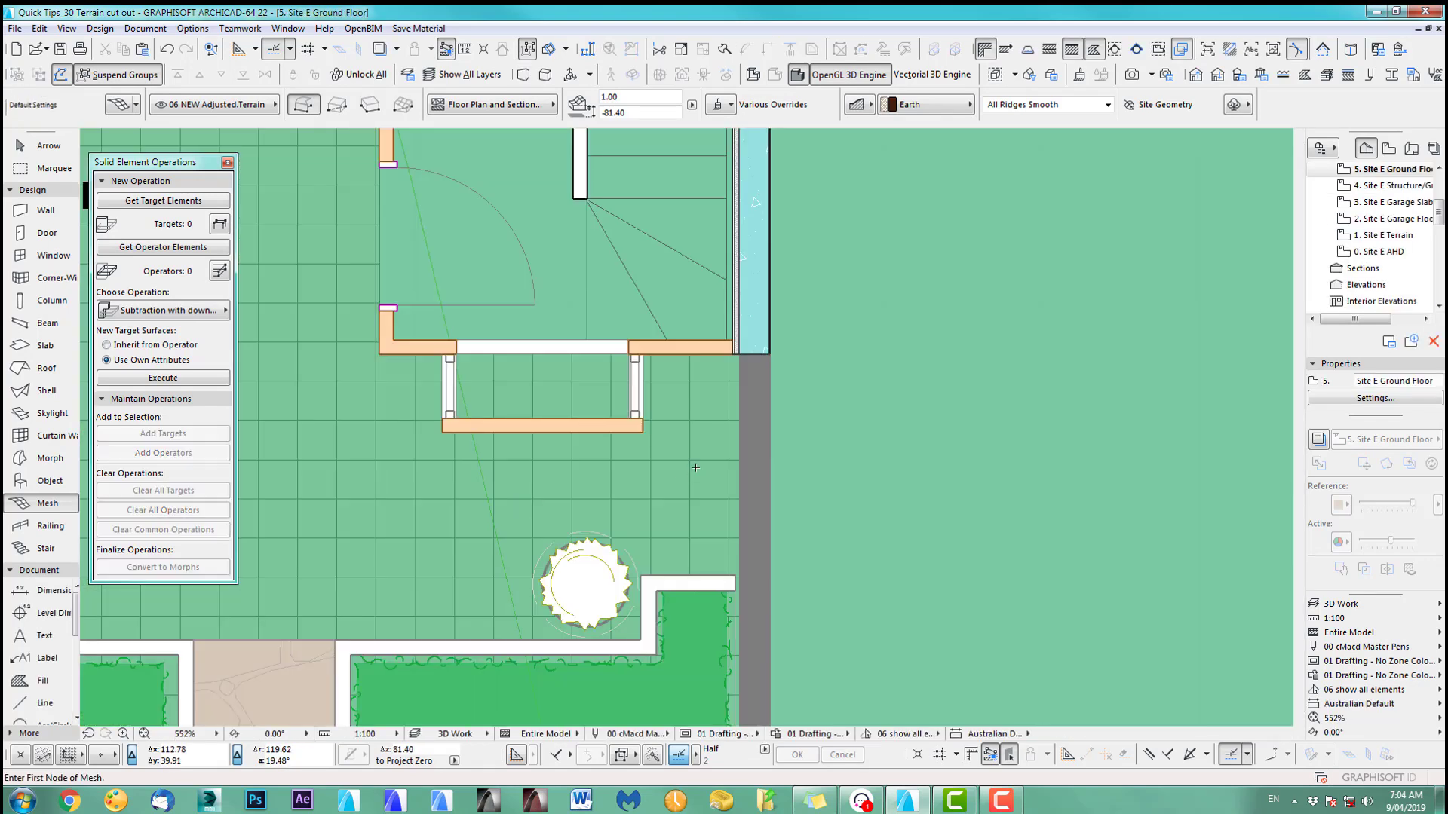
pyautogui.scroll(-3, 695, 467)
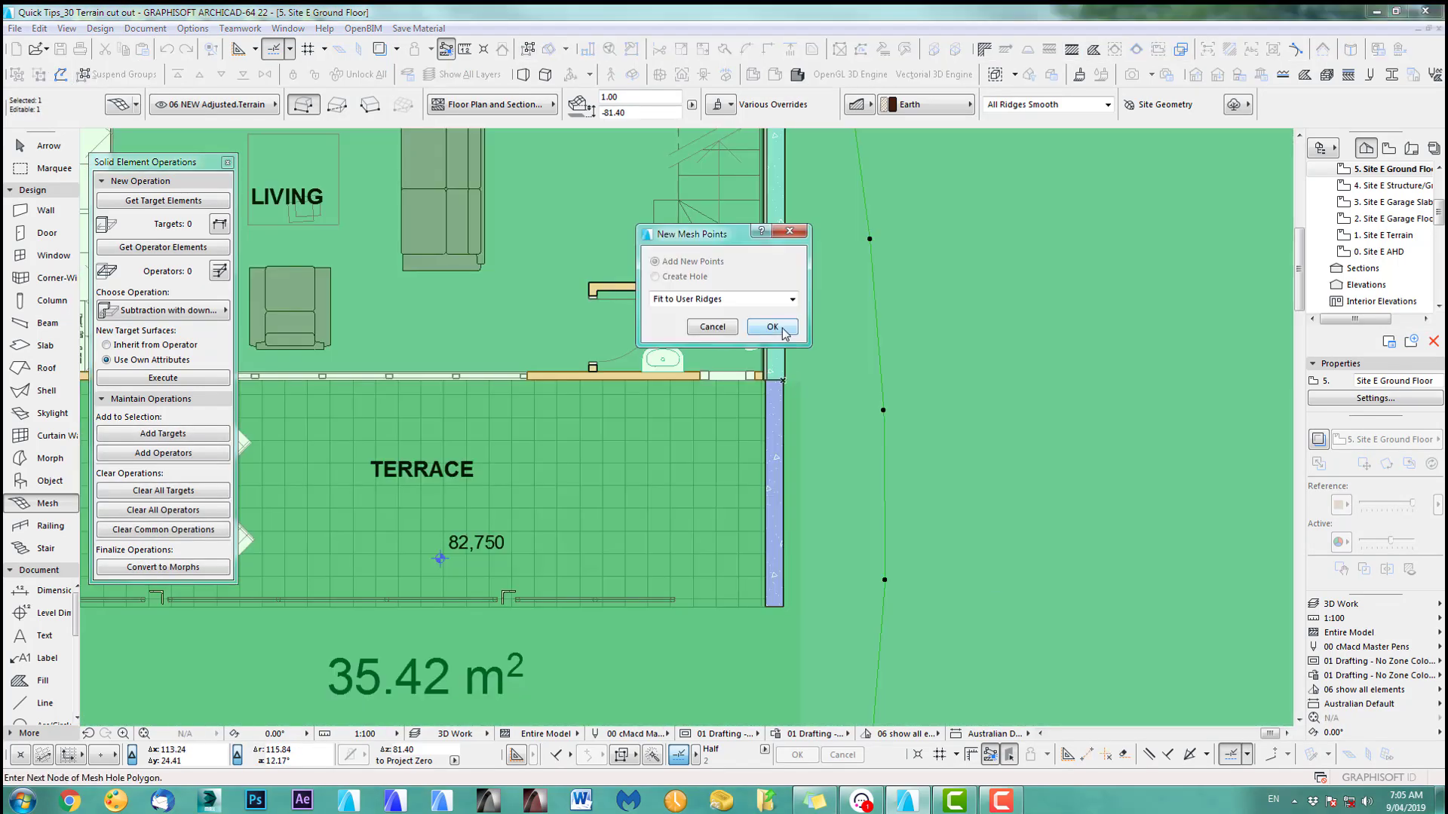
pyautogui.click(784, 334)
pyautogui.scroll(-2, 783, 380)
pyautogui.moveTo(752, 506); pyautogui.dragTo(986, 475, button='middle')
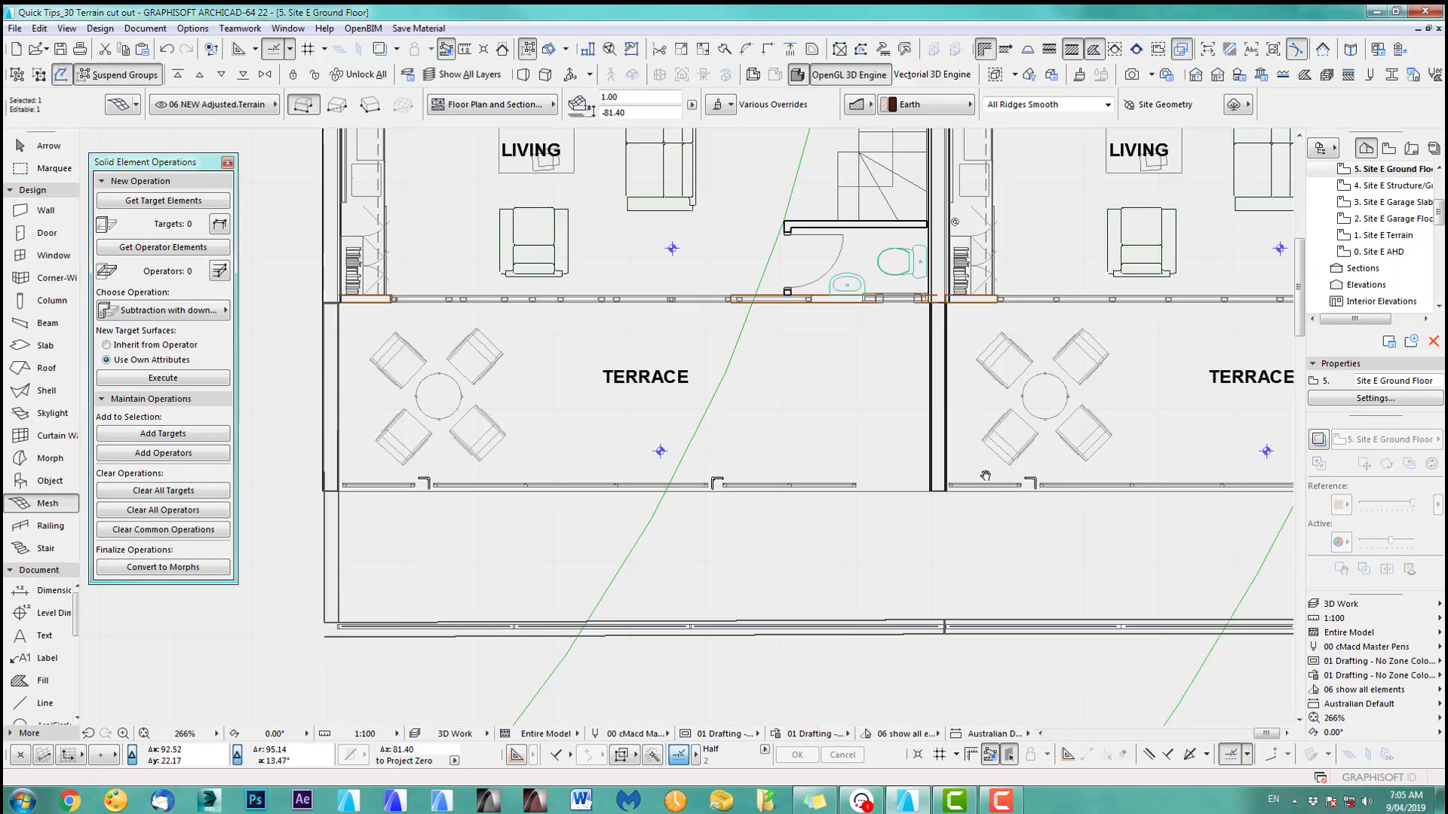
# - Add mesh points at the terrace end of Unit 5's outer wall, using Fit to User Ridges
pyautogui.scroll(-3, 985, 477)
pyautogui.doubleClick(1164, 507)
pyautogui.click(772, 336)
pyautogui.doubleClick(283, 507)
pyautogui.click(772, 328)
pyautogui.moveTo(626, 459); pyautogui.dragTo(995, 591, button='middle')
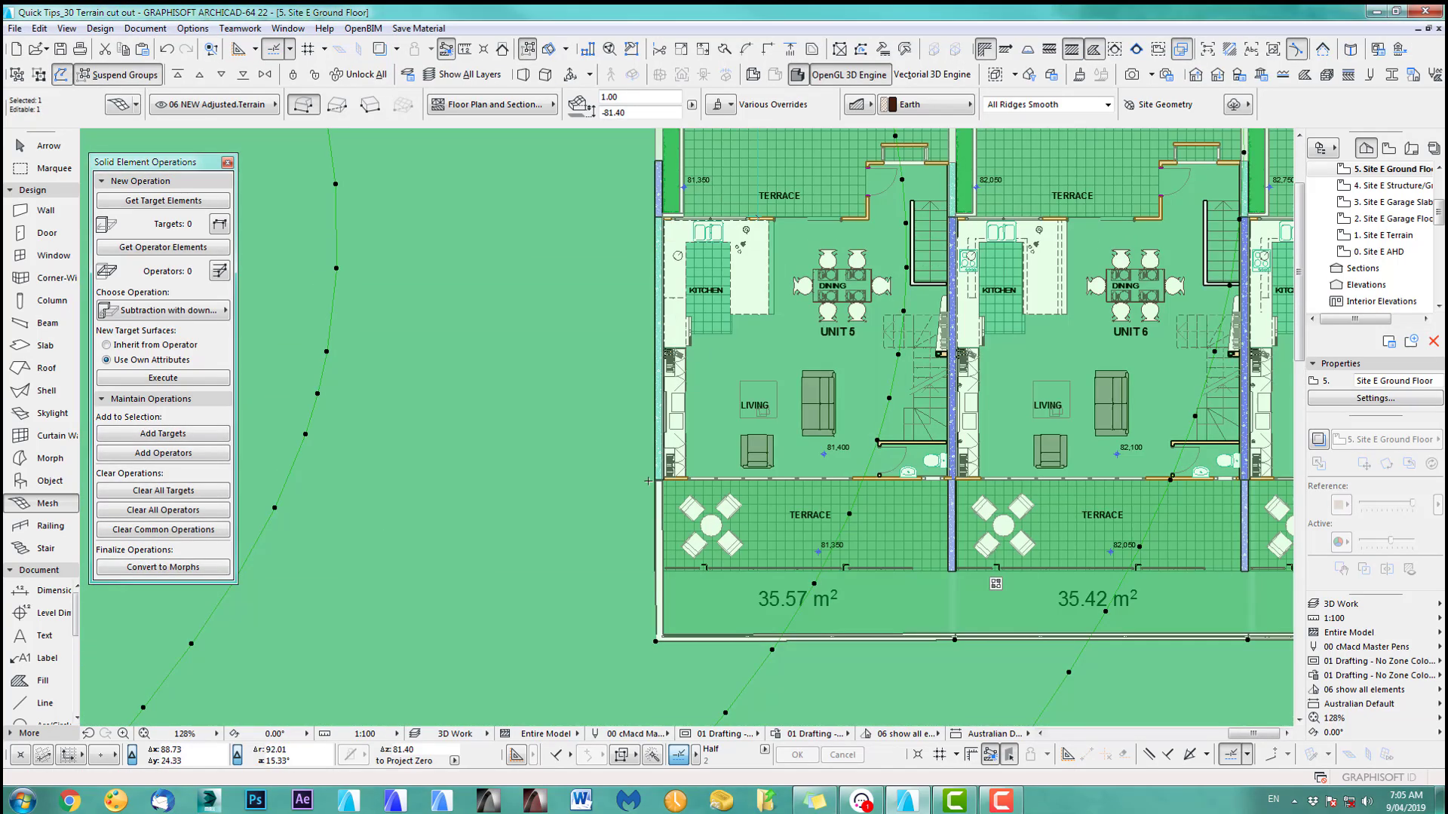
# - Add mesh points at the courtyard end of Unit 5's outer wall and at Unit 10's outer wall corners, using Fit to User Ridges
pyautogui.moveTo(792, 227); pyautogui.dragTo(825, 592, button='middle')
pyautogui.doubleClick(698, 524)
pyautogui.click(772, 329)
pyautogui.moveTo(821, 136); pyautogui.dragTo(841, 523, button='middle')
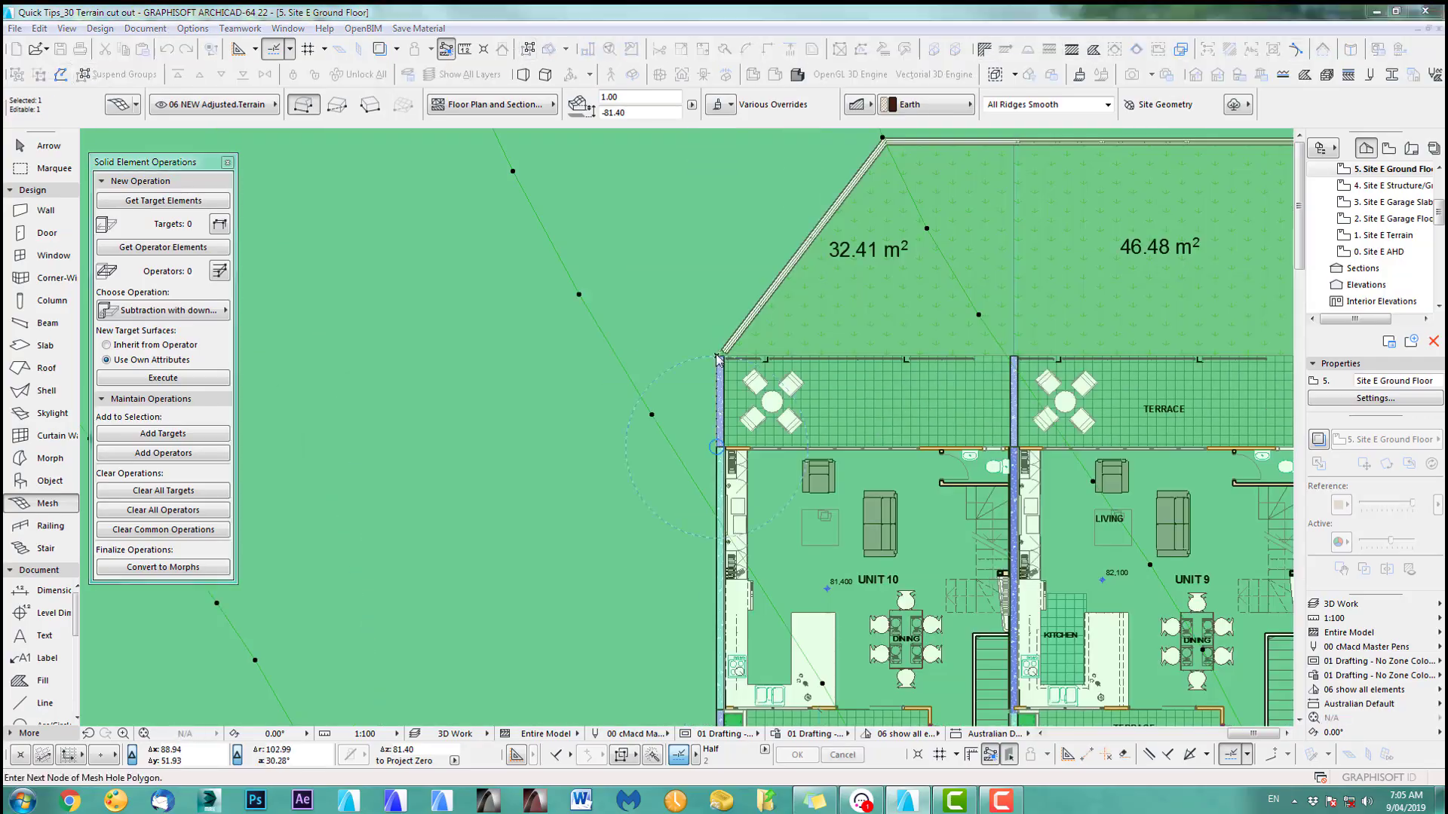
pyautogui.scroll(-3, 840, 523)
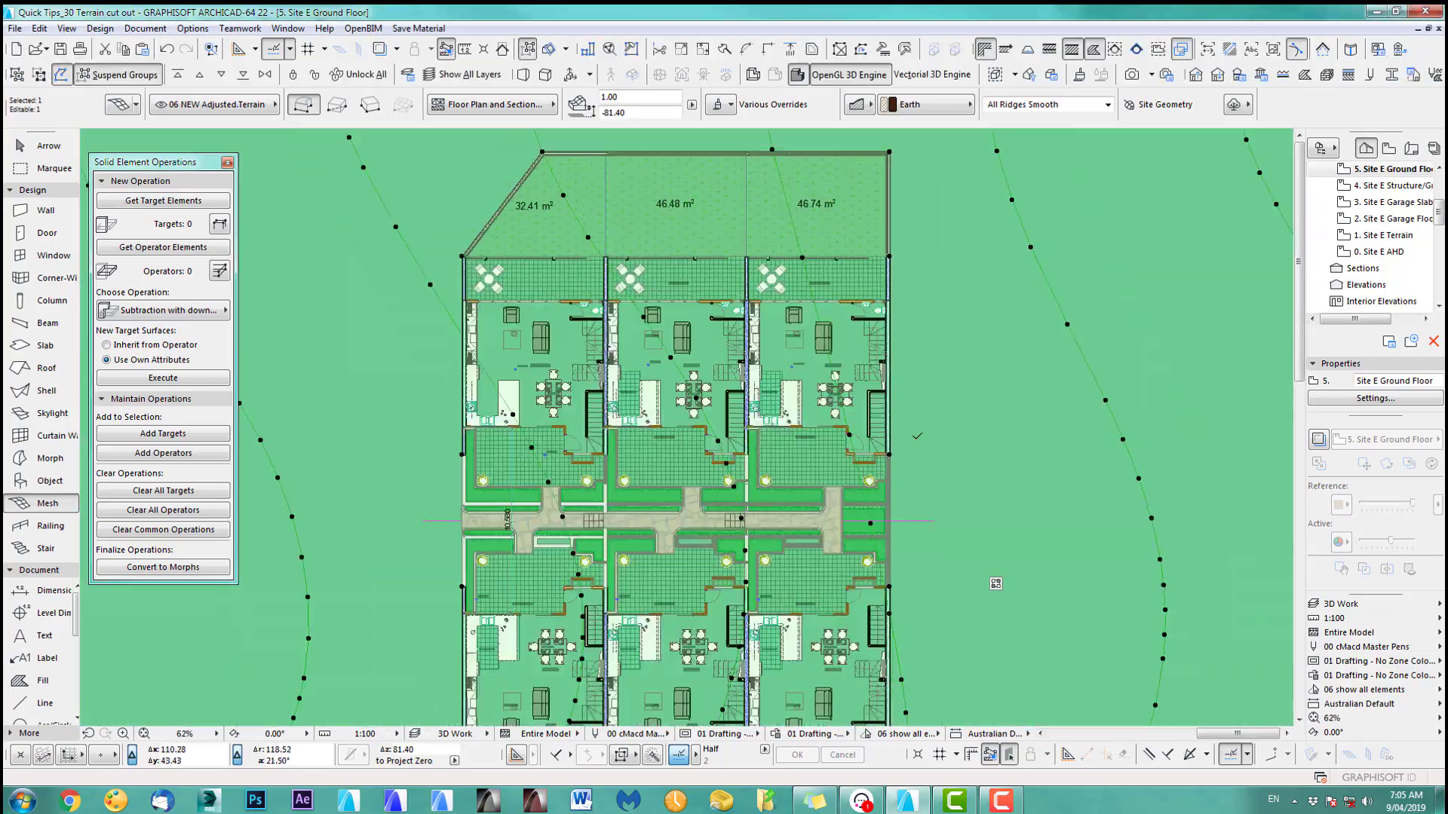
# - Inspect the adjusted terrain in 3D along the outer walls, courtyard entrance and fenced terraces
pyautogui.press('F3')
pyautogui.scroll(5, 843, 462)
pyautogui.moveTo(842, 463); pyautogui.dragTo(996, 585, button='middle')
pyautogui.scroll(-4, 993, 582)
pyautogui.scroll(3, 996, 585)
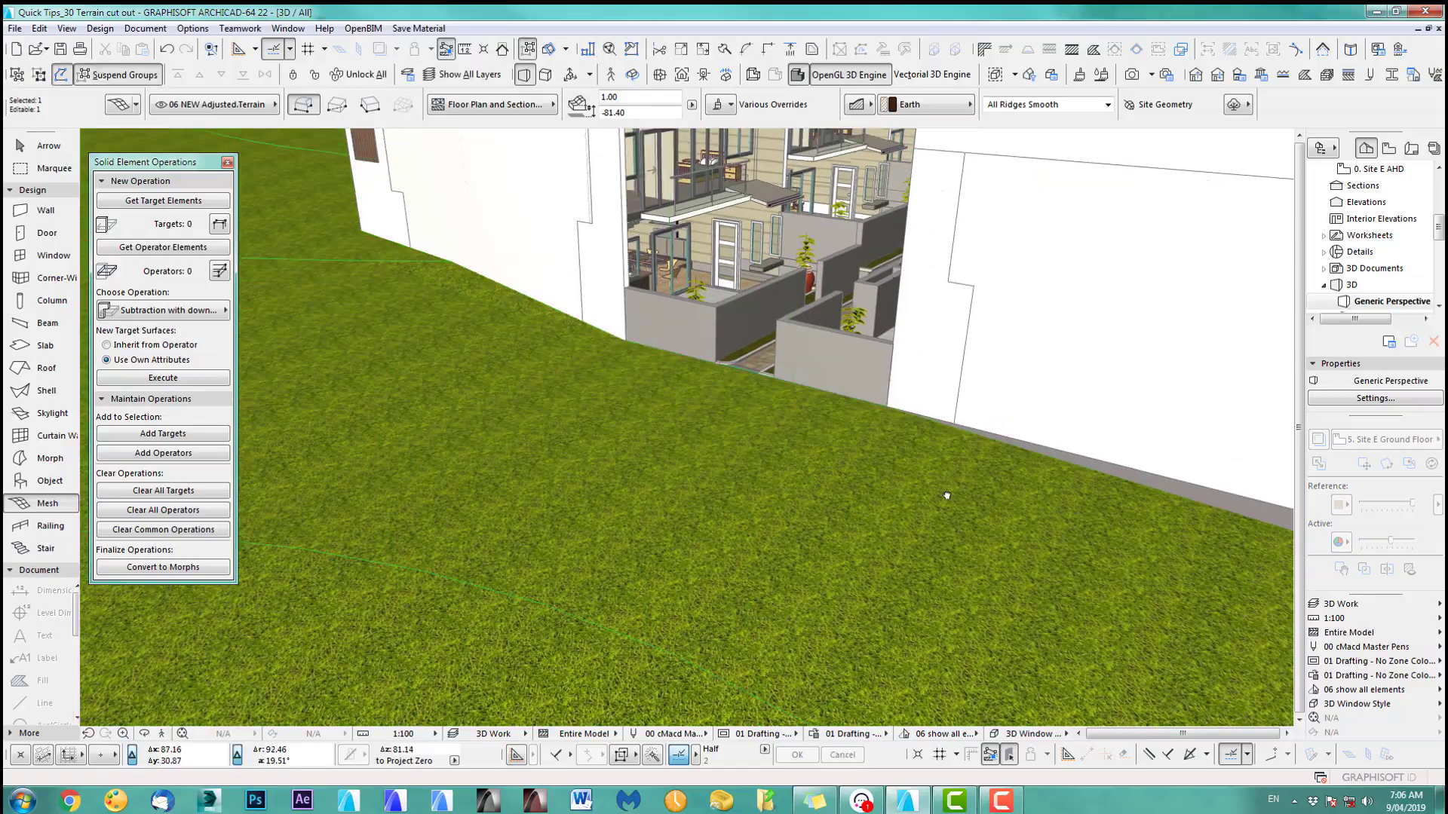
pyautogui.scroll(-5, 585, 485)
pyautogui.scroll(5, 436, 323)
pyautogui.click(435, 322)
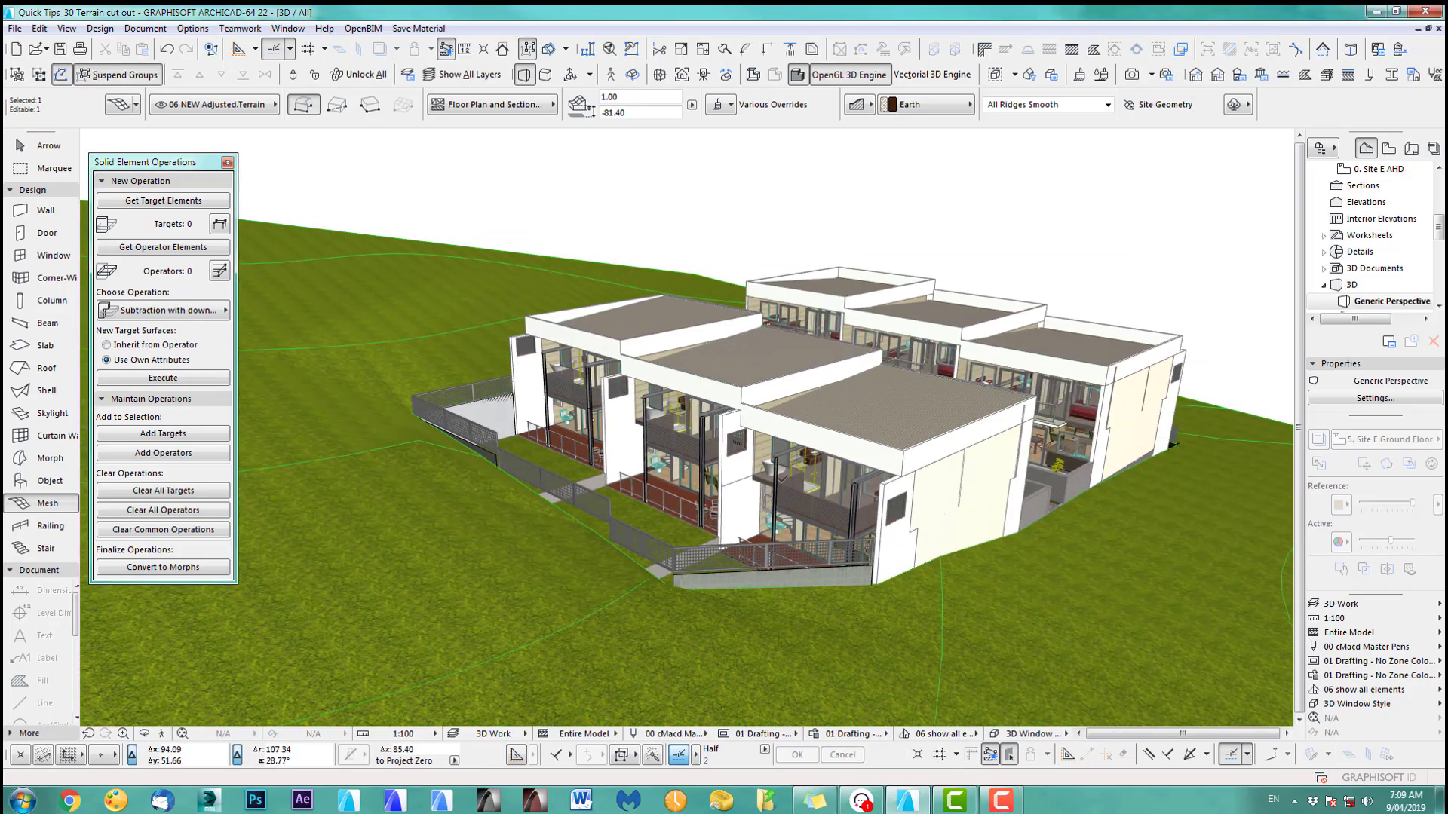
pyautogui.scroll(10, 635, 536)
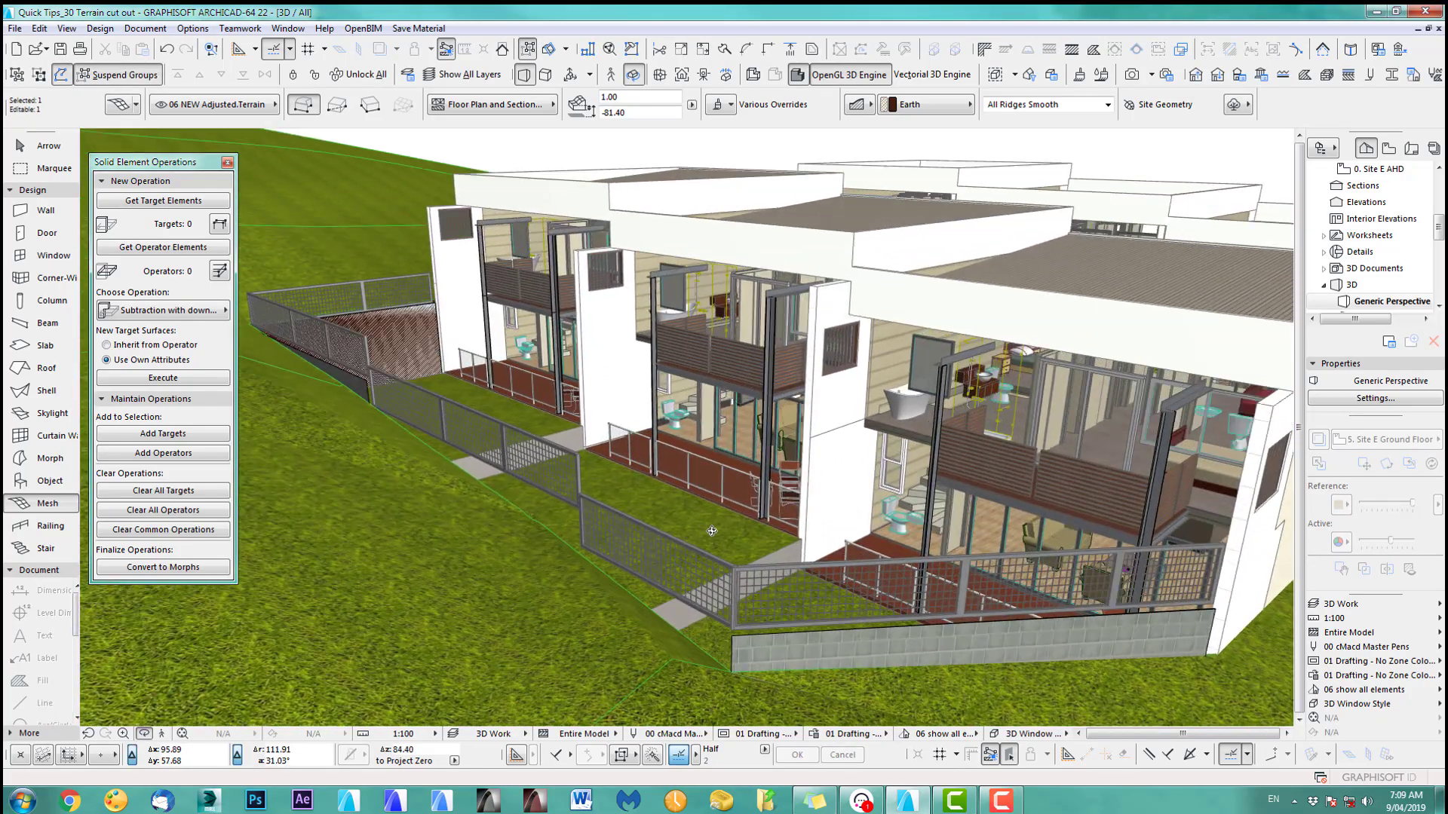
pyautogui.scroll(-10, 305, 566)
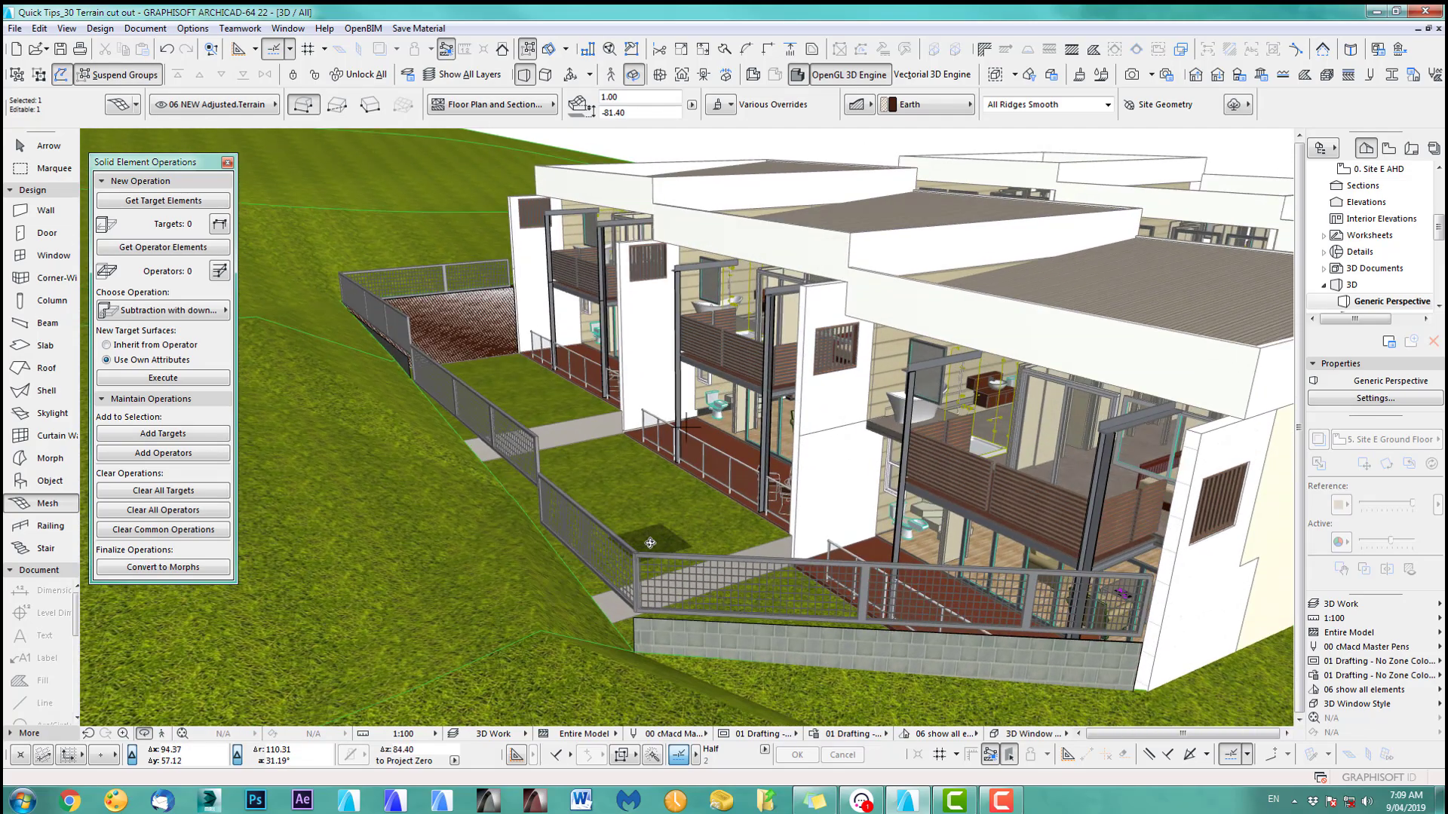
pyautogui.scroll(-10, 650, 542)
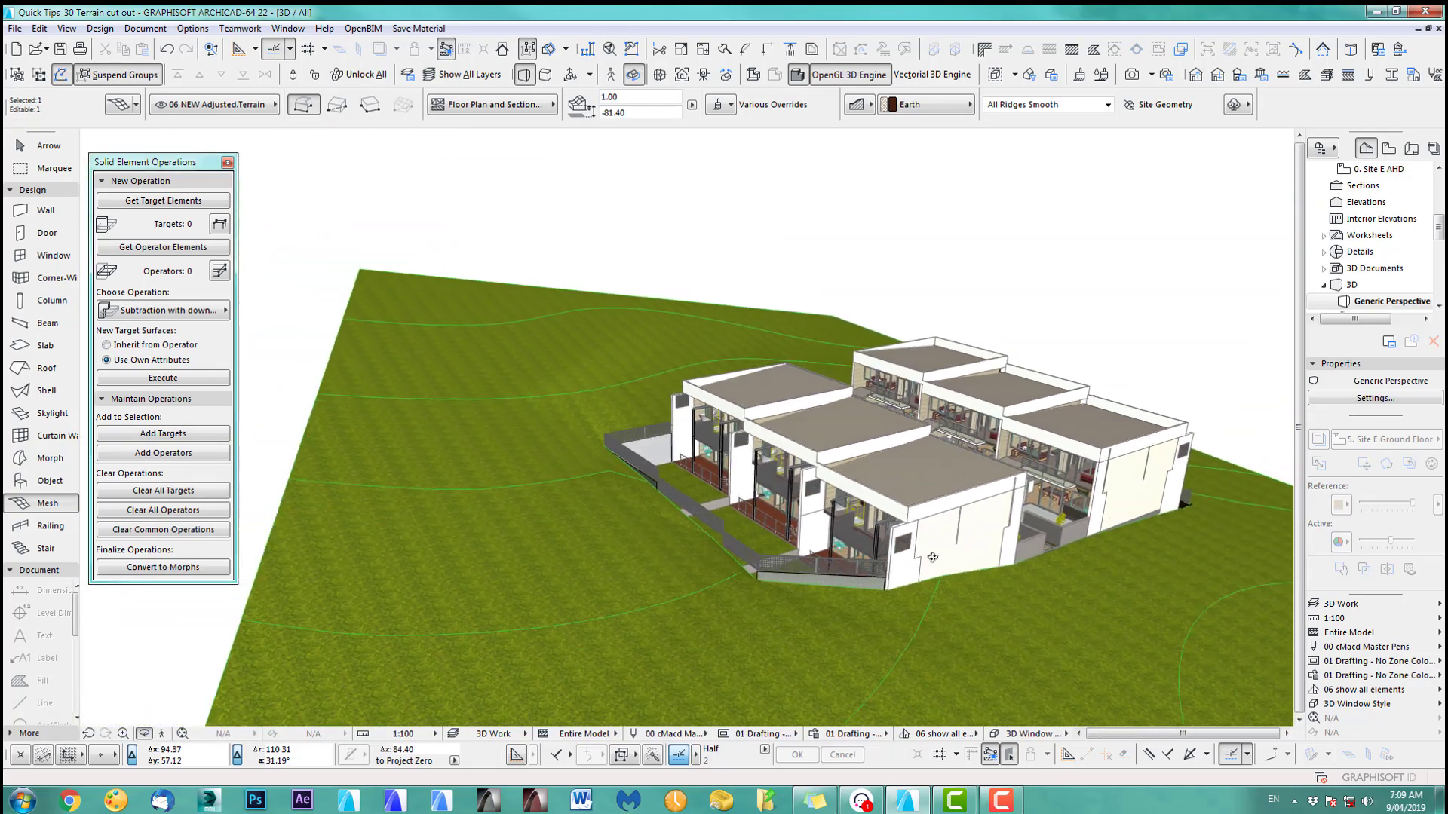
# - Lower the mesh point at the courtyard end of the end unit's dark-clad side wall to the wall's base
pyautogui.keyDown('shift'); pyautogui.moveTo(932, 557); pyautogui.dragTo(672, 242, button='middle'); pyautogui.keyUp('shift')
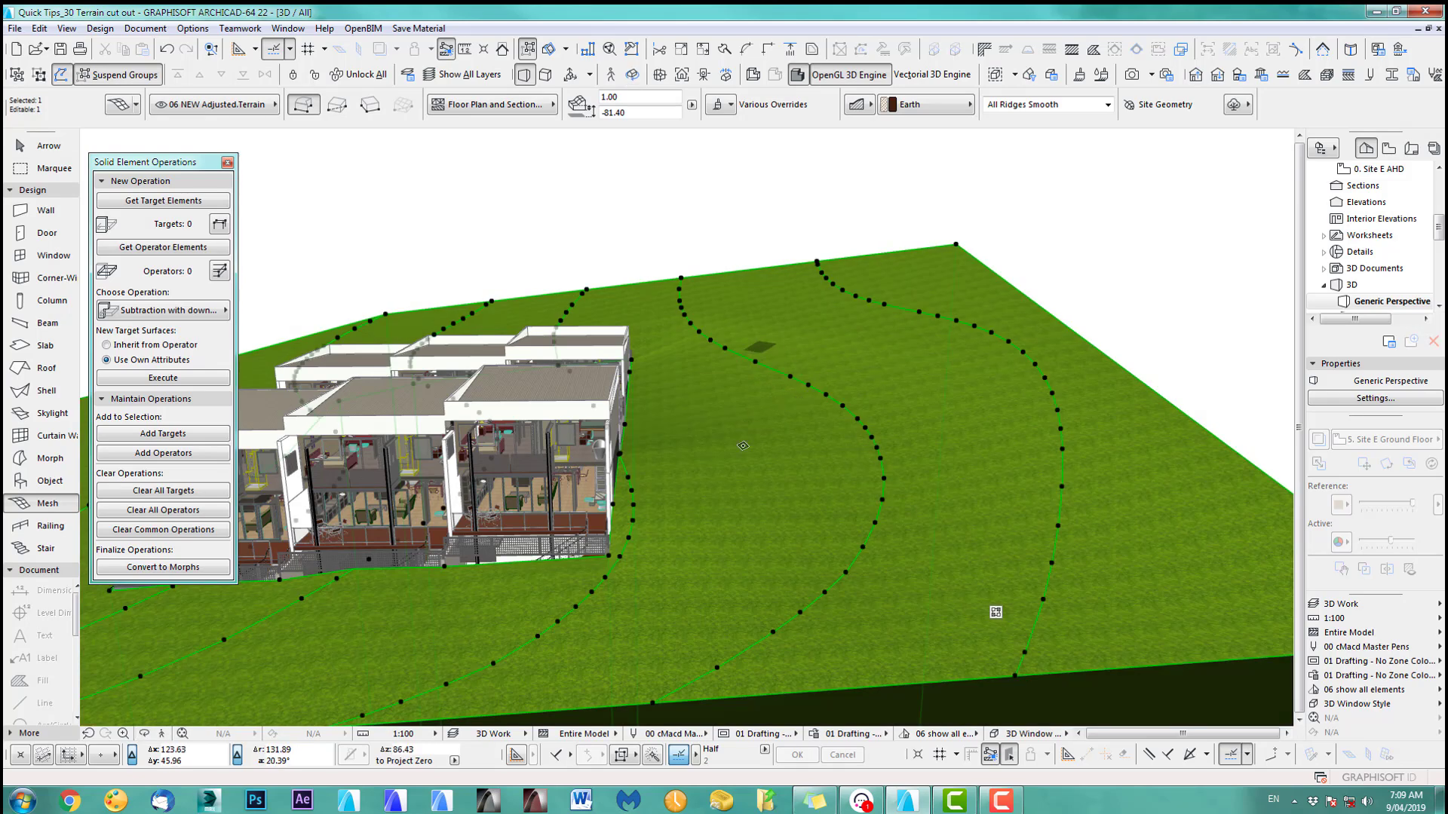
pyautogui.keyDown('shift'); pyautogui.moveTo(719, 503); pyautogui.dragTo(573, 507, button='middle'); pyautogui.keyUp('shift')
pyautogui.scroll(4, 445, 521)
pyautogui.scroll(4, 678, 403)
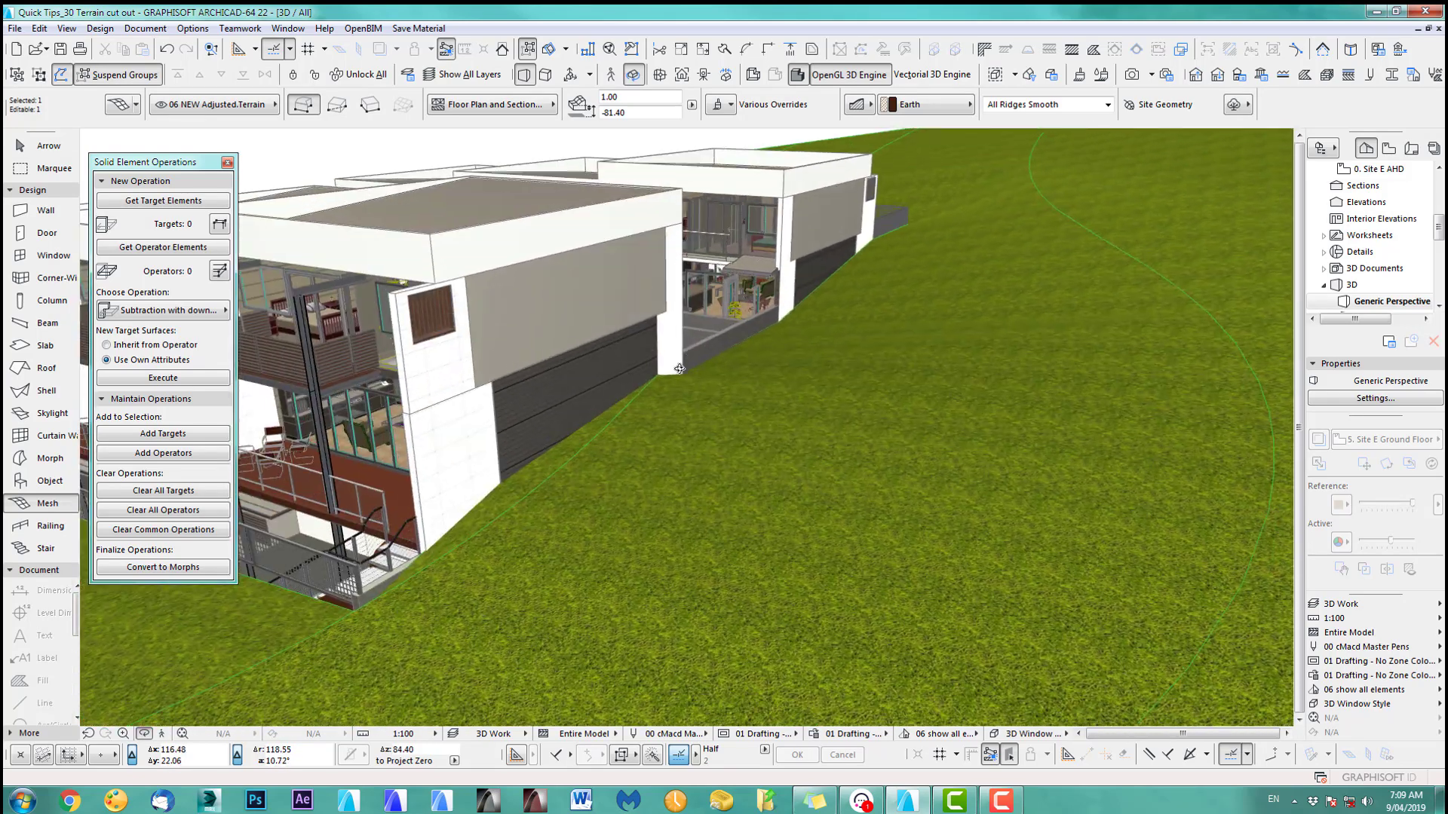
pyautogui.keyDown('shift'); pyautogui.moveTo(685, 400); pyautogui.dragTo(739, 366, button='middle'); pyautogui.keyUp('shift')
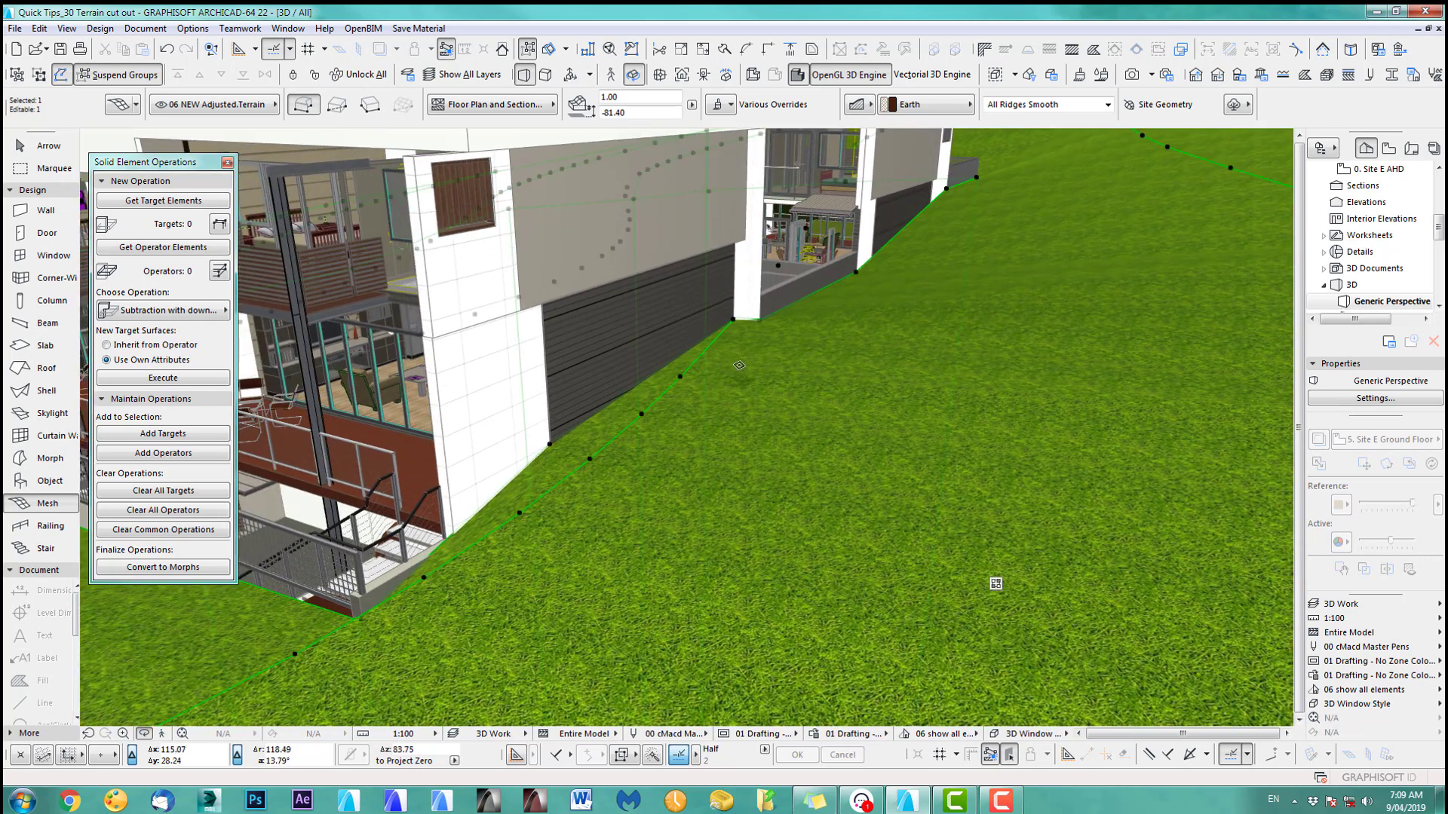
pyautogui.click(733, 317)
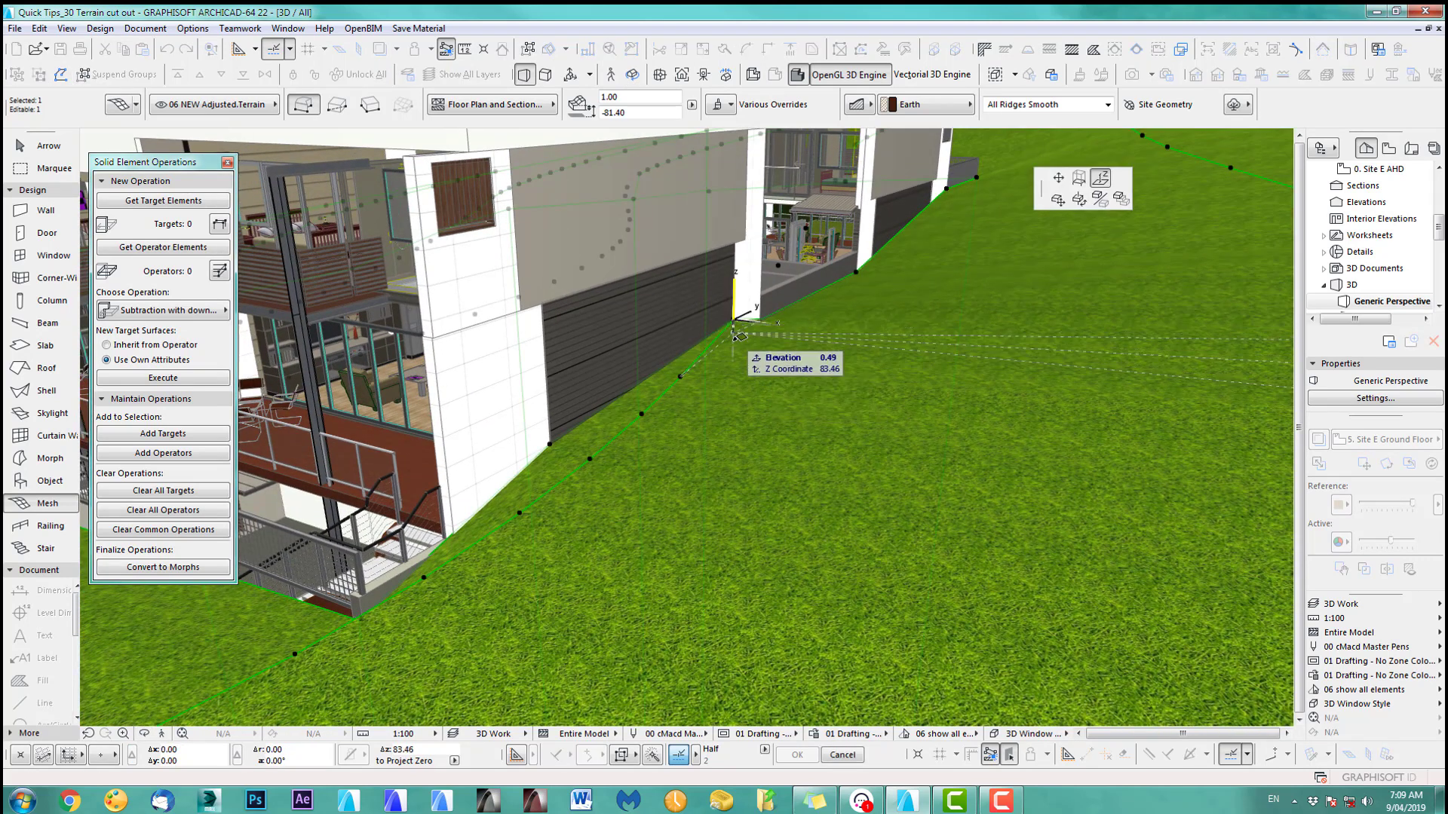
pyautogui.click(669, 398)
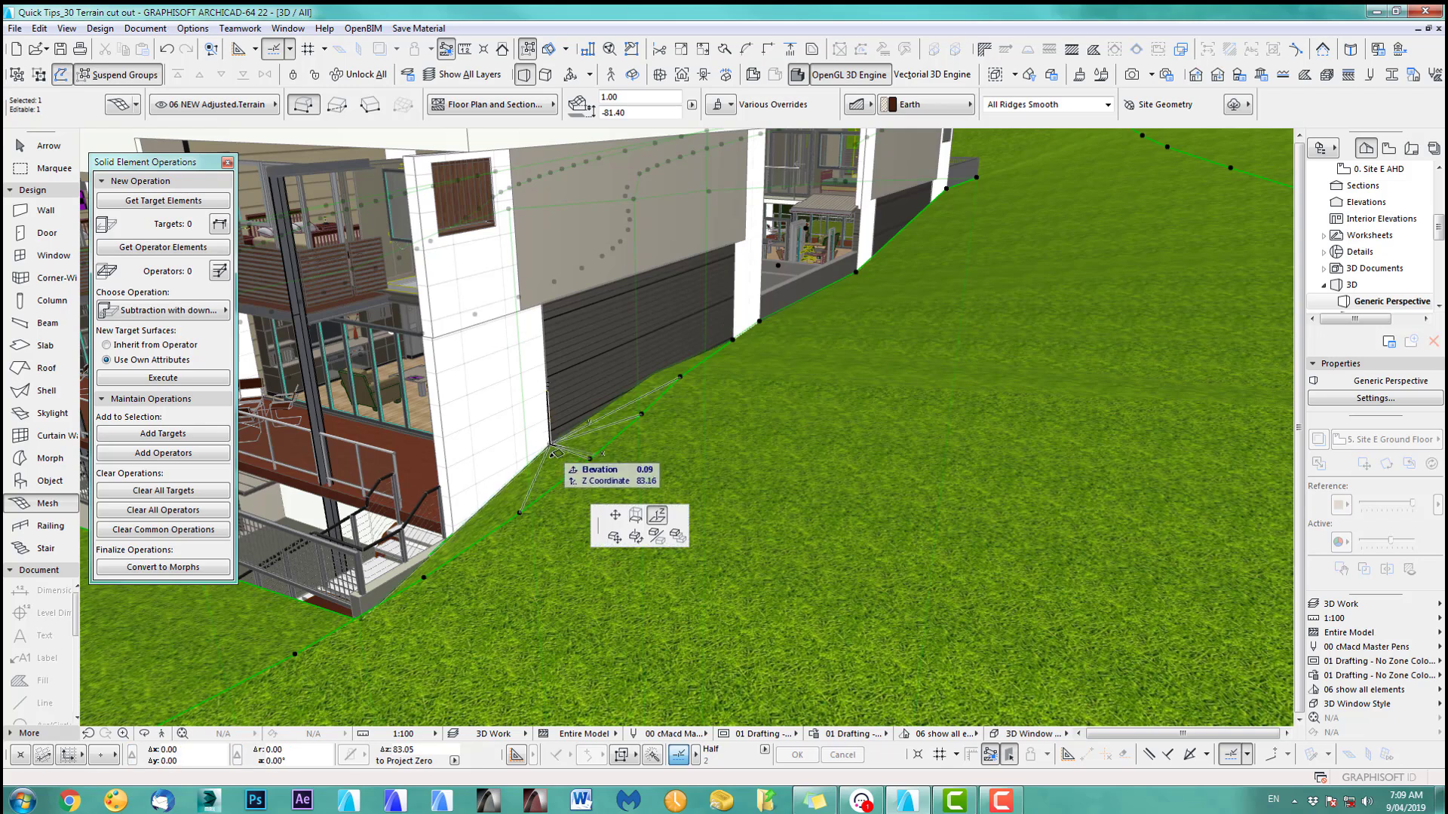
# - Lower the four contour points on the terrain mesh alongside the dark-clad side wall to even out the slope
pyautogui.moveTo(634, 462); pyautogui.dragTo(869, 317, button='middle')
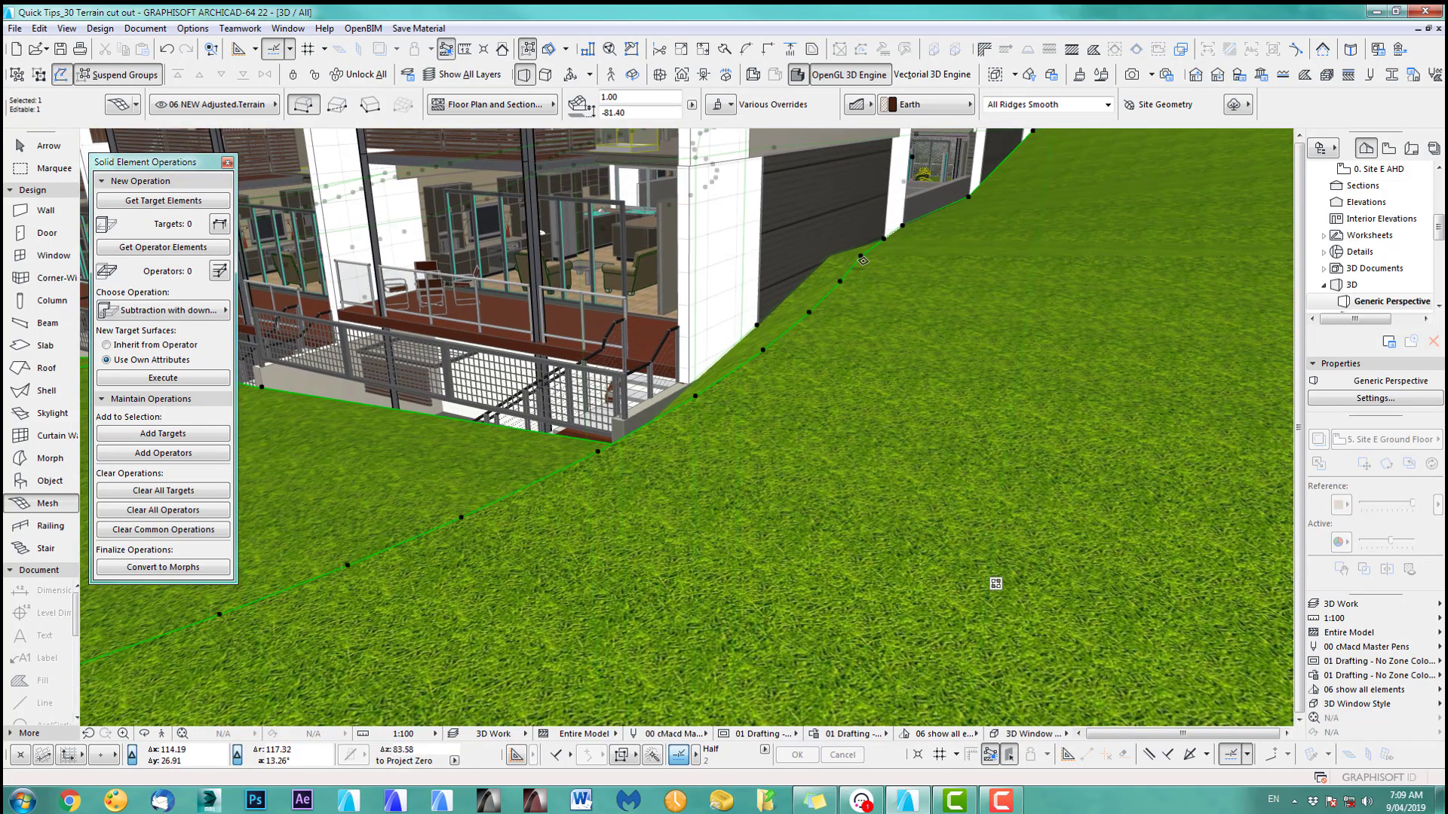
pyautogui.click(862, 254)
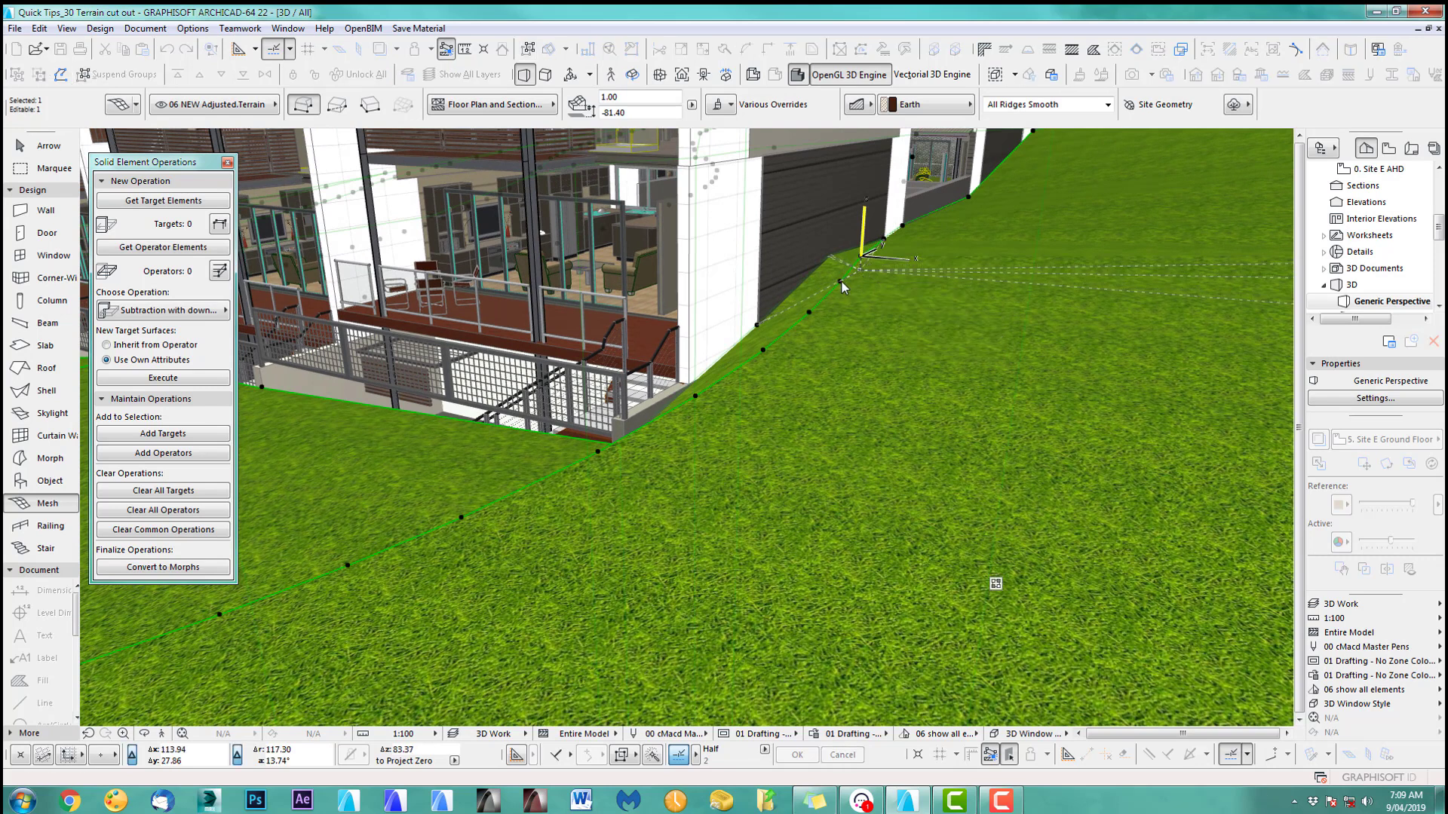
pyautogui.click(841, 284)
pyautogui.click(809, 311)
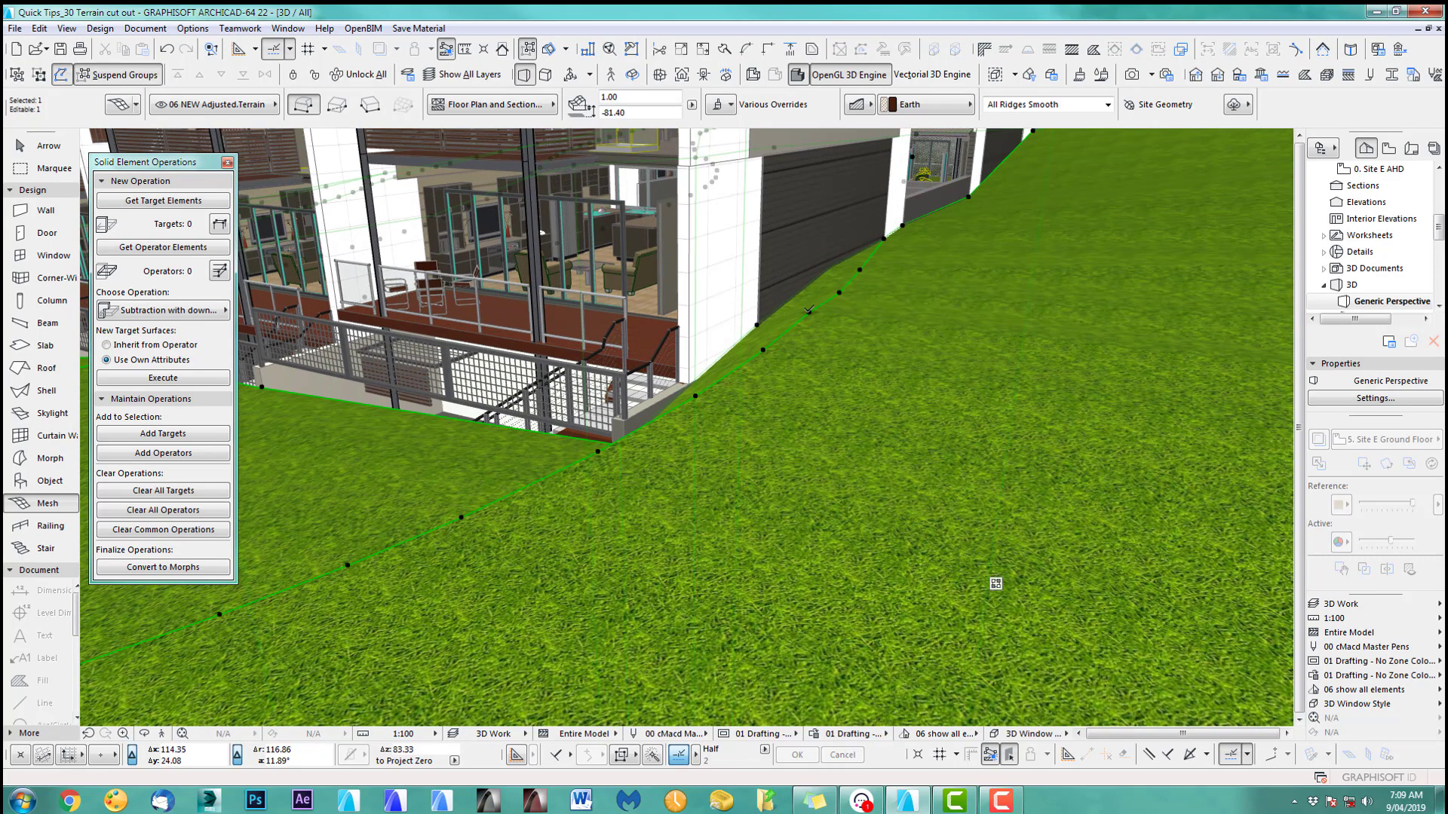
pyautogui.click(764, 349)
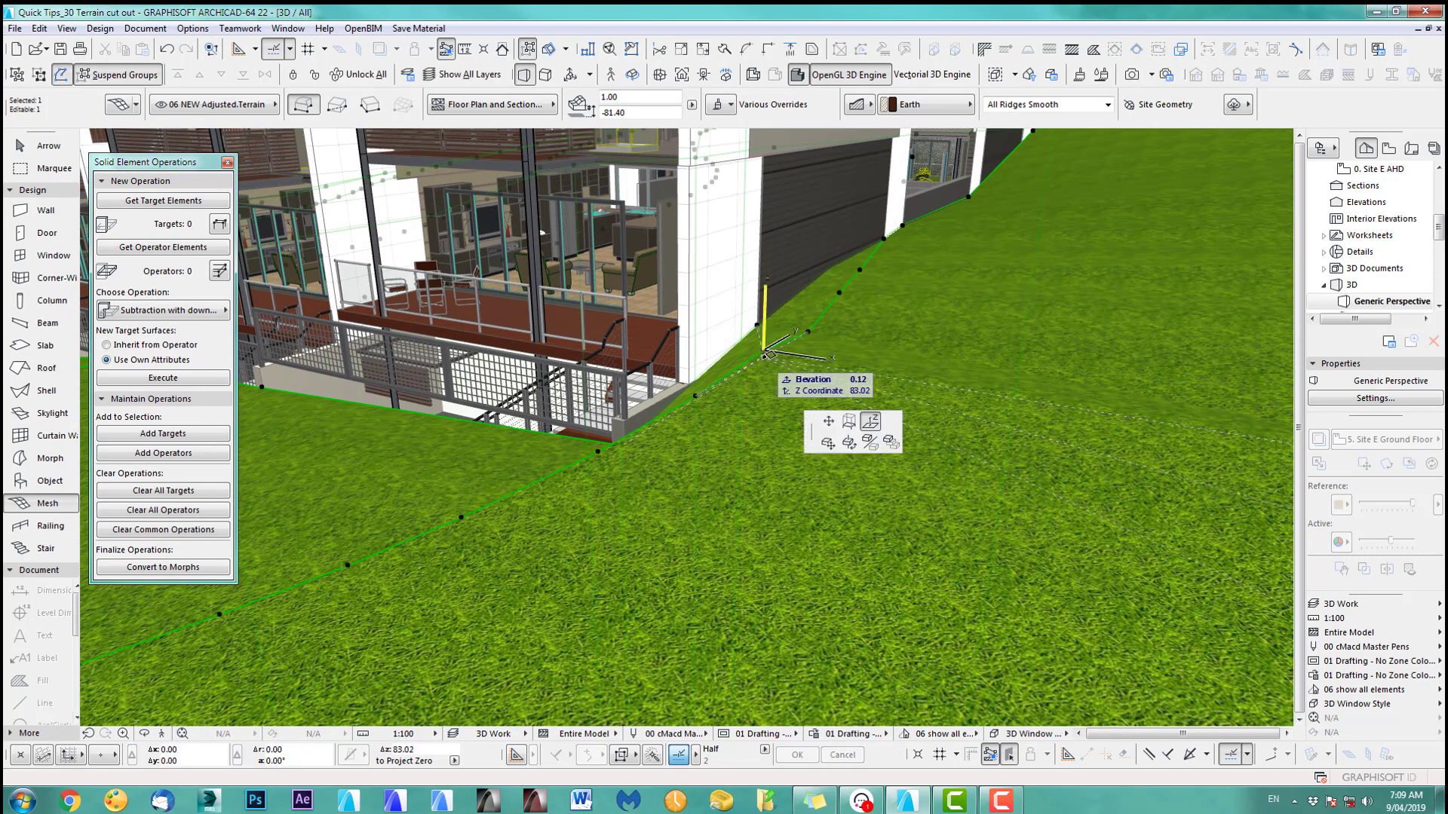
pyautogui.click(765, 354)
# - Lower the next three contour points, running from beside the white end wall past the railed terrace corner and downhill
pyautogui.click(699, 398)
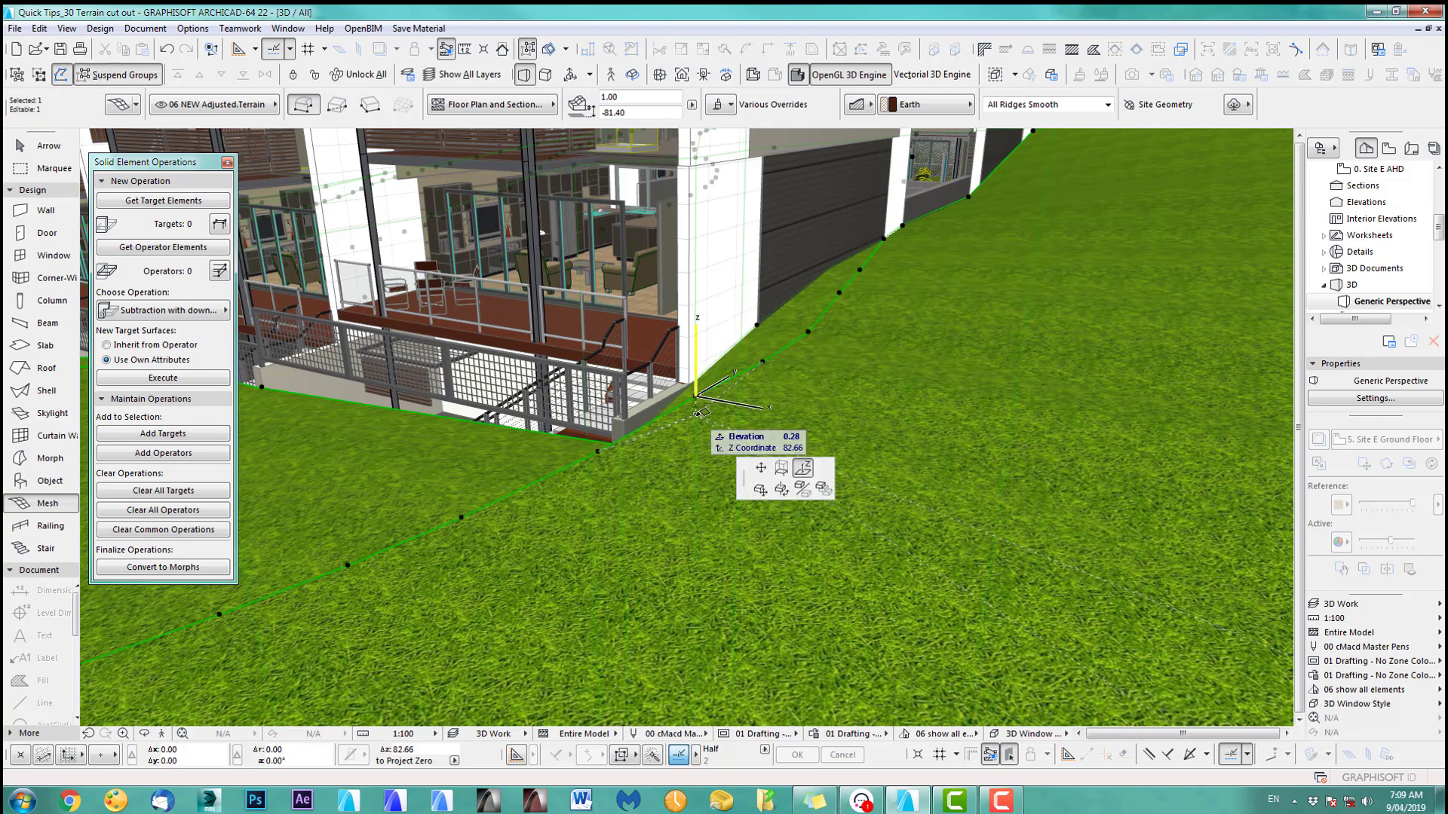
pyautogui.click(603, 450)
pyautogui.click(598, 450)
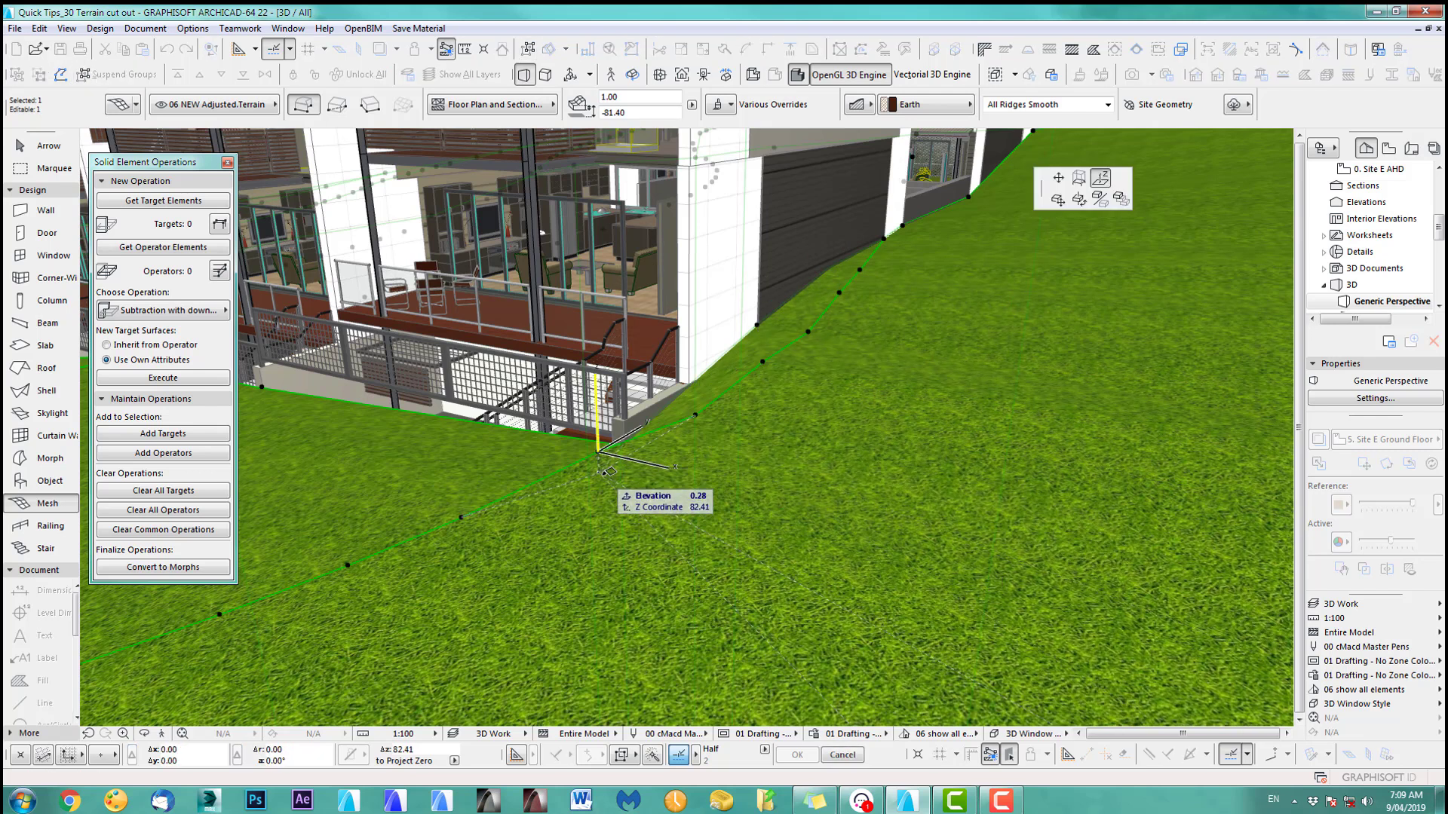
pyautogui.click(570, 499)
pyautogui.click(461, 517)
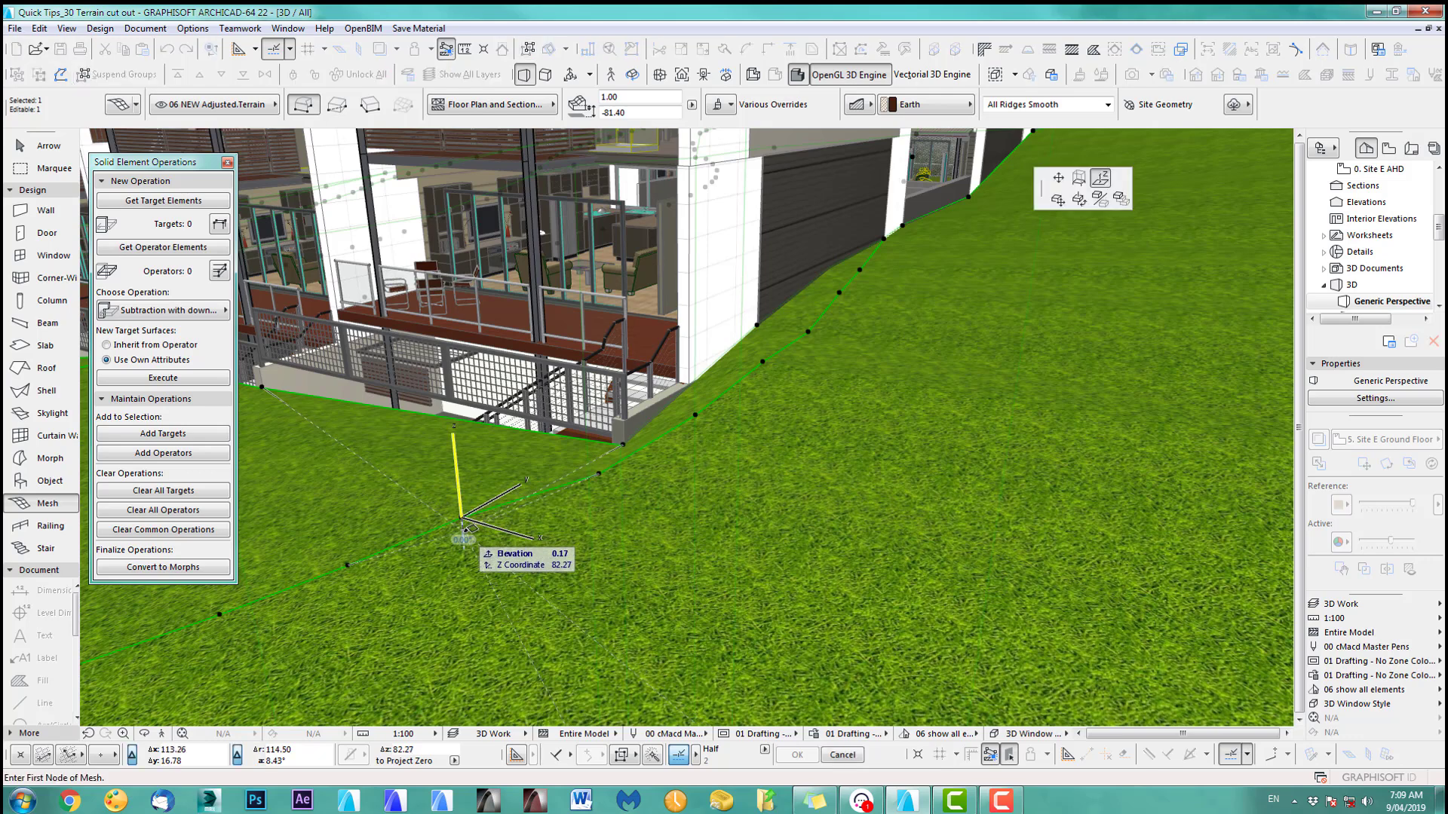
# - Lower three consecutive contour points outside the block retaining wall's fence corner to form an even line to the corner
pyautogui.scroll(-5, 716, 422)
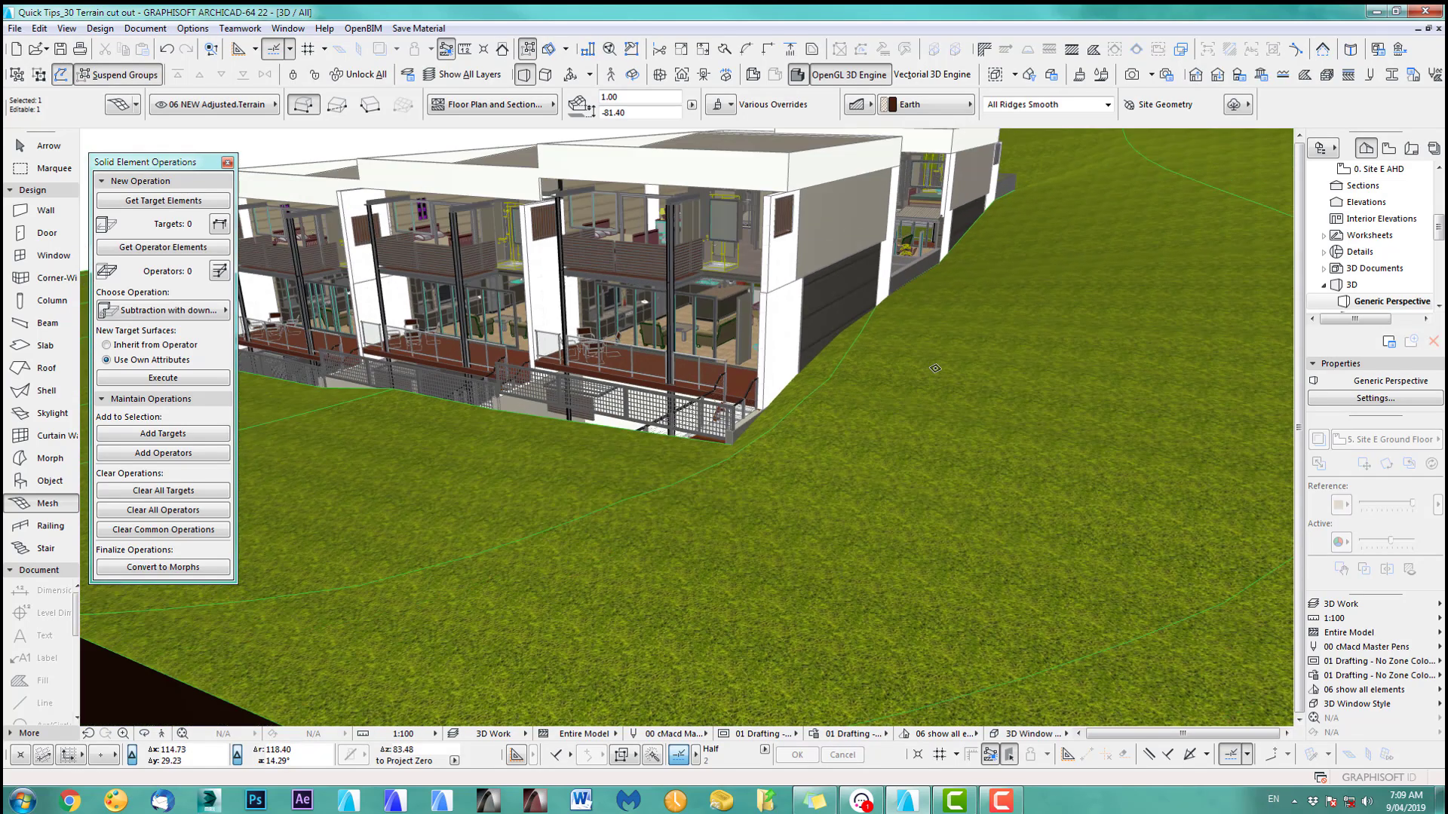
pyautogui.keyDown('shift'); pyautogui.moveTo(713, 400); pyautogui.dragTo(703, 435, button='middle'); pyautogui.keyUp('shift')
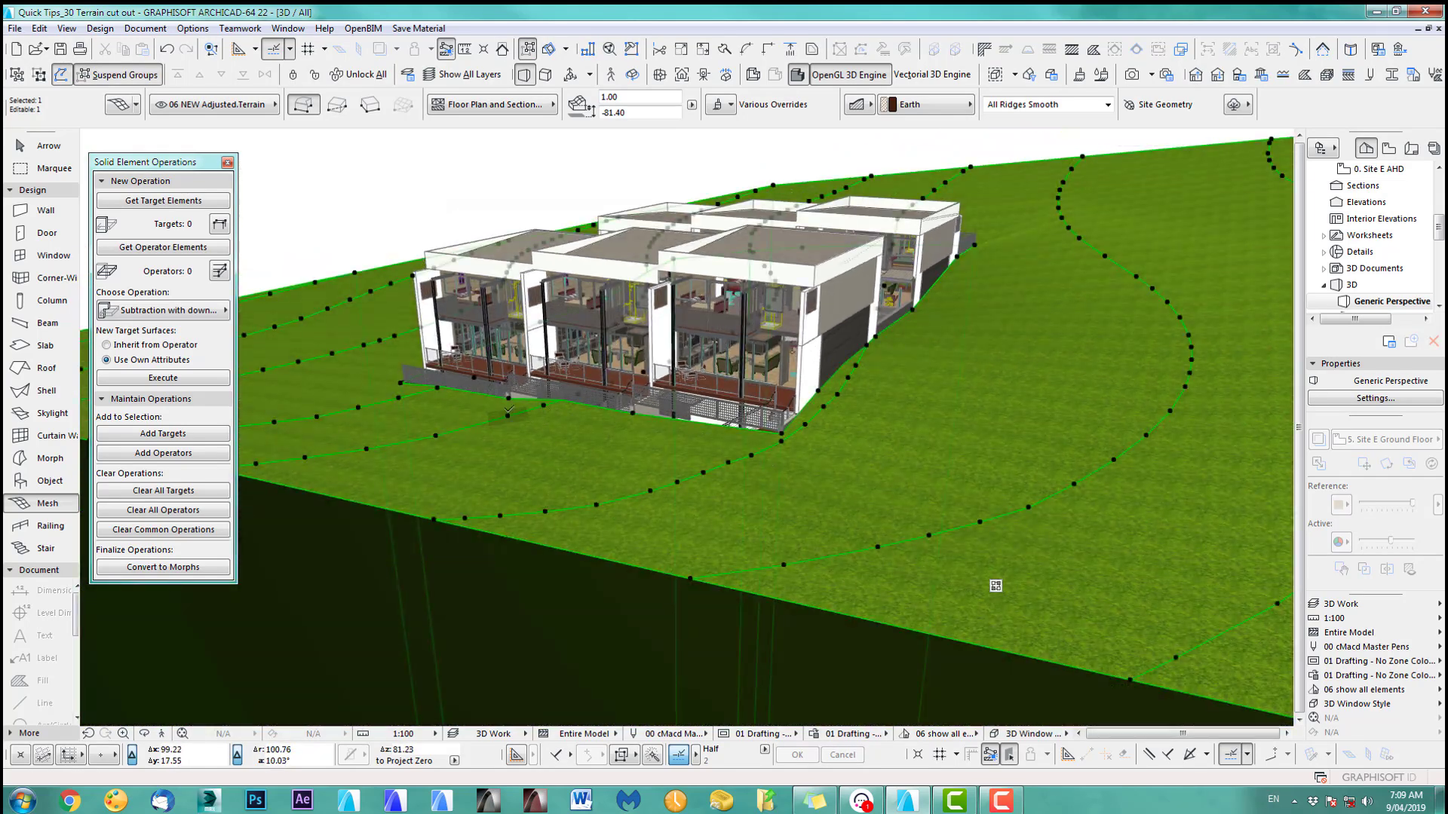
pyautogui.keyDown('shift'); pyautogui.moveTo(514, 405); pyautogui.dragTo(733, 379, button='middle'); pyautogui.keyUp('shift')
pyautogui.scroll(10, 732, 379)
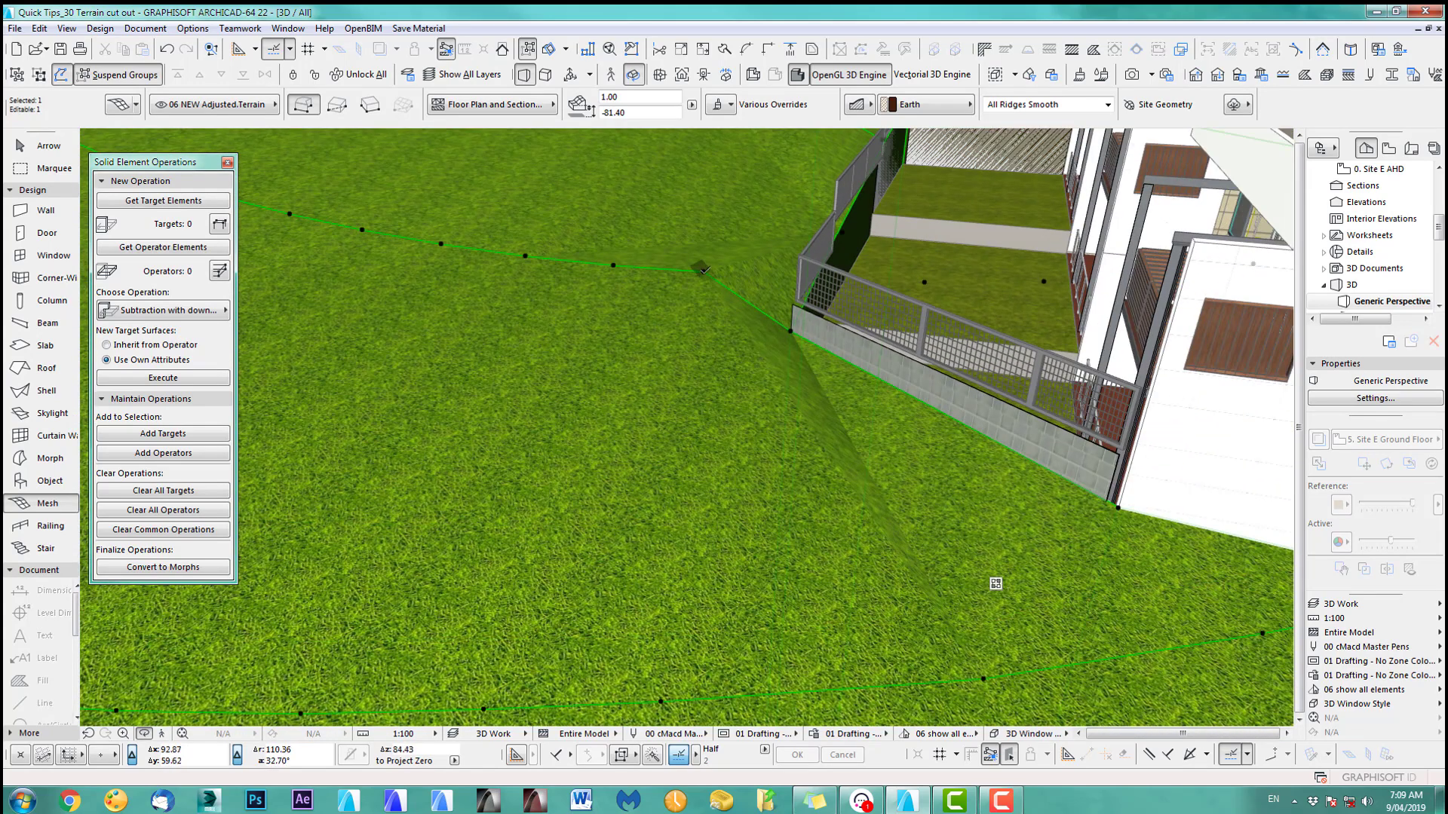
pyautogui.click(706, 303)
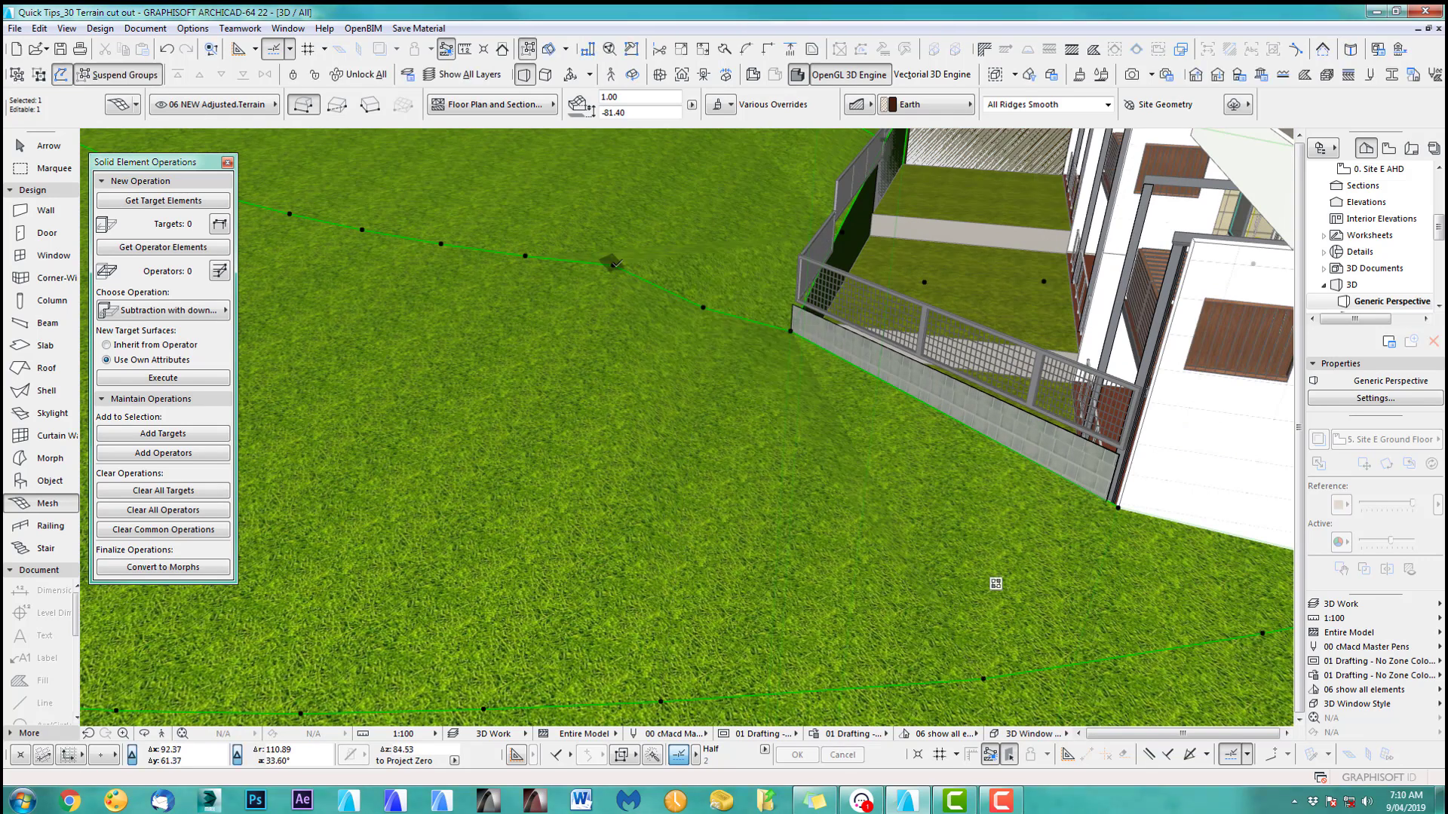
pyautogui.click(615, 285)
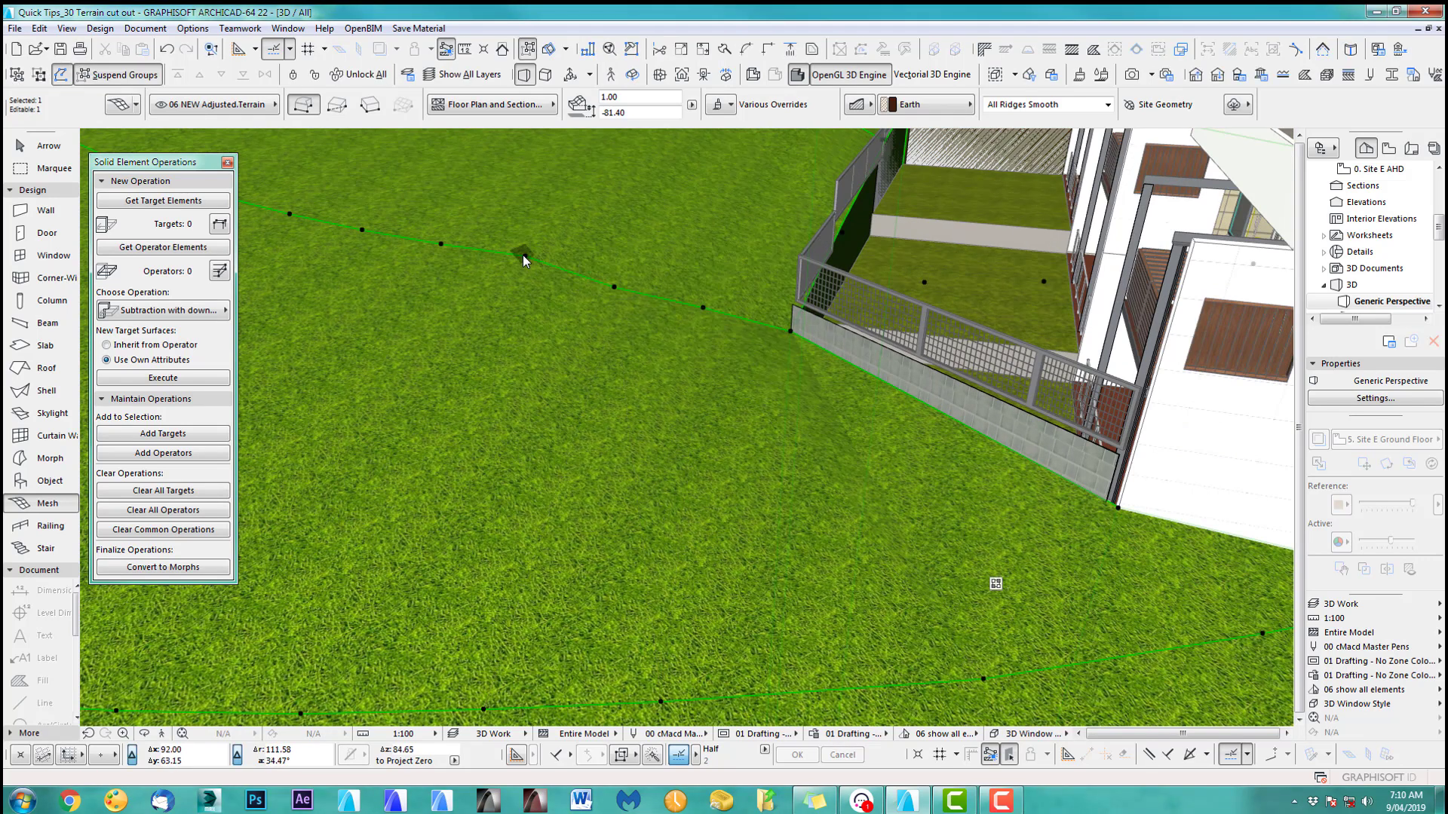
pyautogui.click(526, 277)
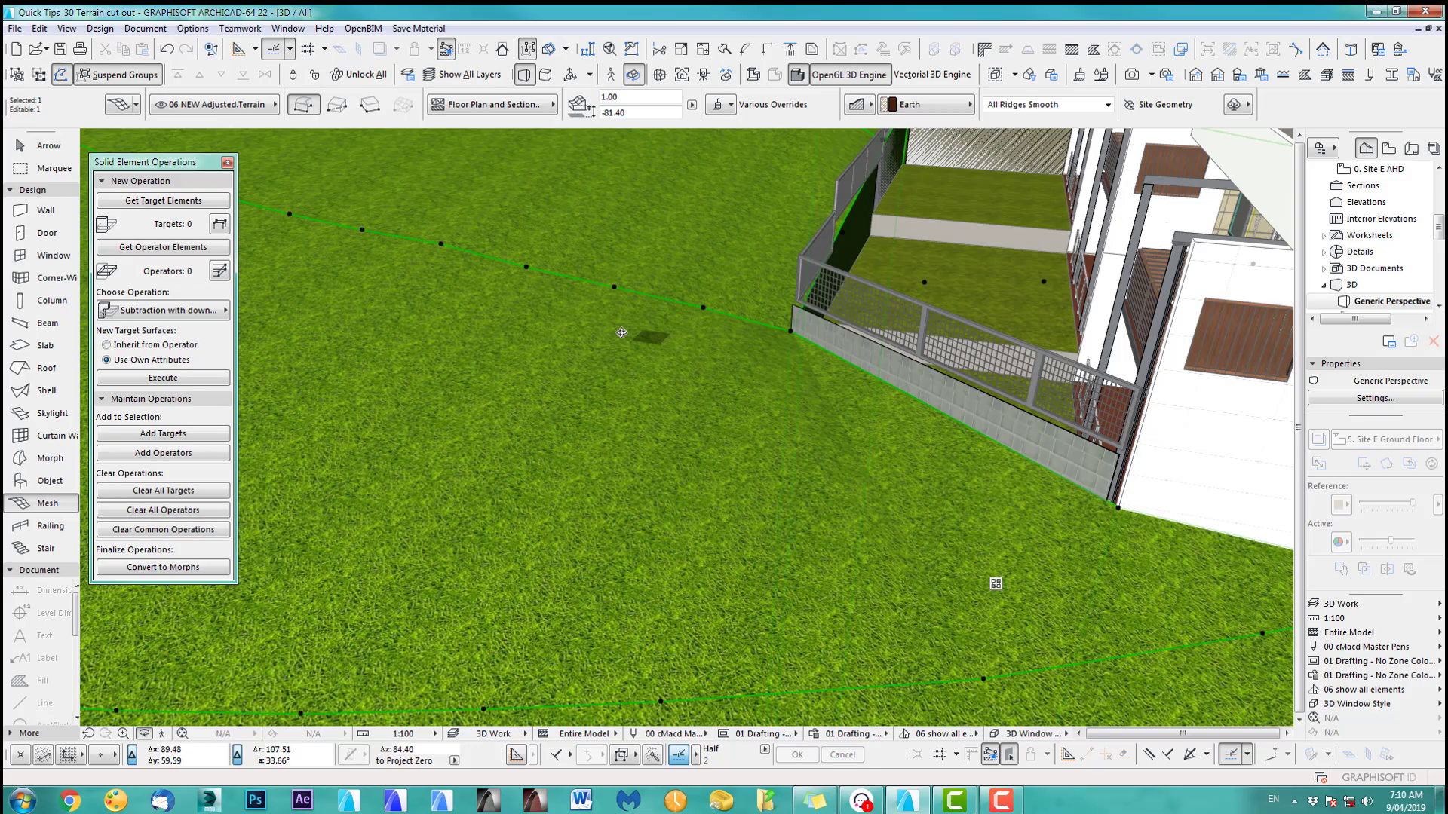
# - Lower the contour point nearest the stepped fence on the uphill contour to smooth its run toward the fence
pyautogui.keyDown('shift'); pyautogui.moveTo(588, 334); pyautogui.dragTo(769, 393, button='middle'); pyautogui.keyUp('shift')
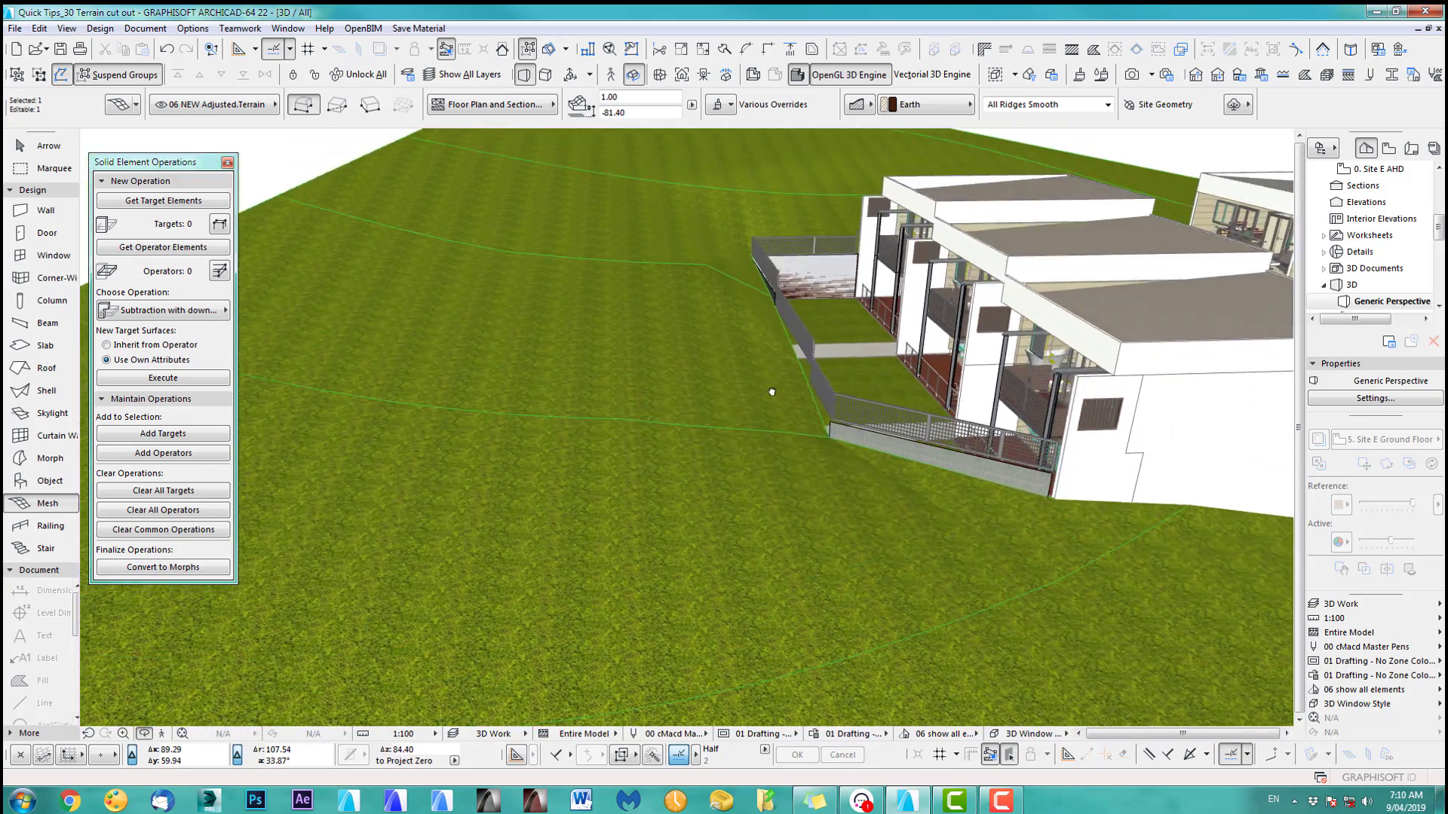
pyautogui.scroll(3, 724, 230)
pyautogui.scroll(2, 724, 230)
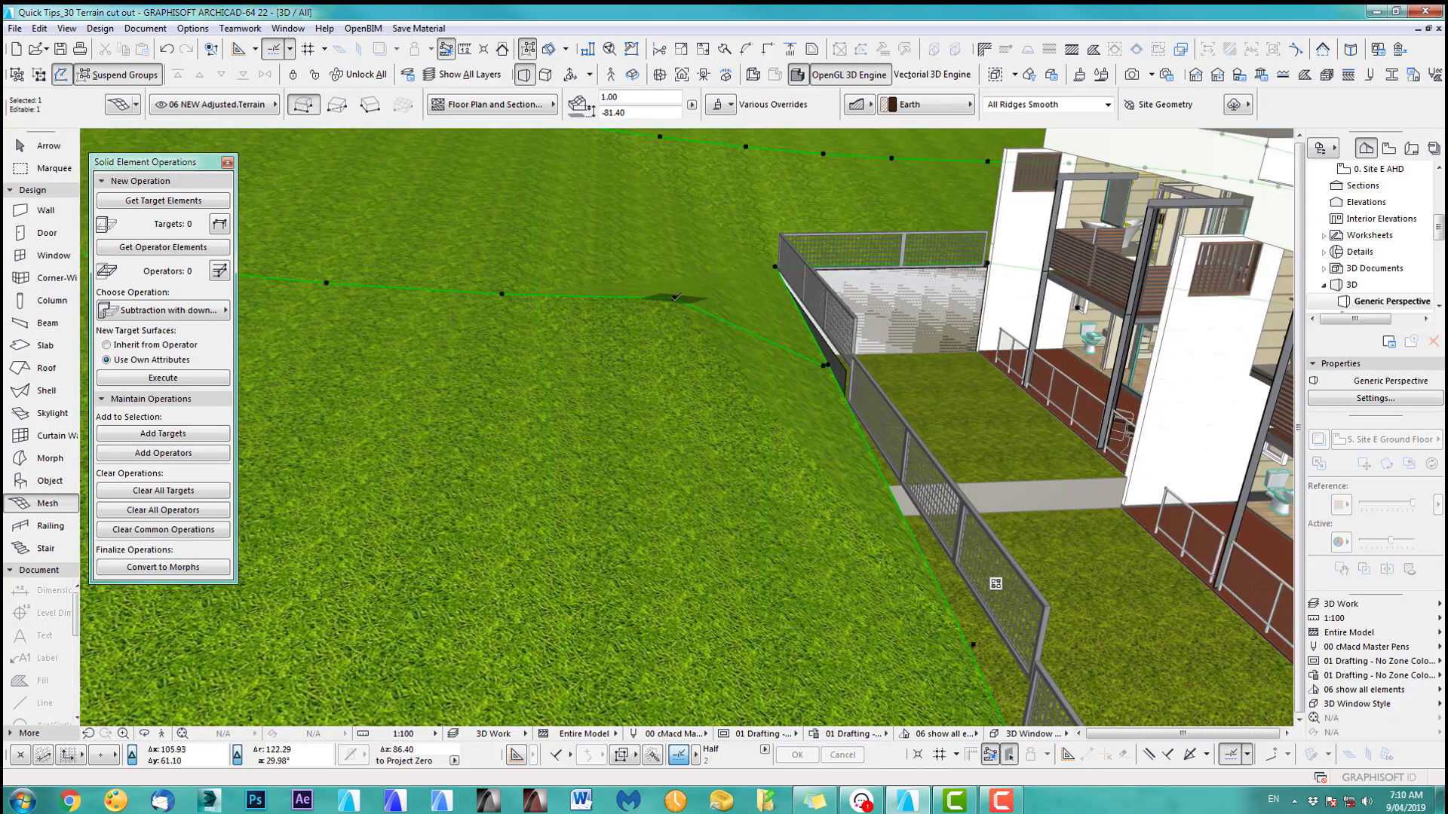
pyautogui.click(679, 327)
pyautogui.click(654, 328)
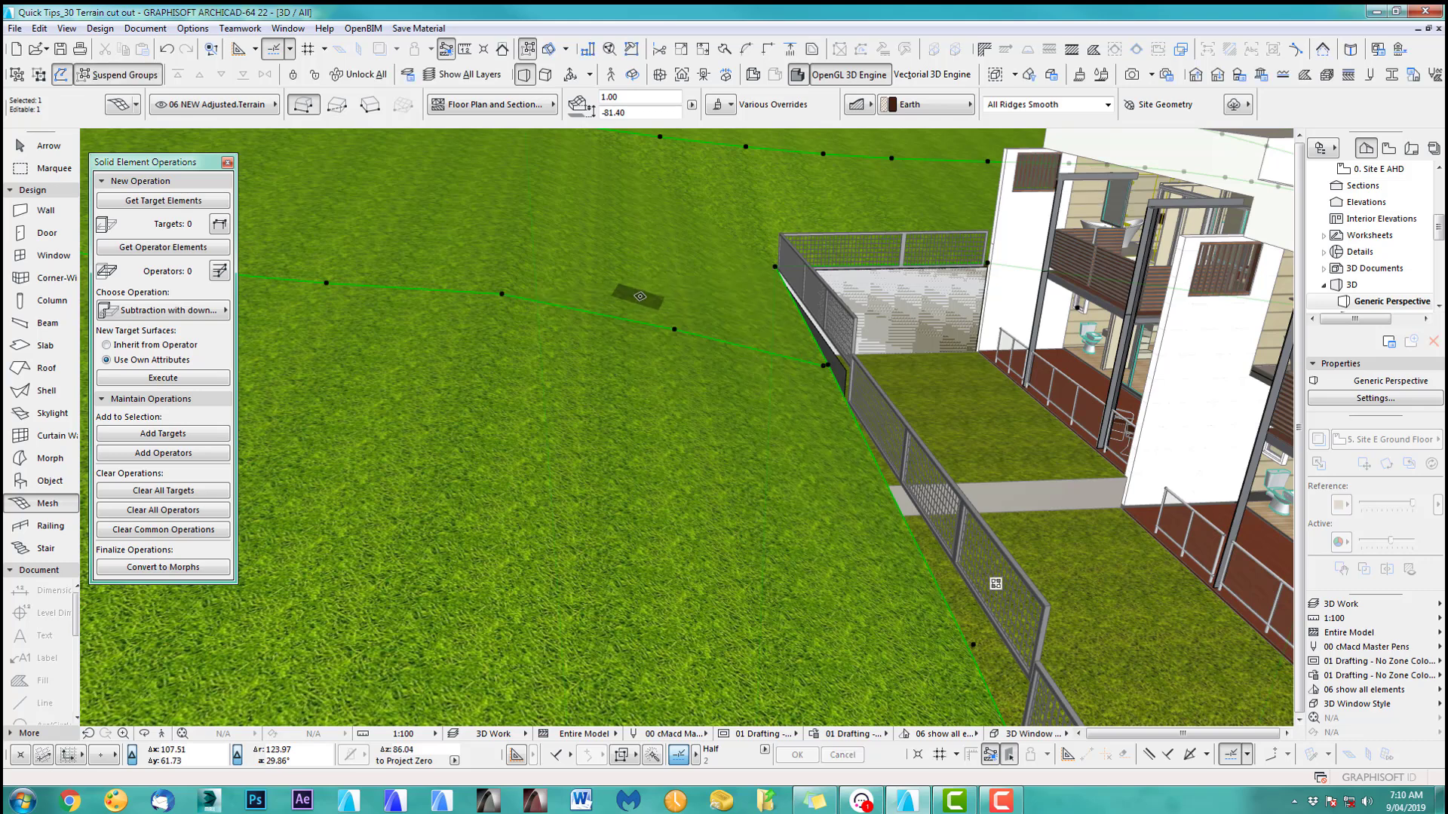
# - Deselect the terrain mesh and review the ground levels around the whole building in 3D
pyautogui.scroll(-6, 668, 330)
pyautogui.keyDown('shift'); pyautogui.moveTo(694, 337); pyautogui.dragTo(839, 370, button='middle'); pyautogui.keyUp('shift')
pyautogui.click(910, 383)
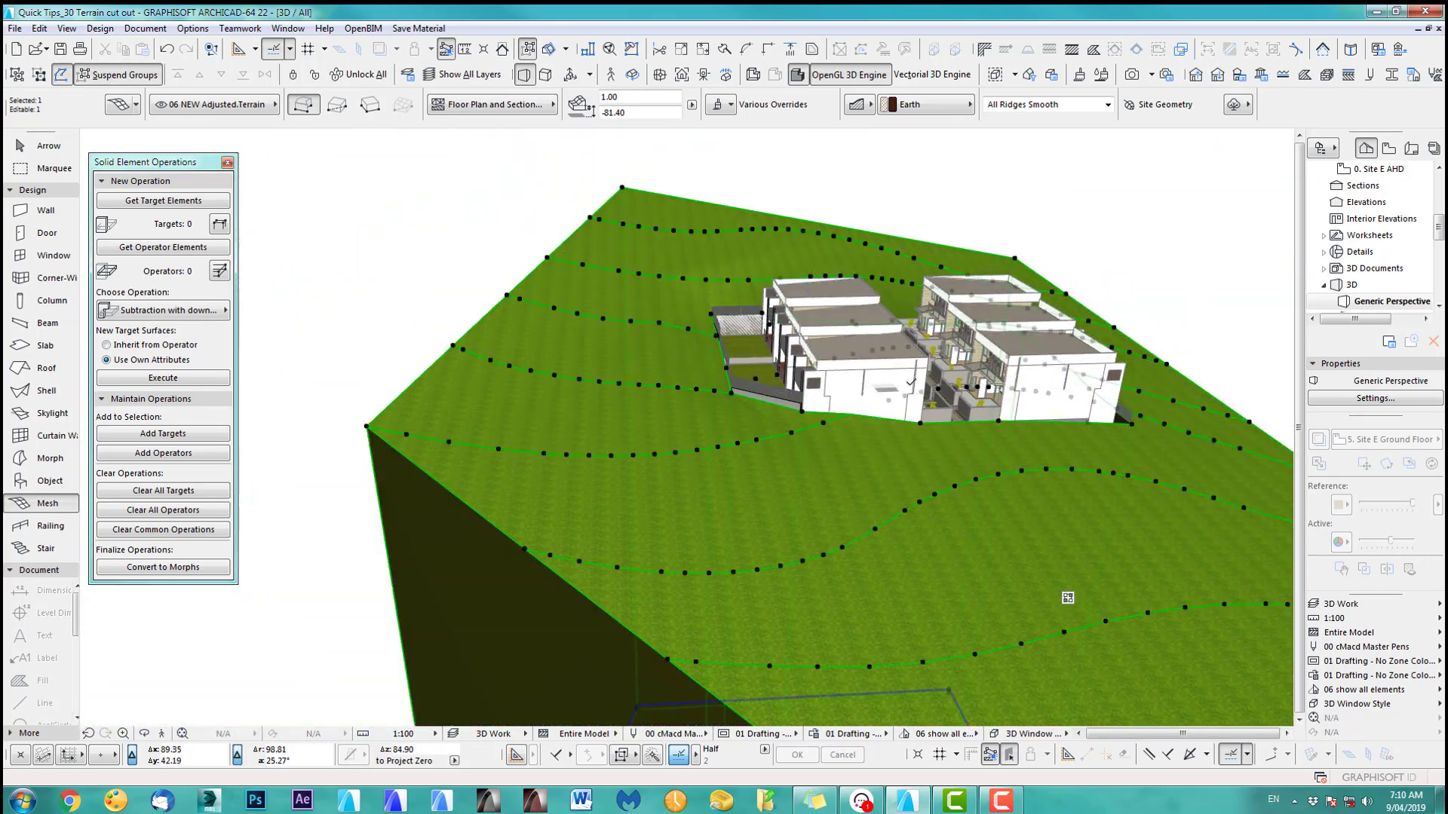
pyautogui.keyDown('shift'); pyautogui.moveTo(1016, 386); pyautogui.dragTo(688, 427, button='middle'); pyautogui.keyUp('shift')
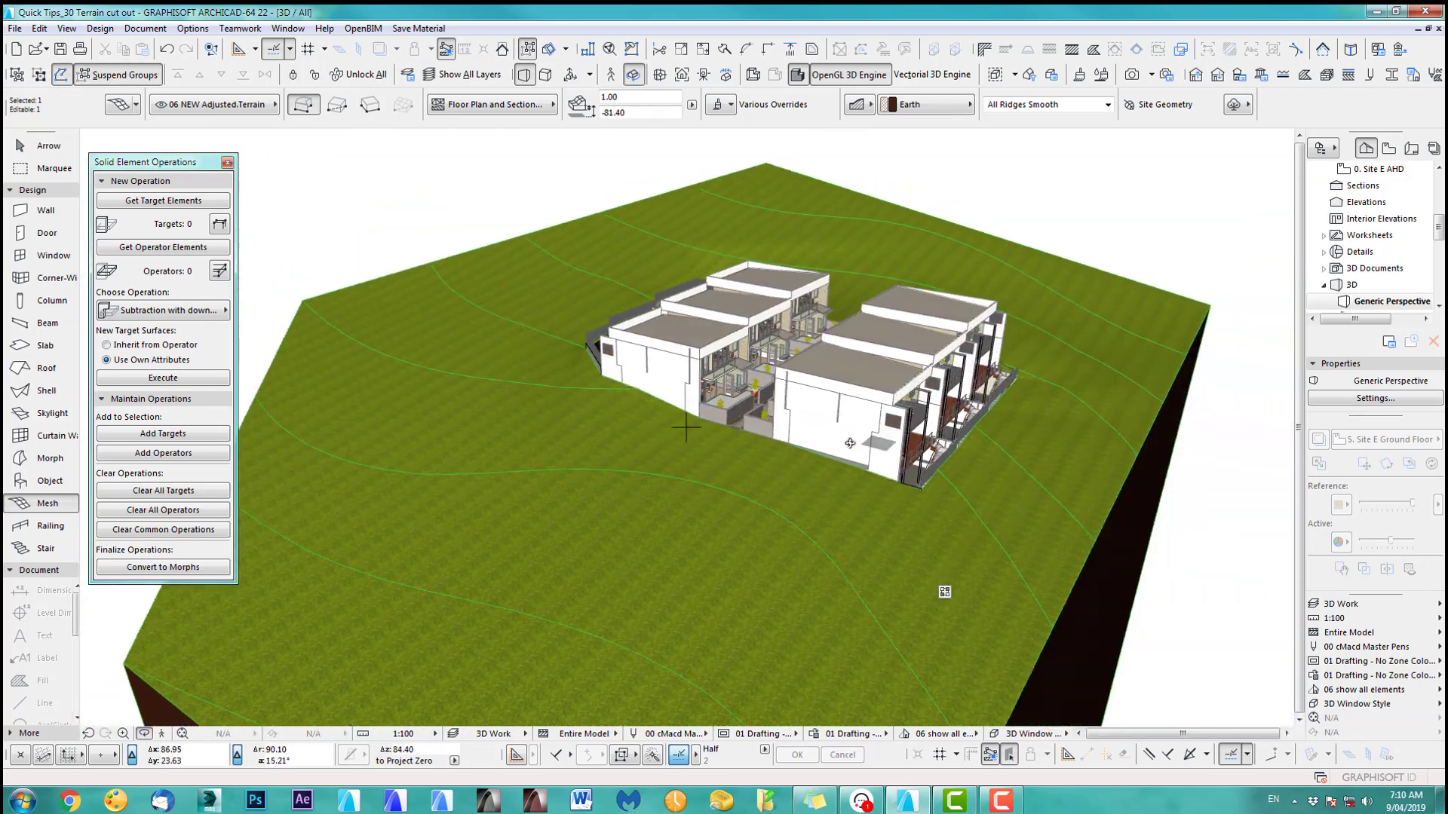
pyautogui.keyDown('shift'); pyautogui.moveTo(877, 443); pyautogui.dragTo(443, 270, button='middle'); pyautogui.keyUp('shift')
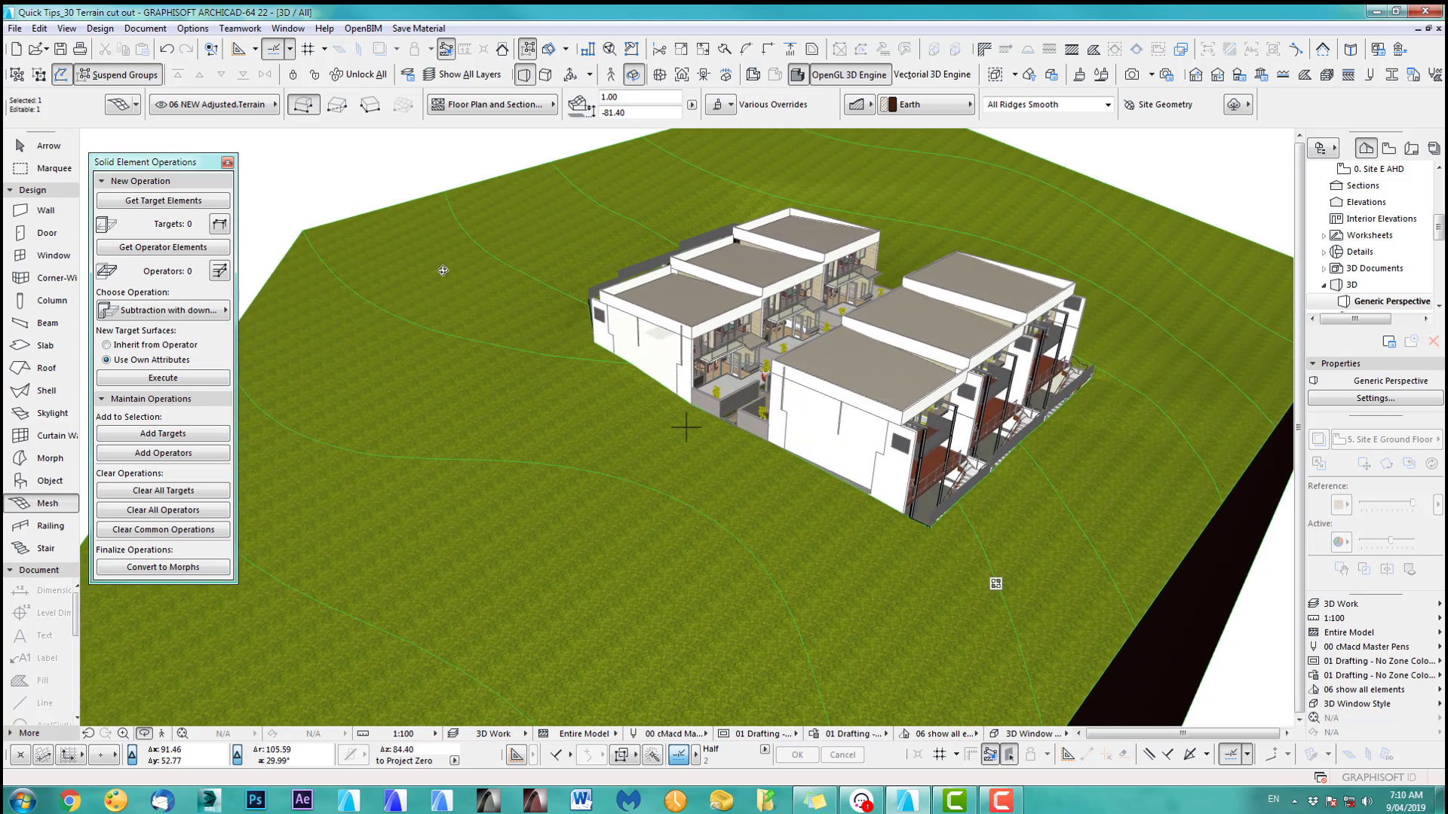
pyautogui.click(56, 150)
pyautogui.click(311, 187)
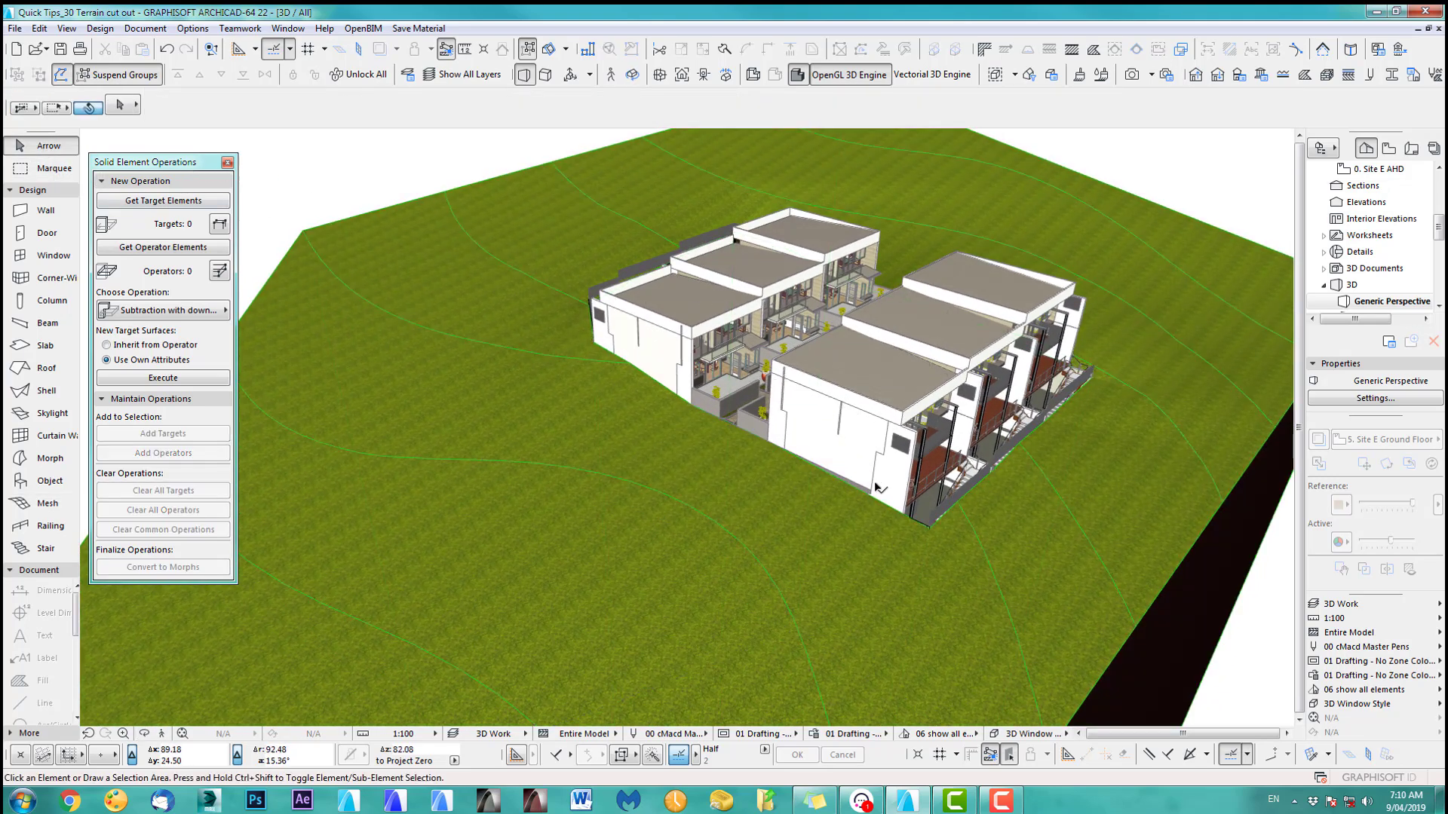
pyautogui.moveTo(861, 463); pyautogui.dragTo(824, 426, button='middle')
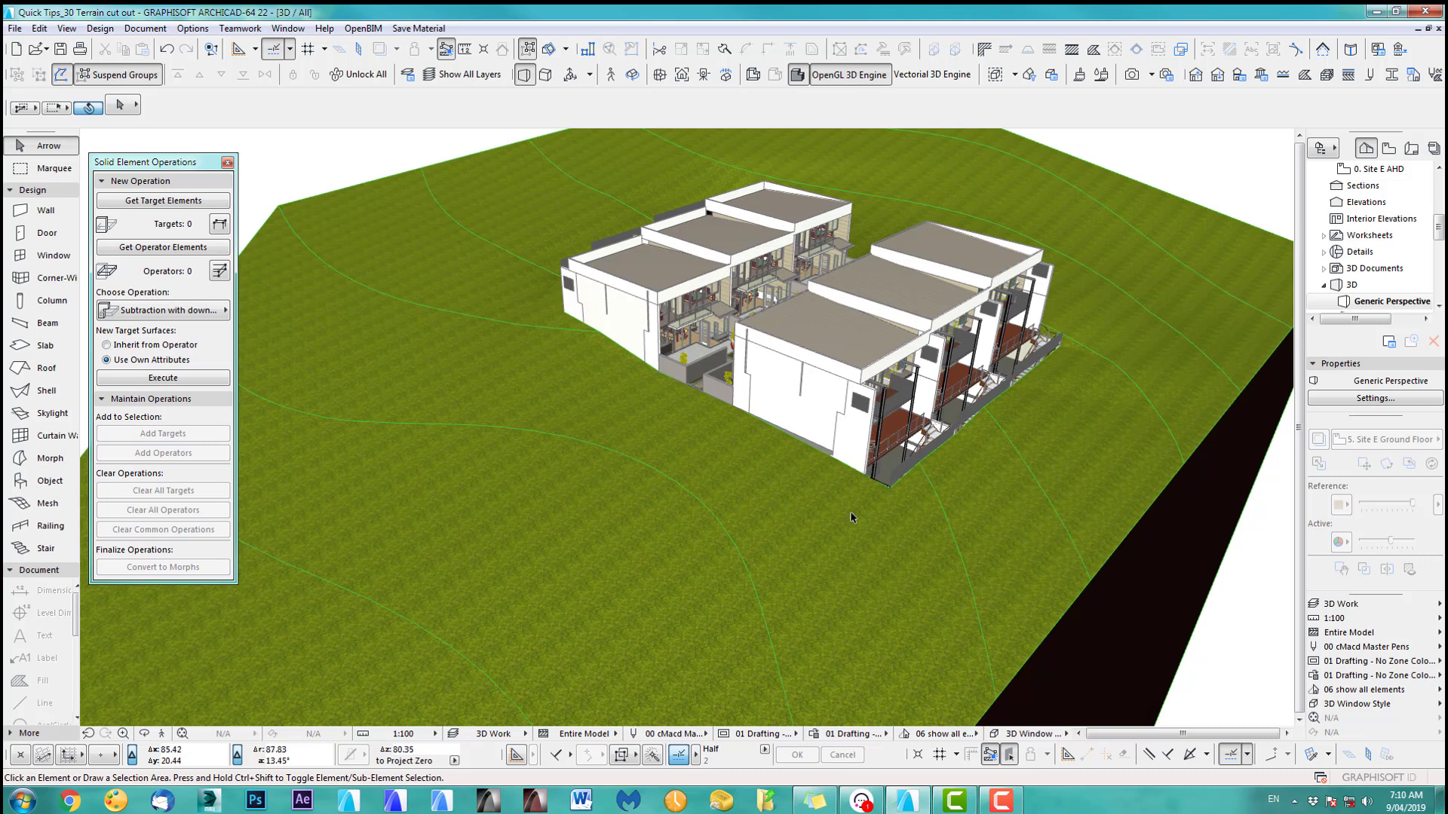
pyautogui.keyDown('shift'); pyautogui.moveTo(671, 445); pyautogui.dragTo(834, 460, button='middle'); pyautogui.keyUp('shift')
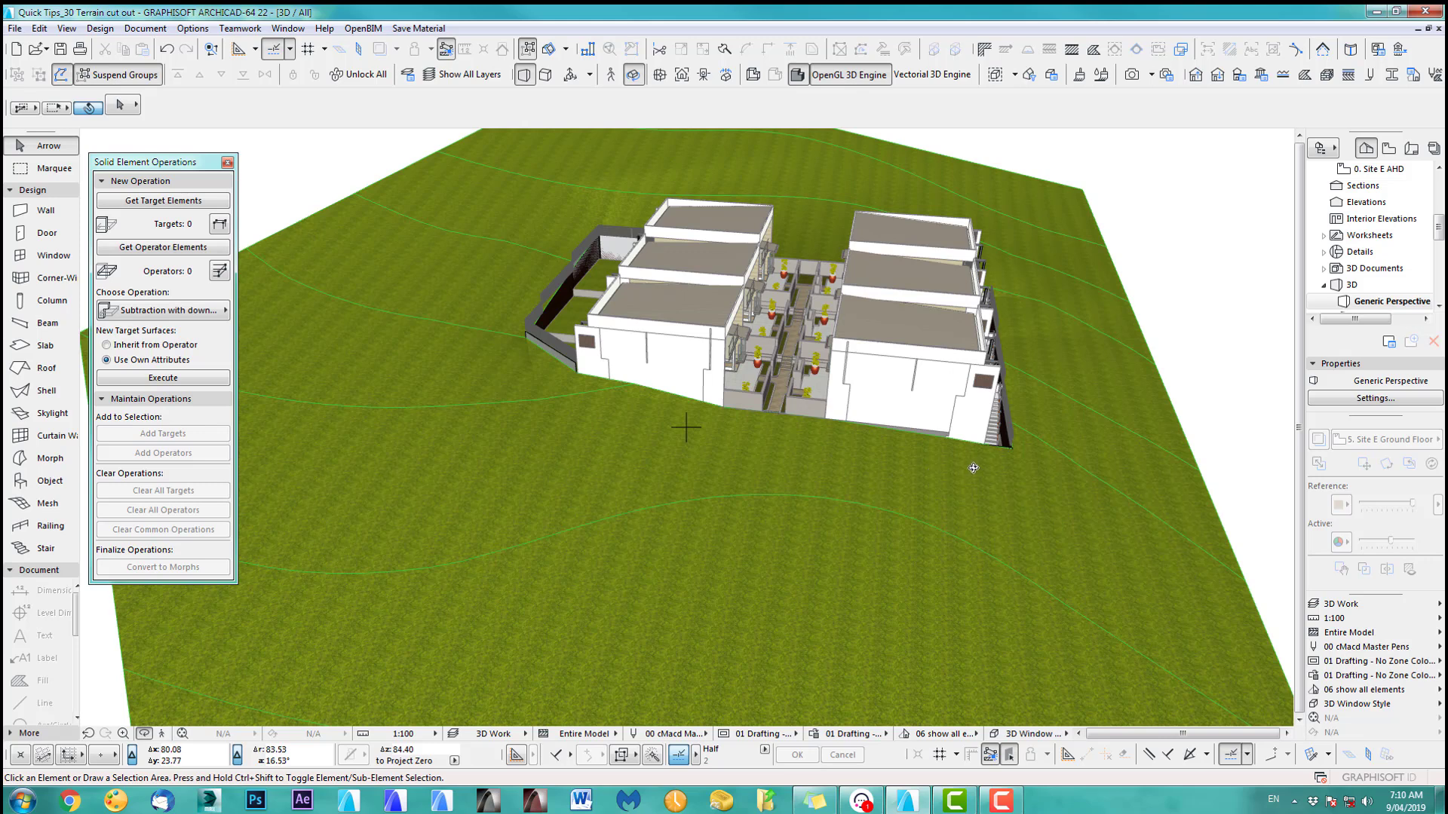
pyautogui.keyDown('shift'); pyautogui.moveTo(982, 465); pyautogui.dragTo(727, 534, button='middle'); pyautogui.keyUp('shift')
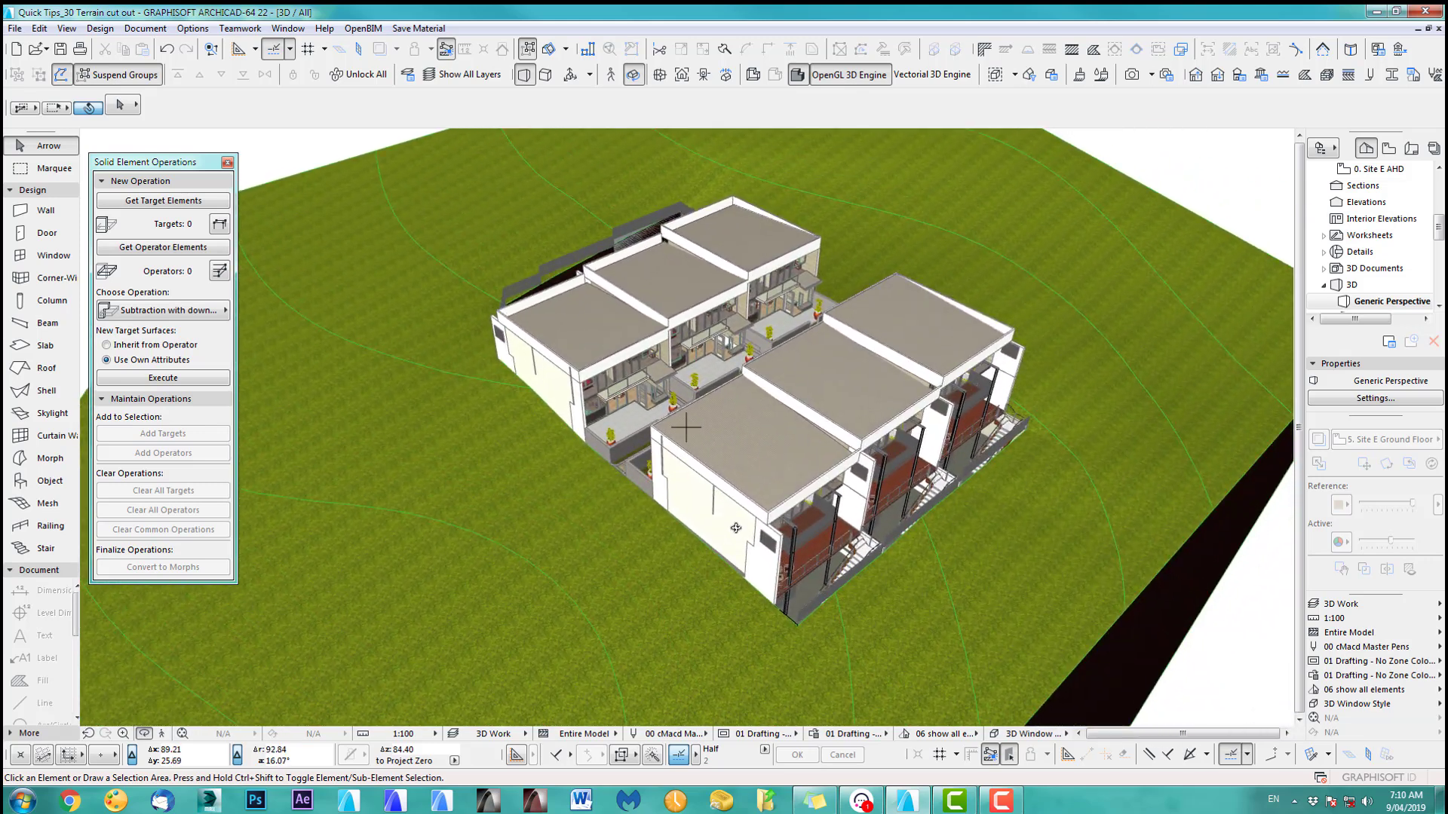